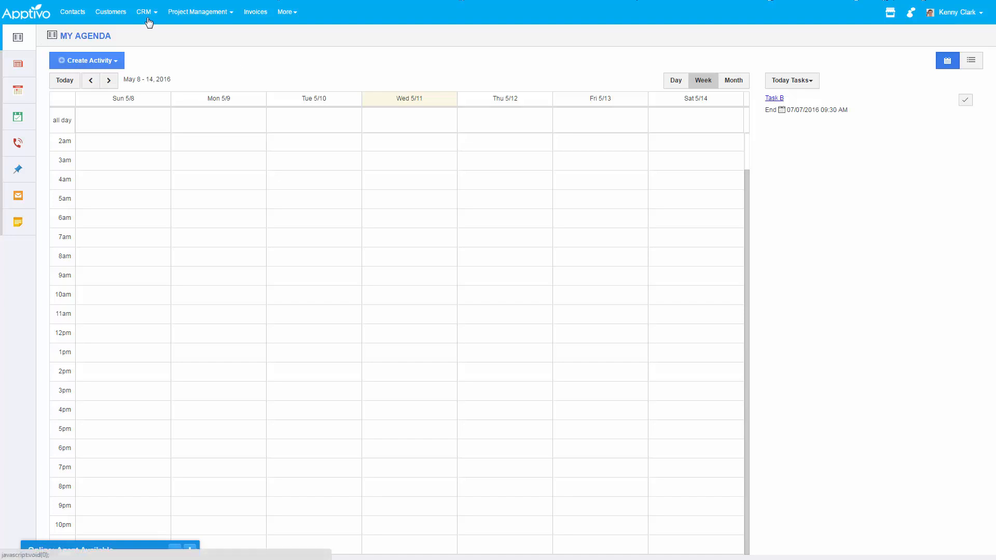
Open the Sales Stages settings of the Opportunities app.
click(146, 14)
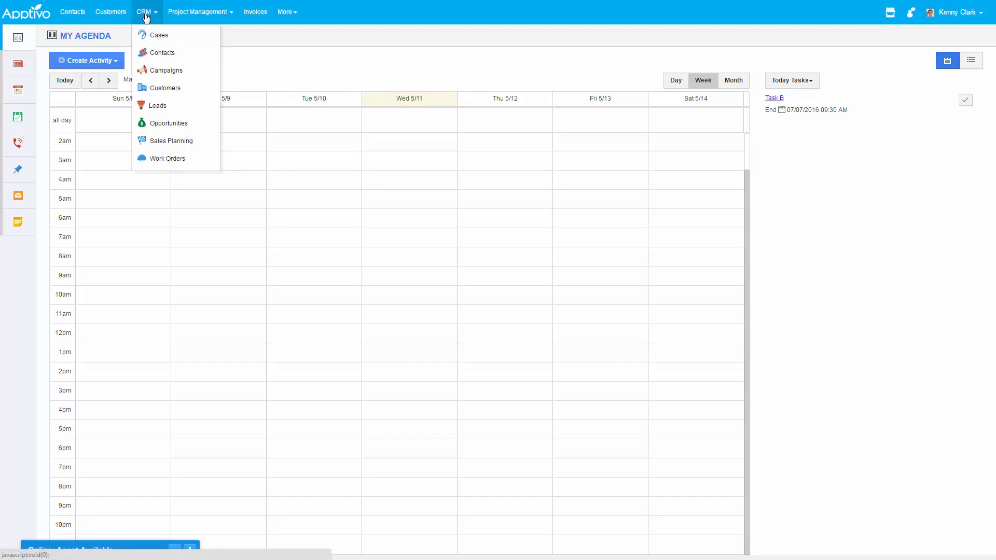
click(169, 124)
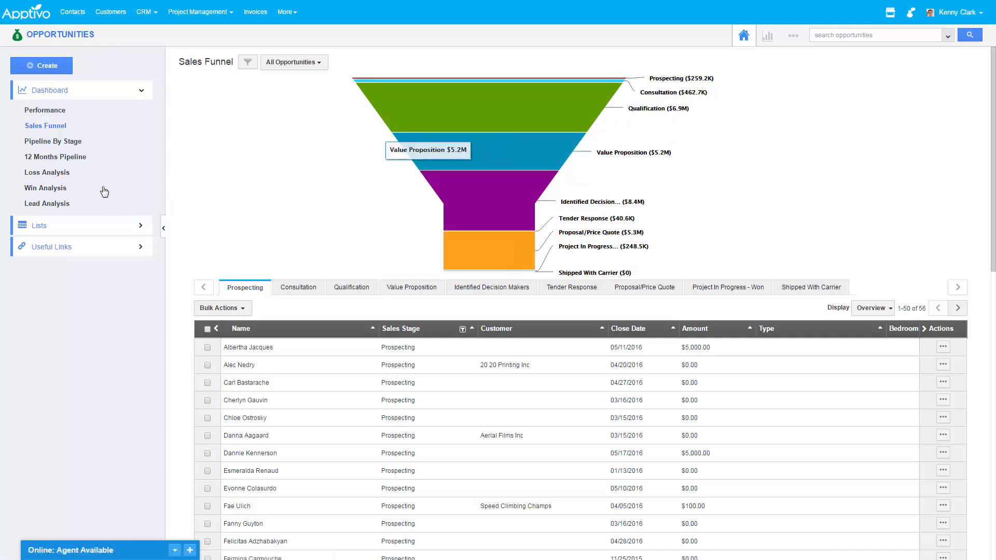
click(794, 37)
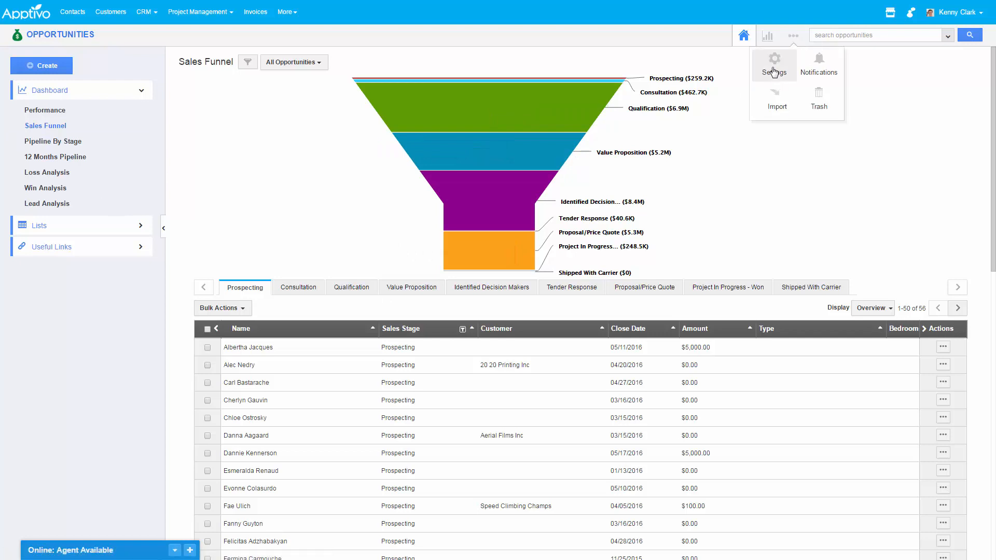
click(774, 72)
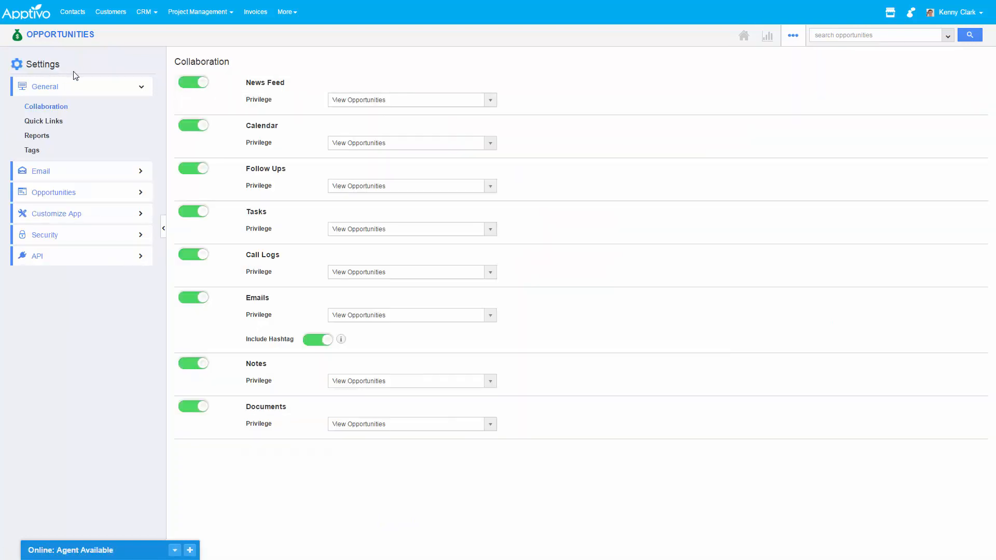
click(56, 194)
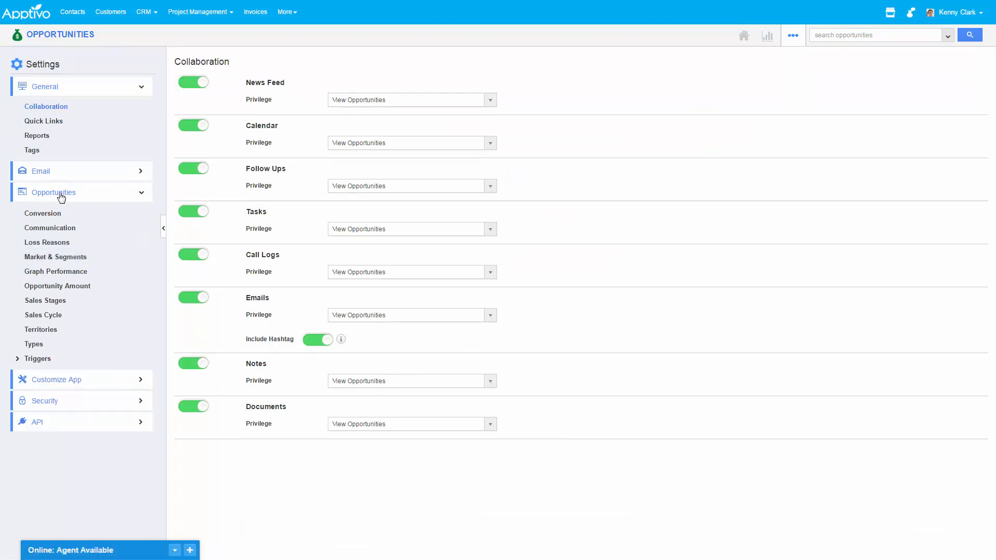
click(52, 306)
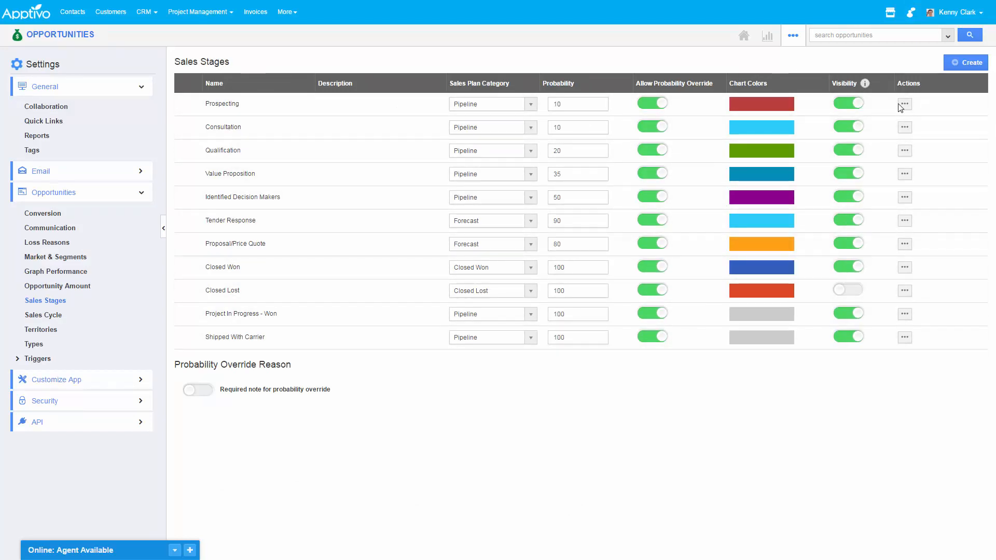
Create a sales stage named "ID Search Params" without entry or exit criteria and return to the sales stages list.
click(965, 65)
click(372, 84)
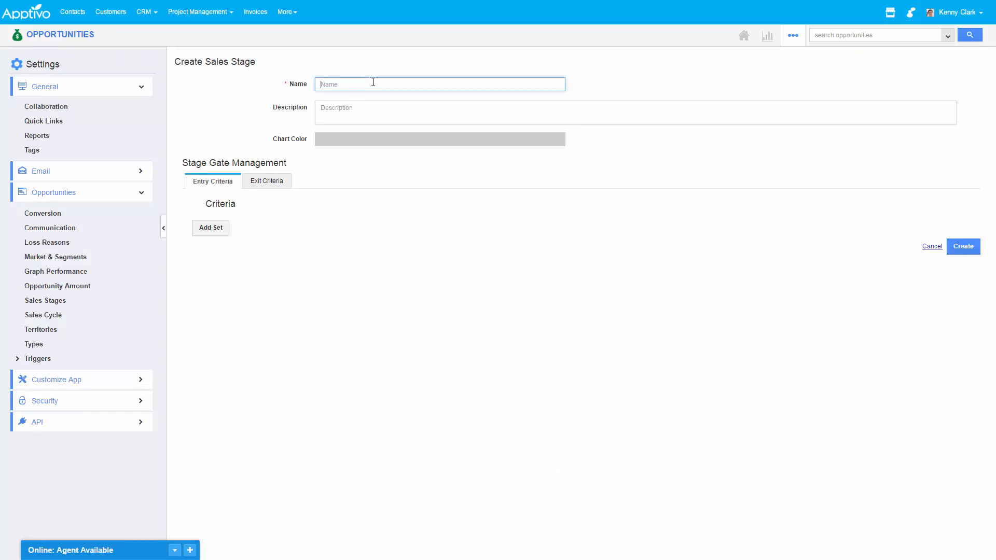
text(ID Search Params)
drag(379, 84, 311, 89)
click(503, 267)
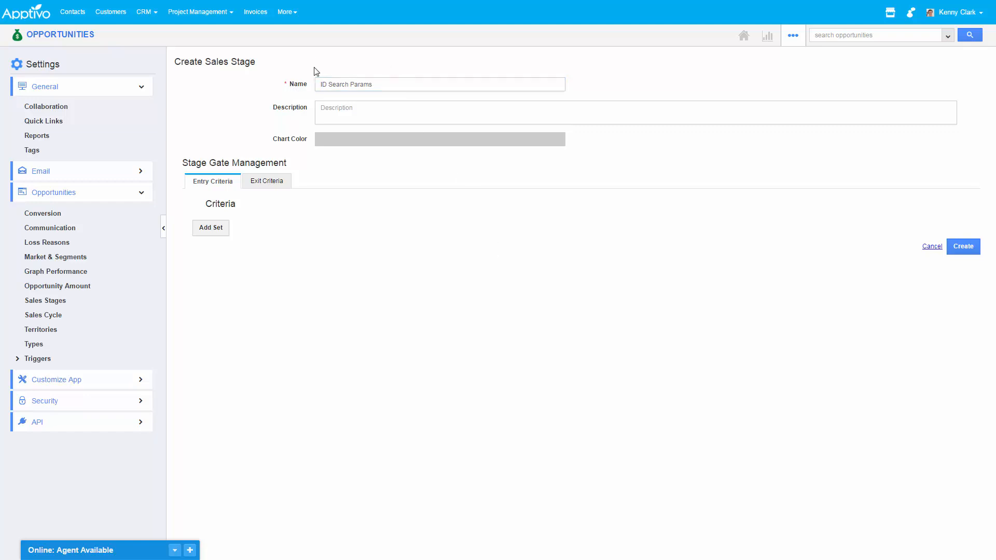
drag(436, 88, 316, 86)
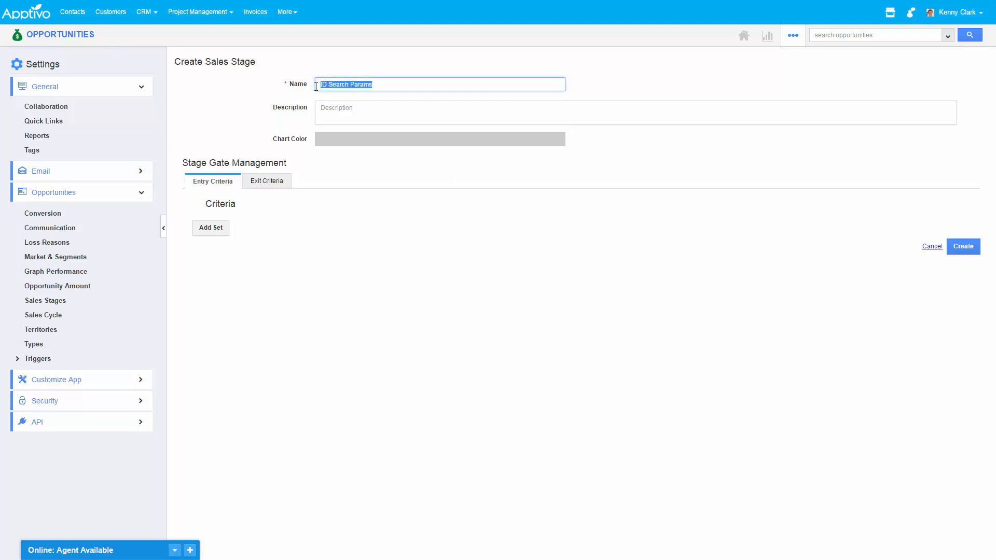
click(257, 183)
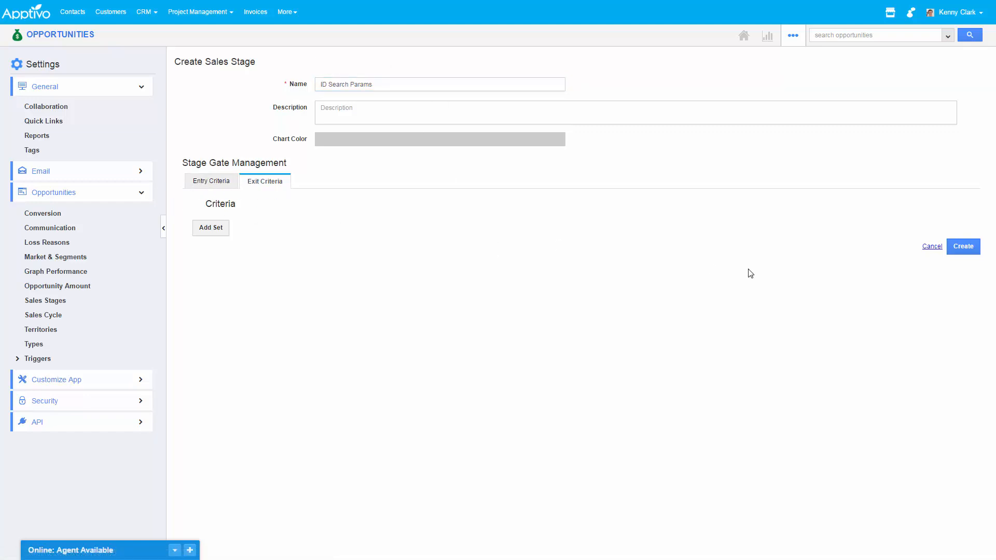
click(962, 248)
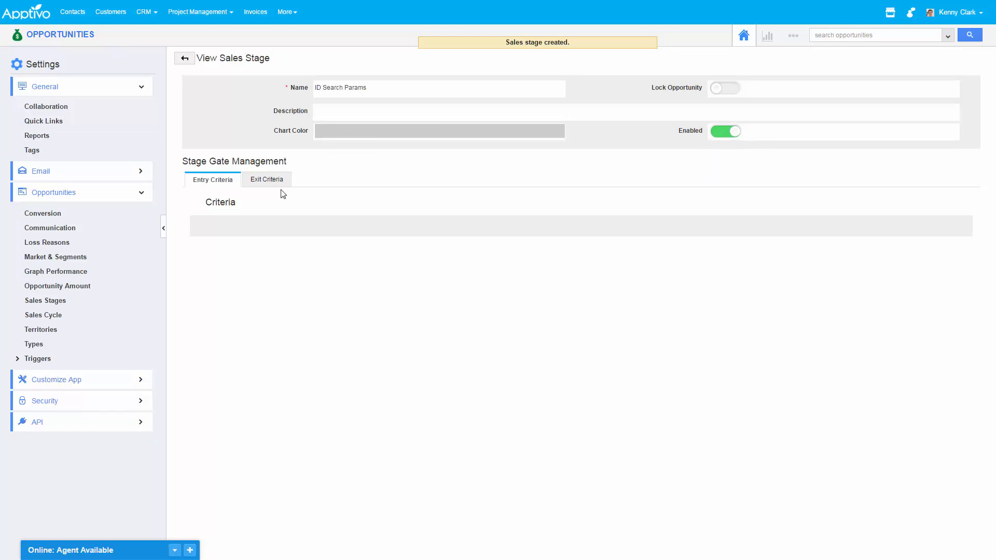
click(47, 302)
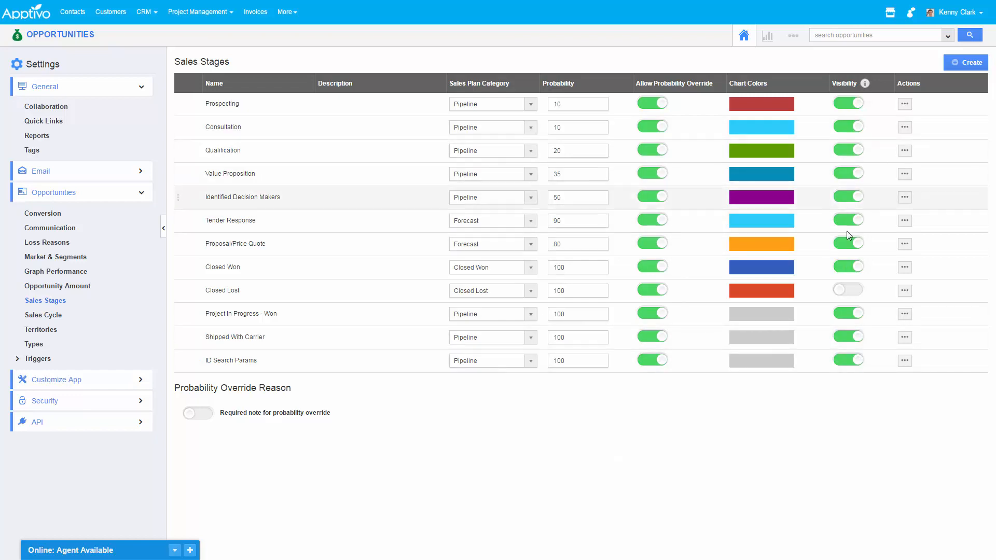
click(494, 366)
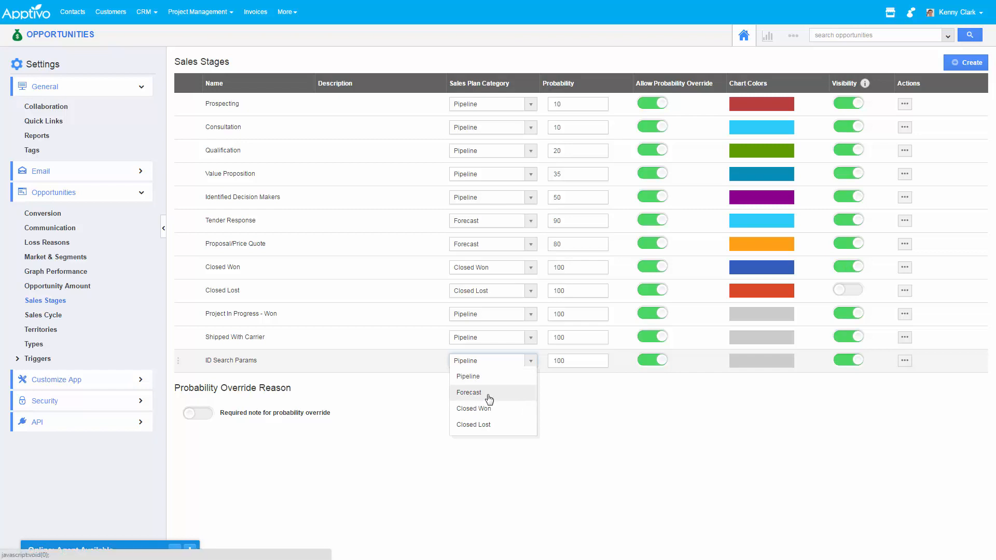
click(478, 376)
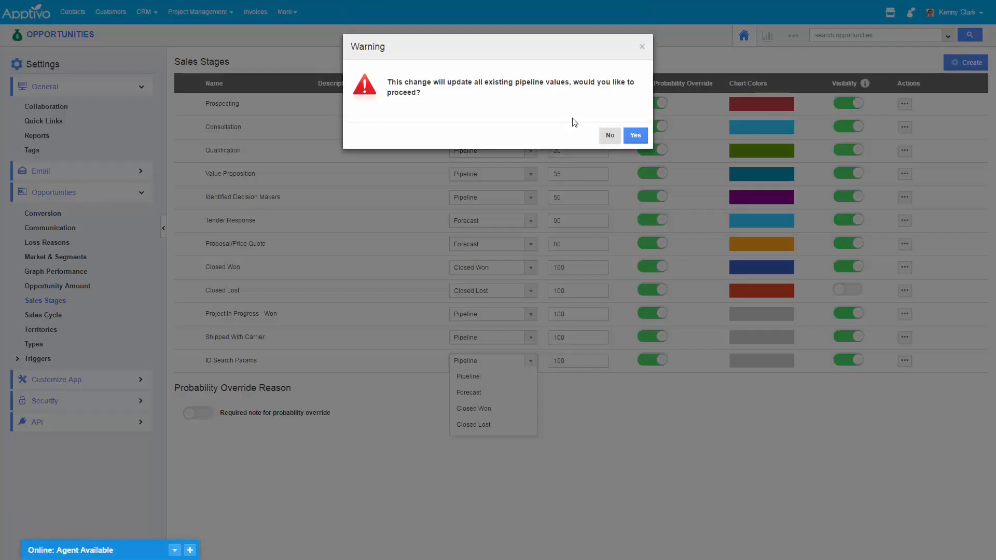
click(641, 46)
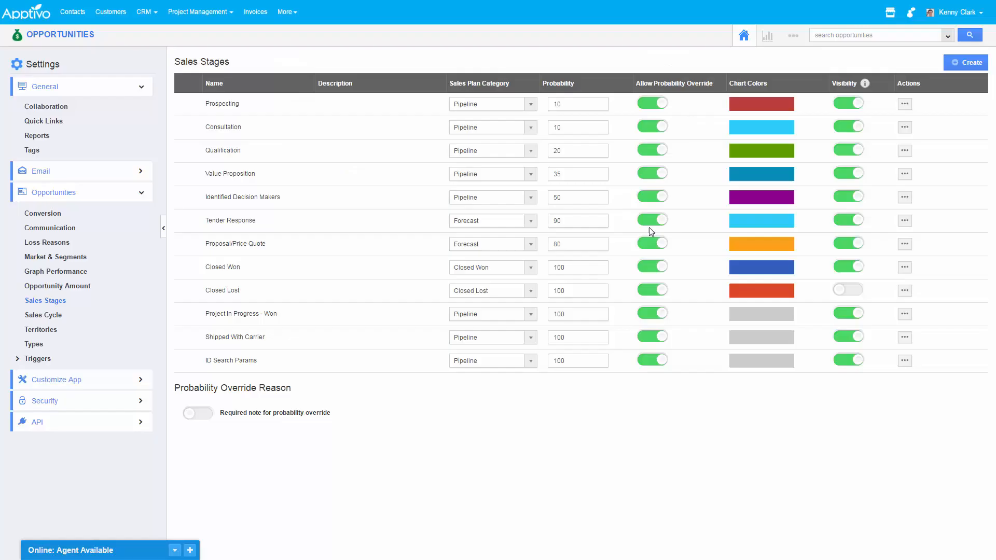
Set the probability of the ID Search Params stage to 20.
double_click(583, 360)
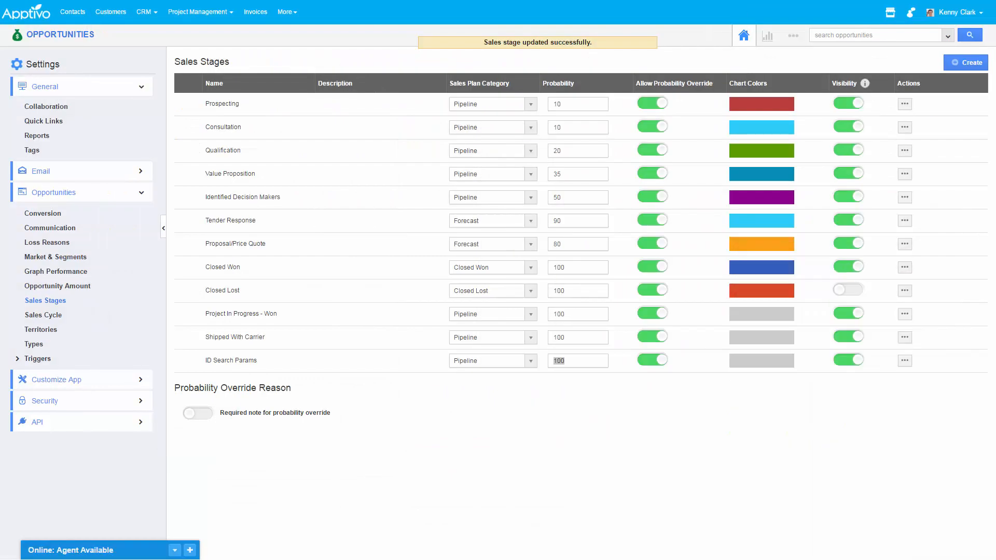
click(587, 361)
text(20)
click(691, 546)
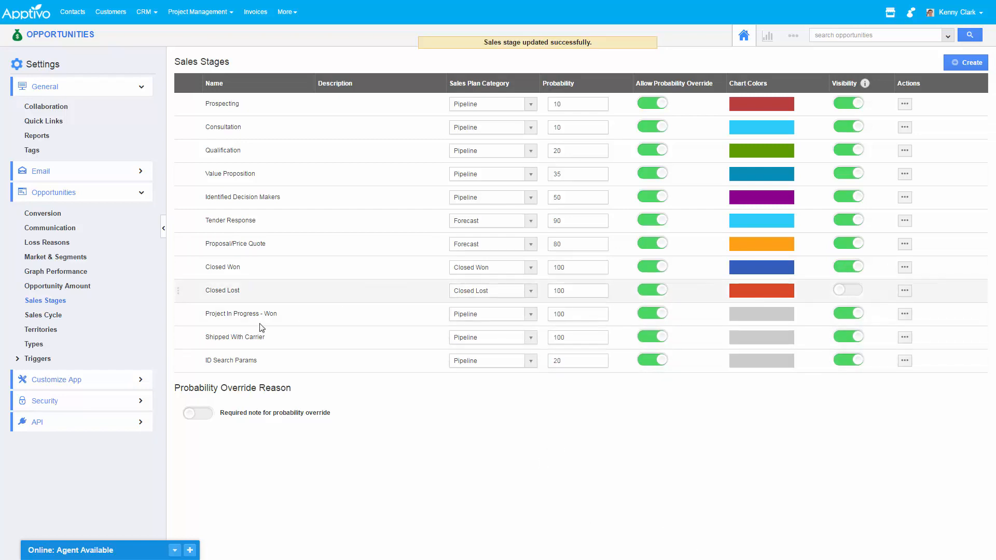
Reorder the stages so Qualification comes first and ID Search Params second, and turn off visibility for Closed Won.
drag(178, 360, 182, 105)
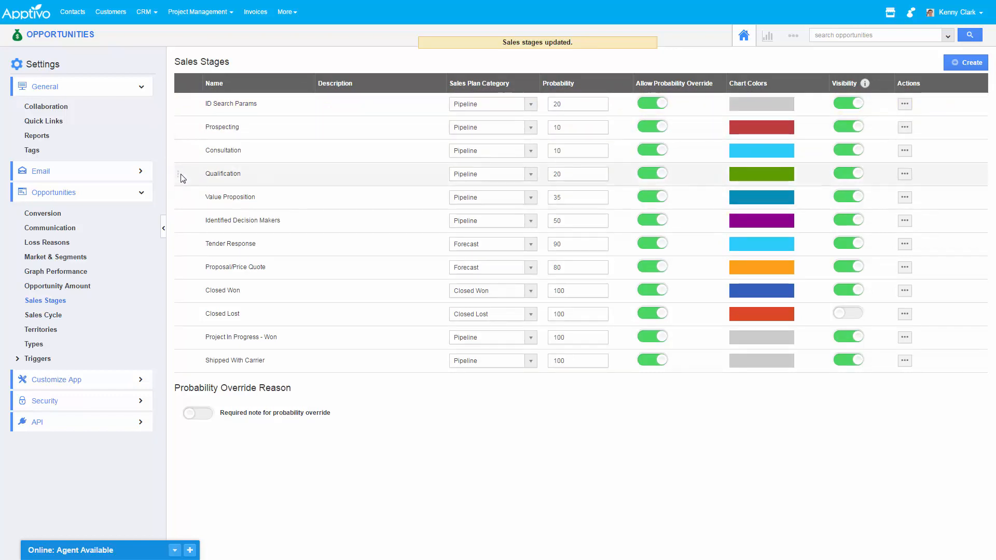
drag(178, 182, 178, 104)
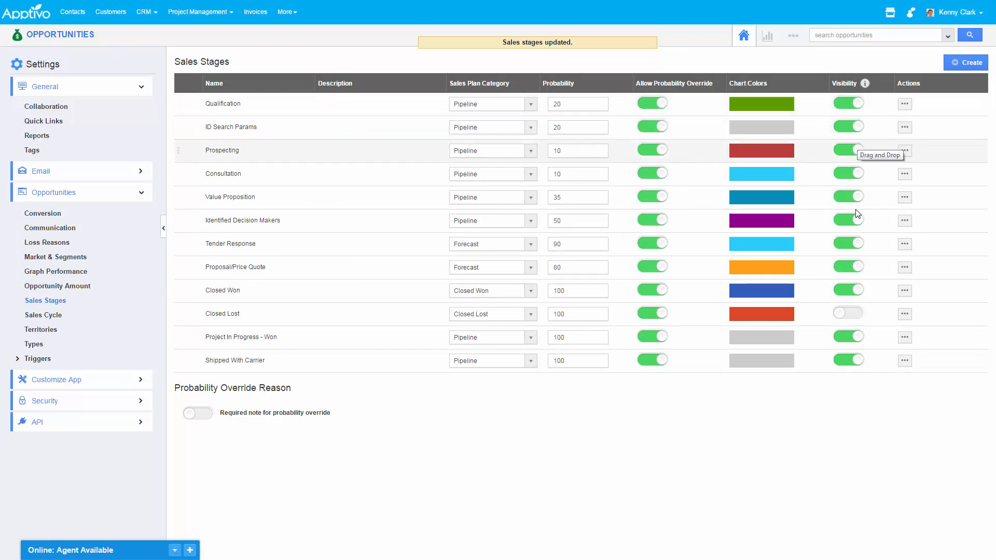
click(845, 297)
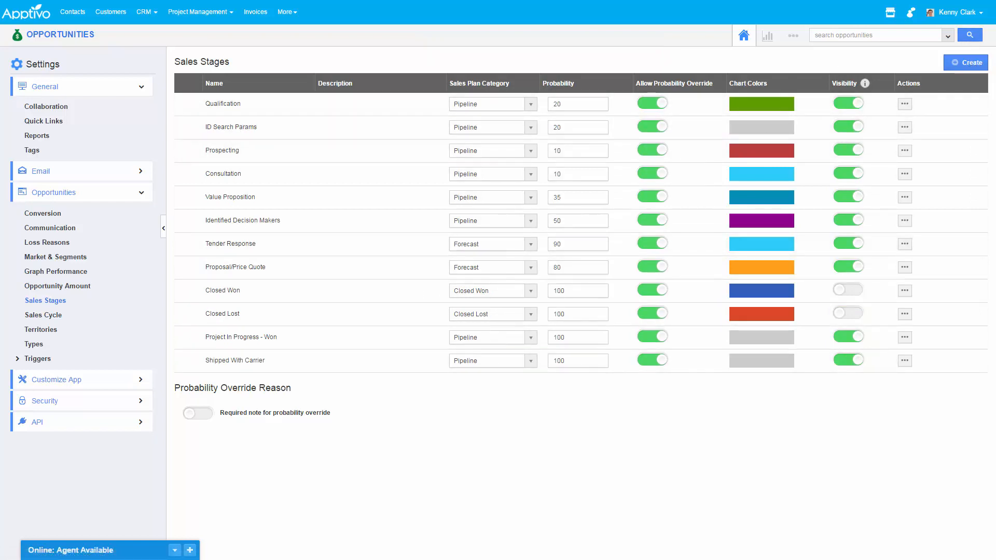
Create a sales stage named "Inspect Unit" and return to the sales stages list.
click(977, 62)
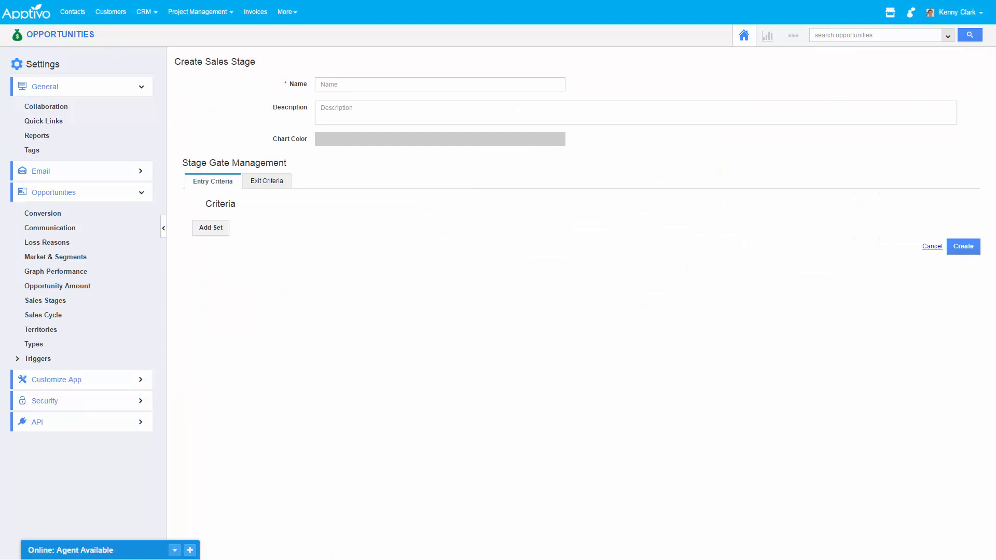
click(379, 84)
text(Inspect Unit)
key(Return)
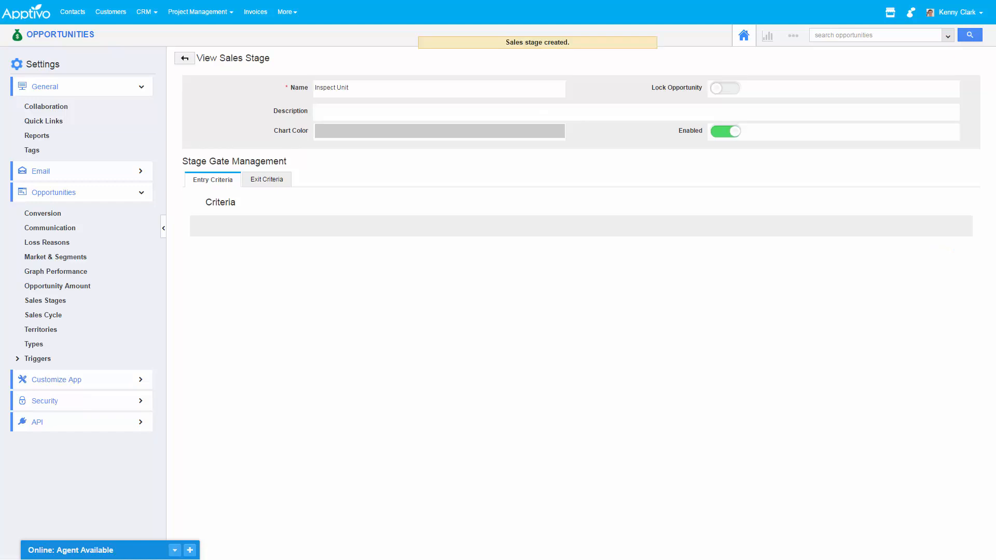
click(188, 60)
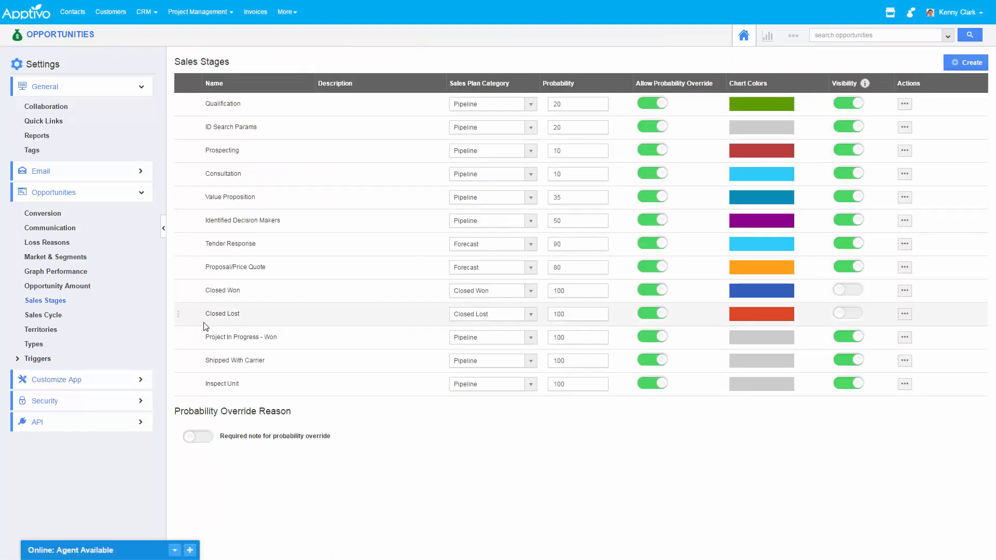
Set the Inspect Unit stage's probability to 35 and move it directly below ID Search Params.
click(574, 384)
key(BackSpace)
click(557, 393)
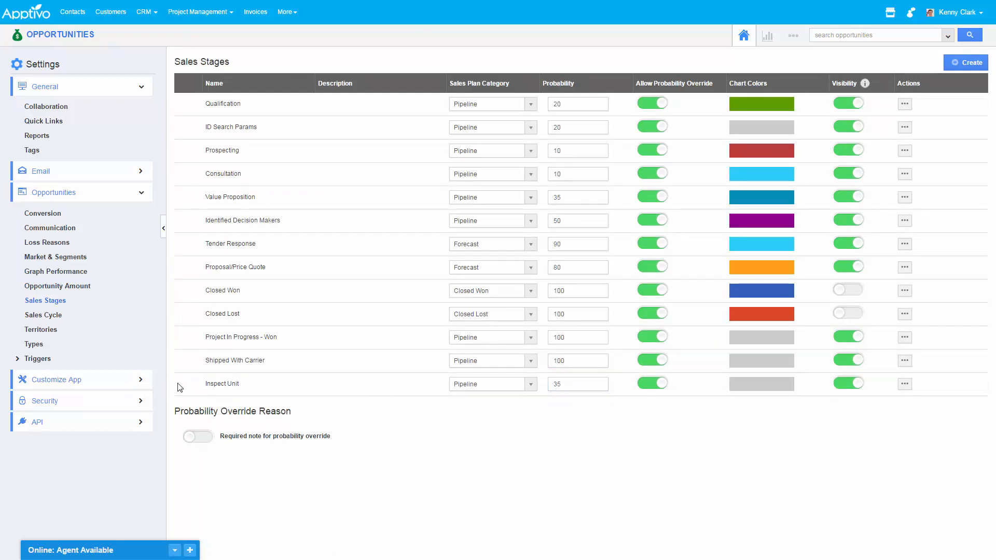
drag(181, 391, 180, 151)
Create a sales stage named "Showing" and go back to the list of stages.
click(965, 63)
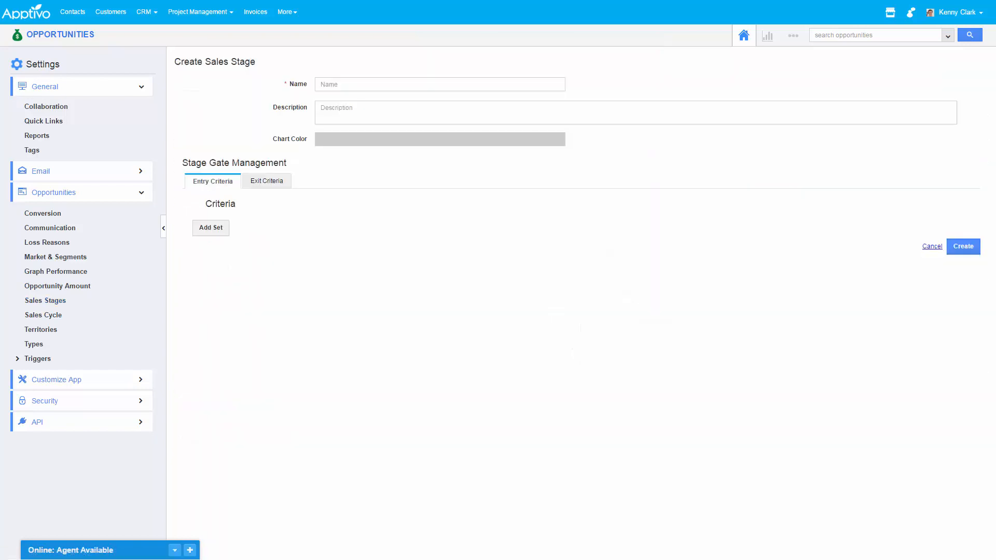
text(Showing)
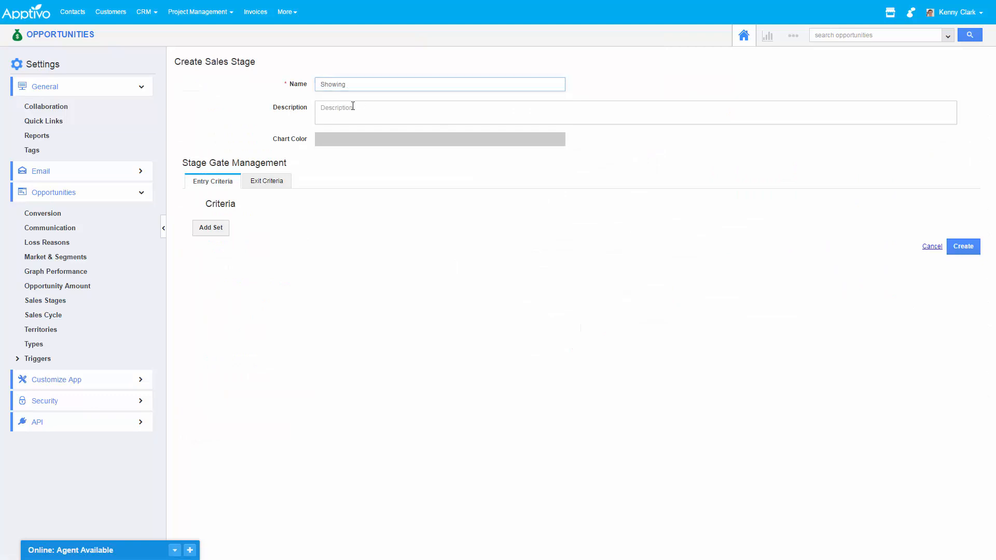
click(968, 247)
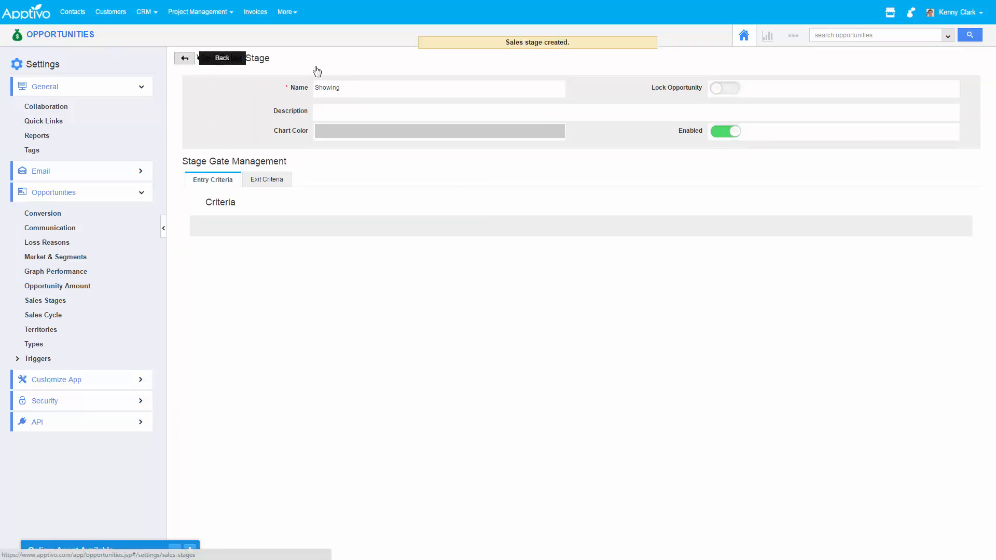
click(185, 58)
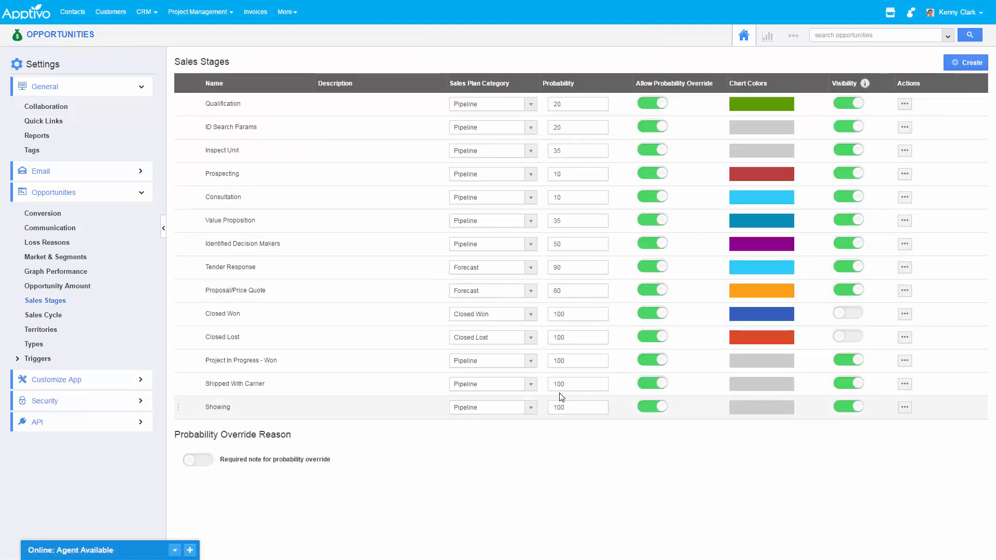
Set the Showing stage's probability to 40 and move it directly below Inspect Unit.
double_click(559, 407)
text(40)
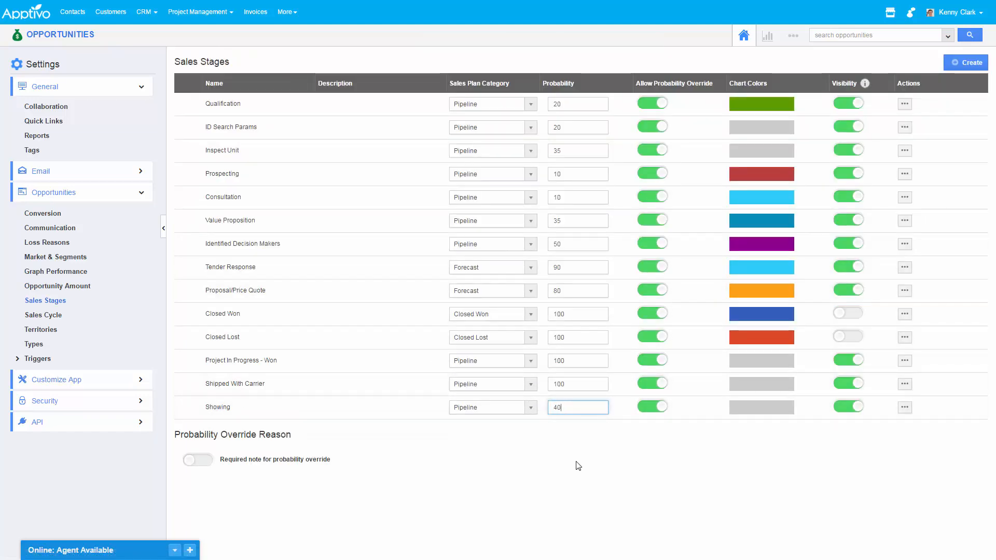
drag(179, 410, 169, 180)
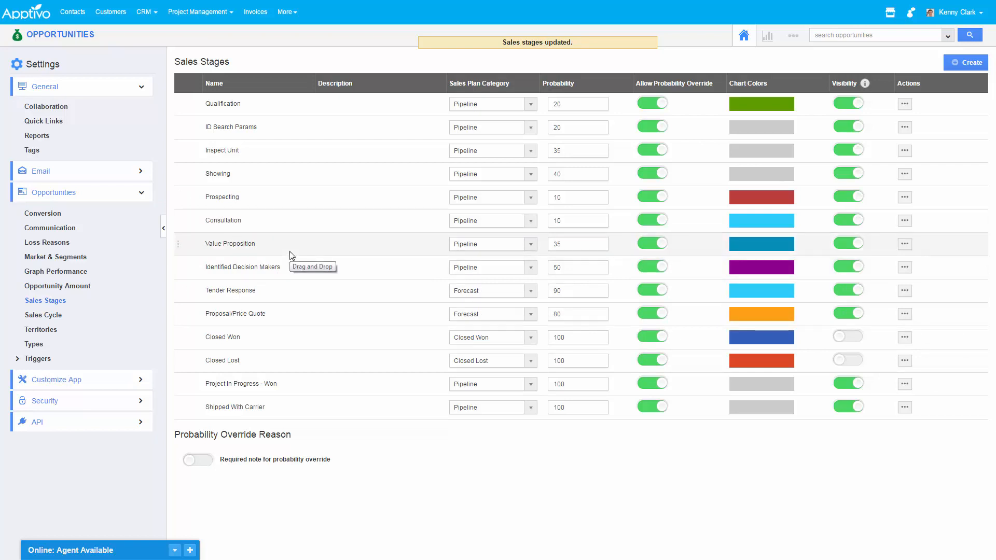
Open the Sales Cycle settings and turn on the Automatic option.
click(100, 316)
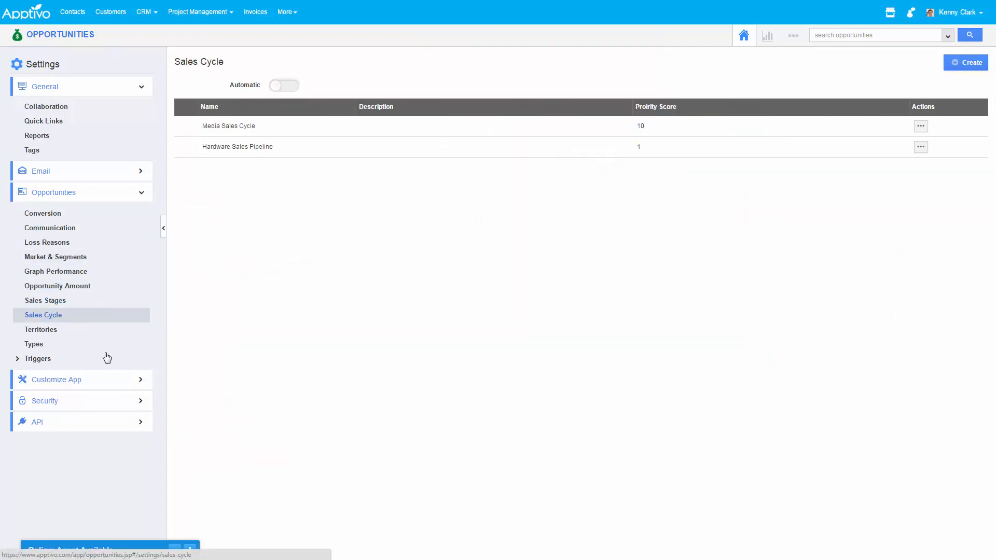
click(276, 90)
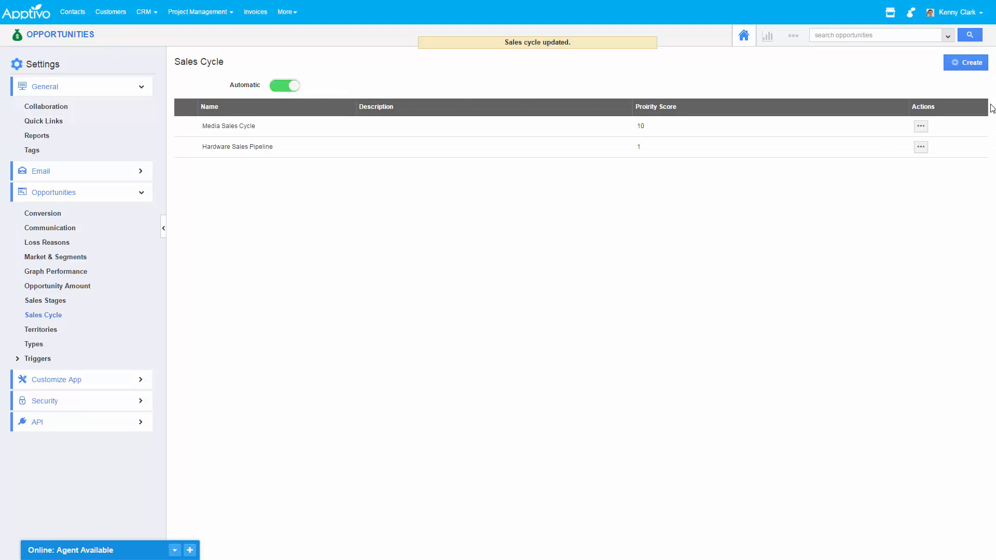
Start a new sales cycle named "Residential Buyers" with a priority score of 50.
click(966, 62)
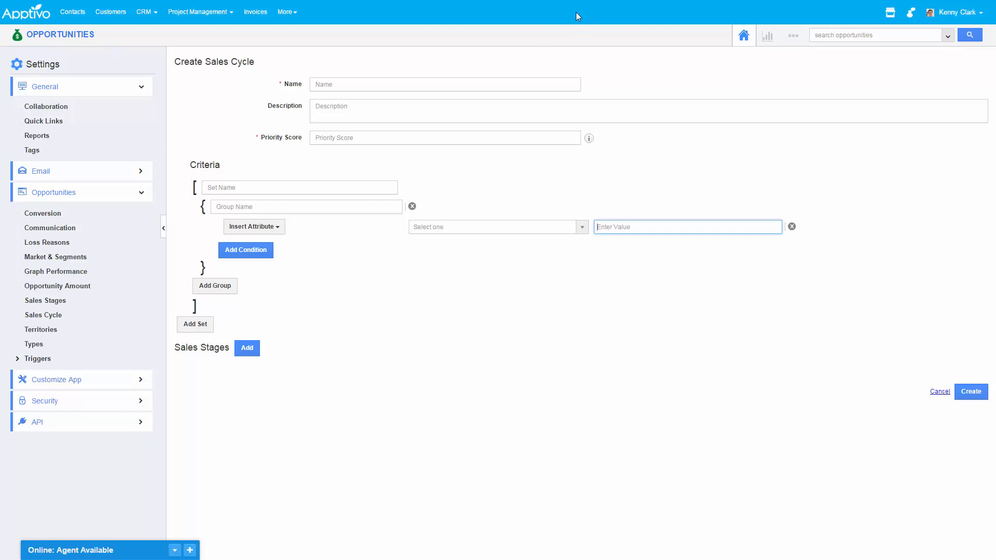
click(386, 84)
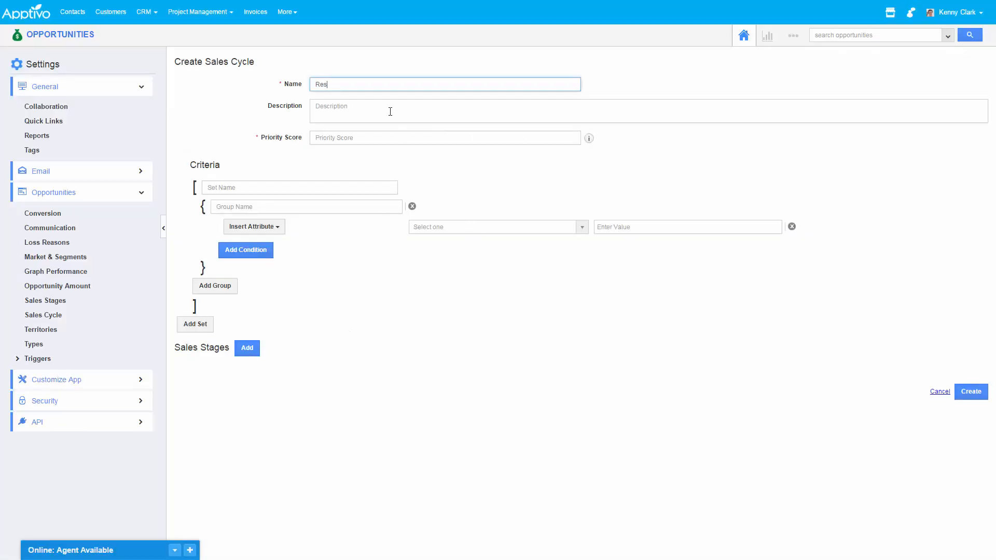
text(Buyers)
click(339, 137)
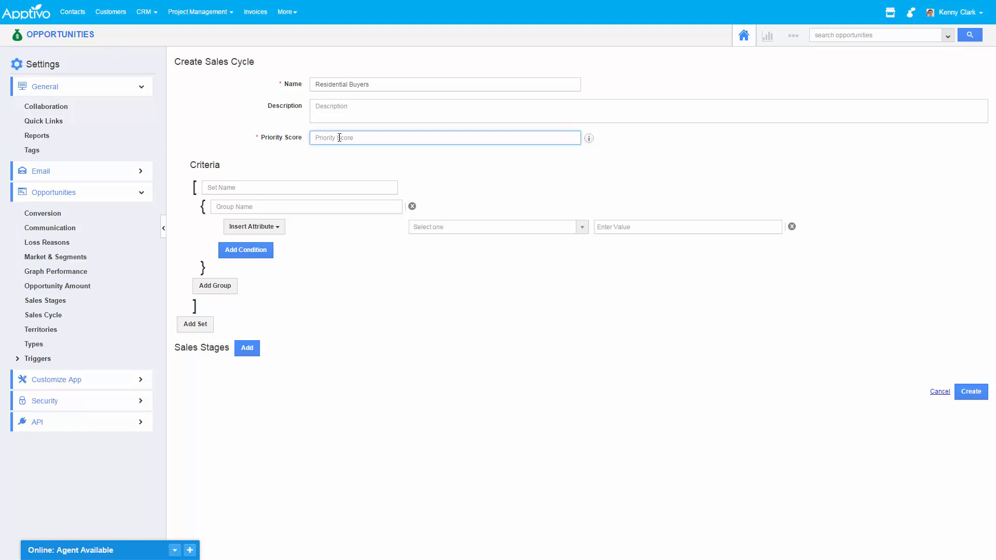
text(50)
click(517, 191)
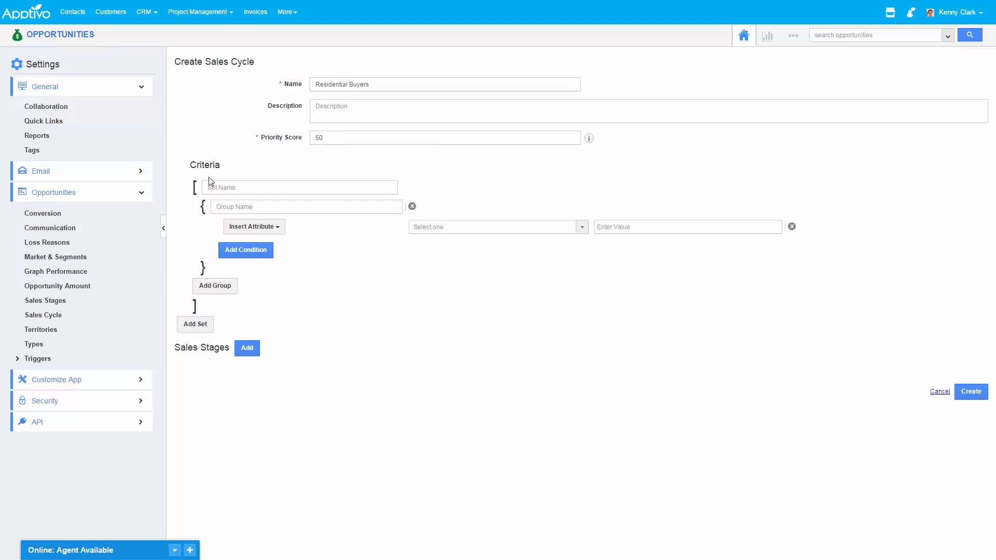
Define the cycle's criteria condition as opportunity Type = Hardware Sales.
click(270, 228)
mouse_move(249, 250)
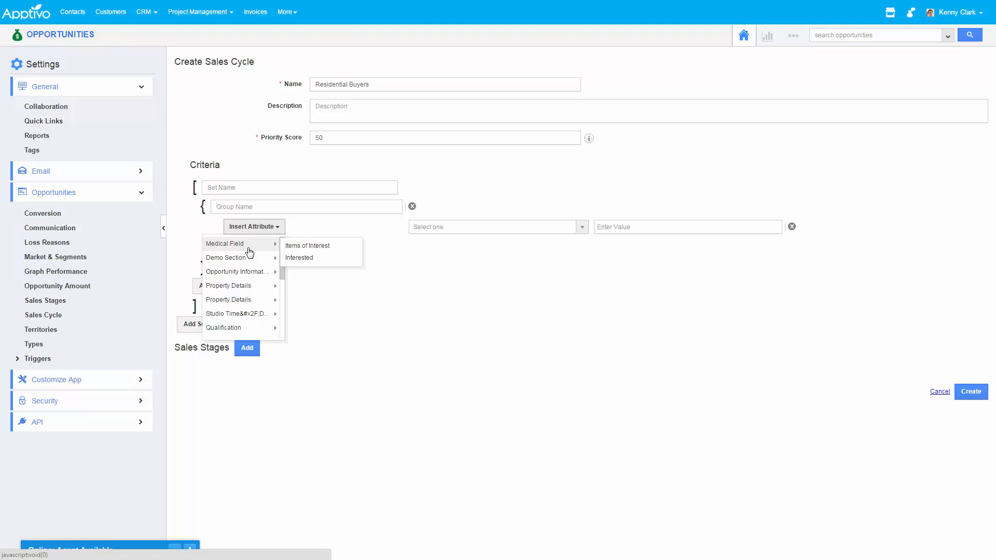
mouse_move(250, 274)
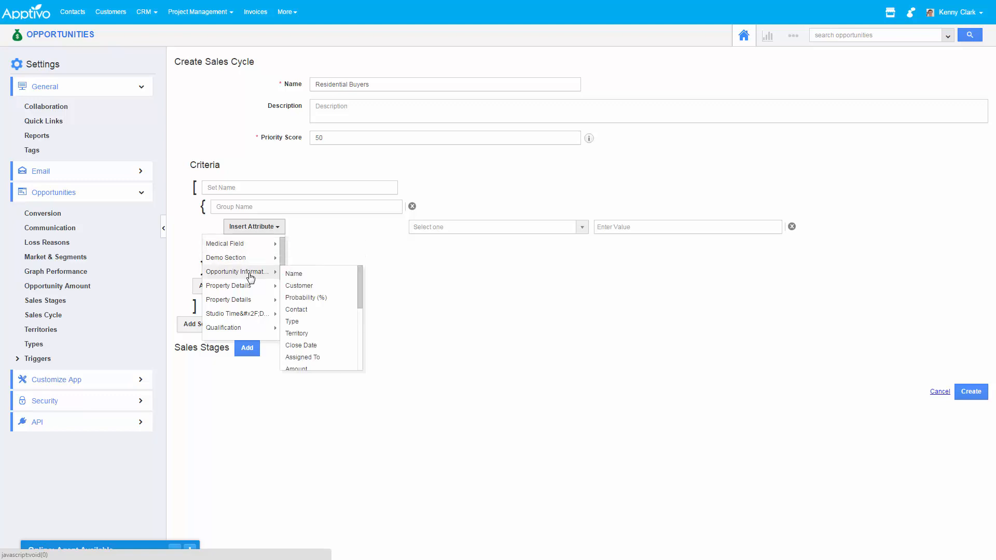
click(293, 322)
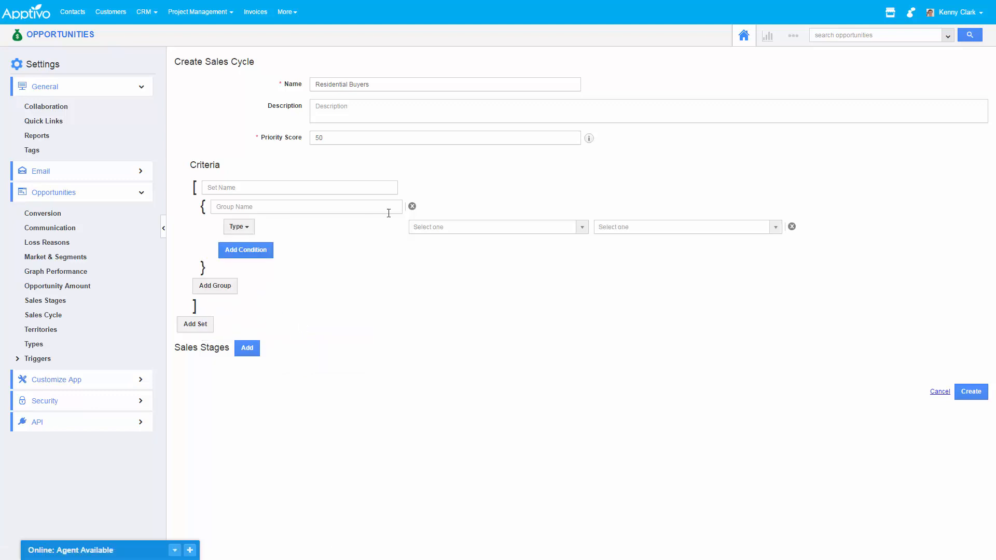
click(508, 230)
click(474, 259)
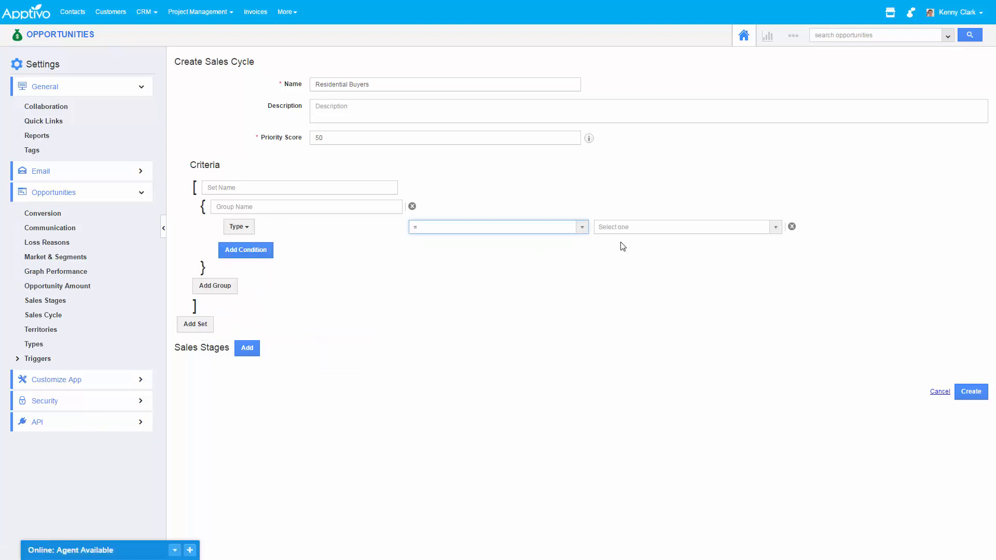
click(651, 229)
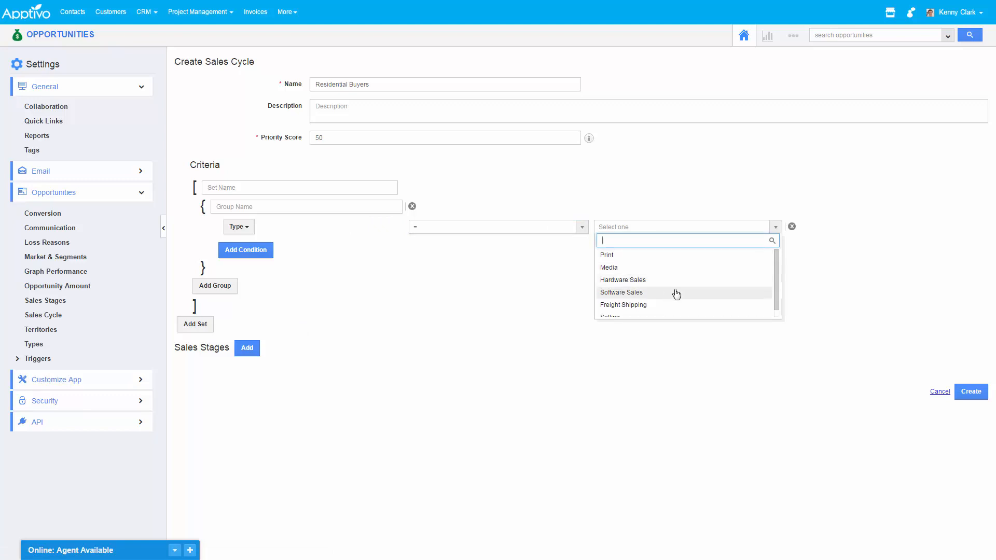
drag(775, 276, 775, 293)
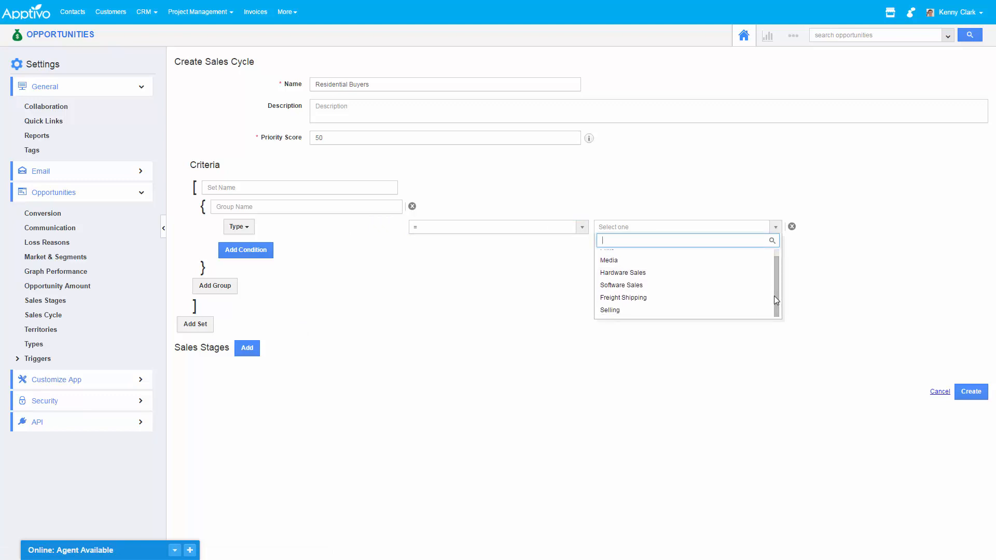
click(752, 279)
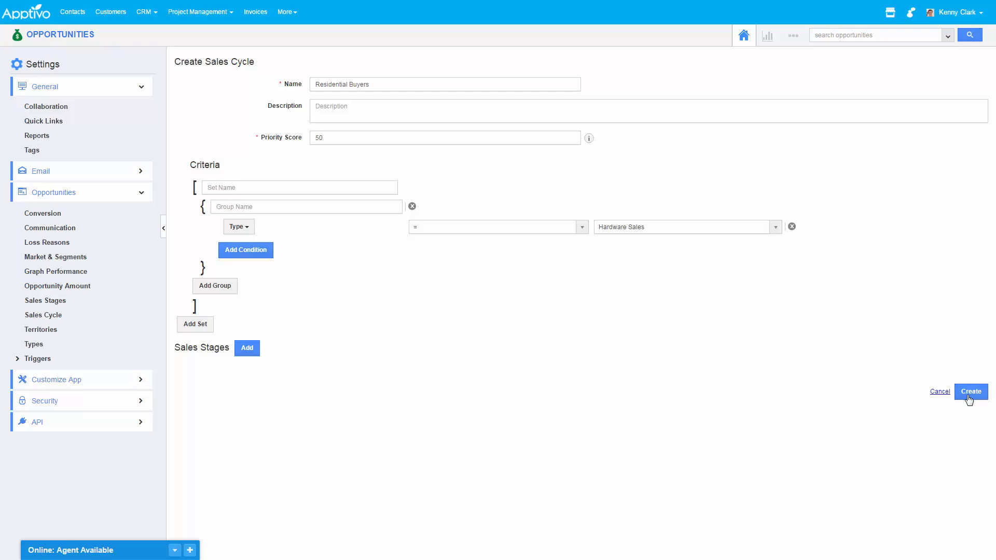
Name the criteria set "s1" and its group "g1", and try to create the sales cycle.
click(968, 397)
click(632, 125)
click(267, 186)
text(s1)
click(253, 202)
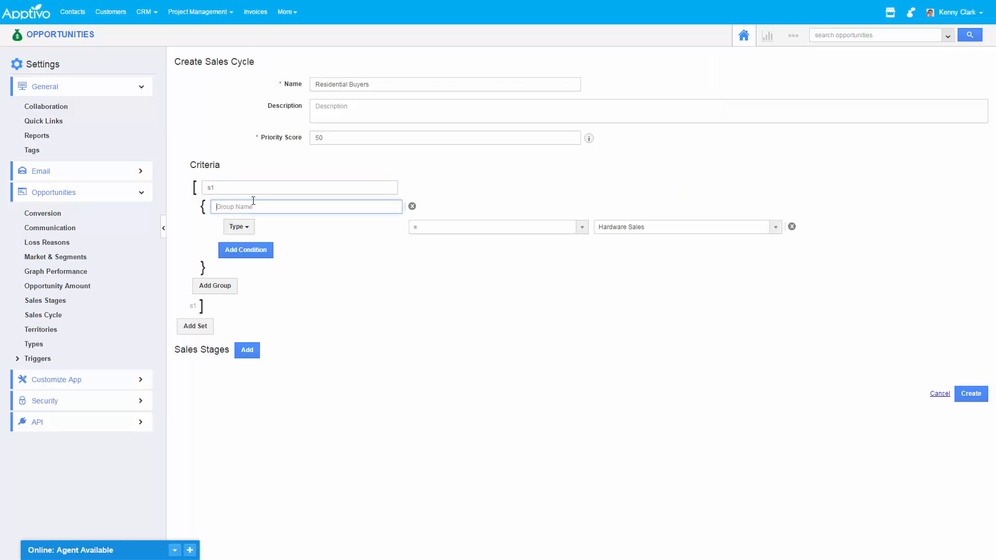
text(g1)
click(968, 397)
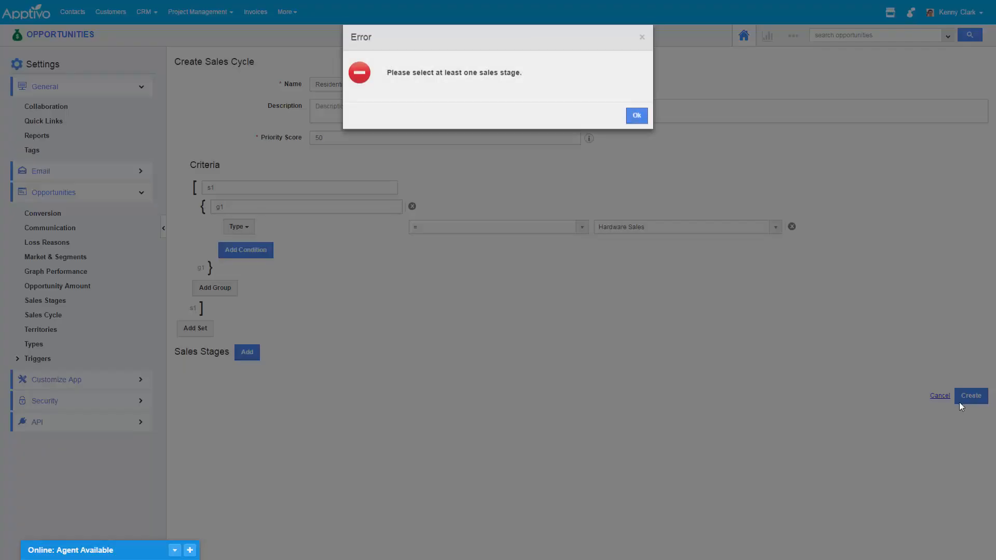
click(637, 125)
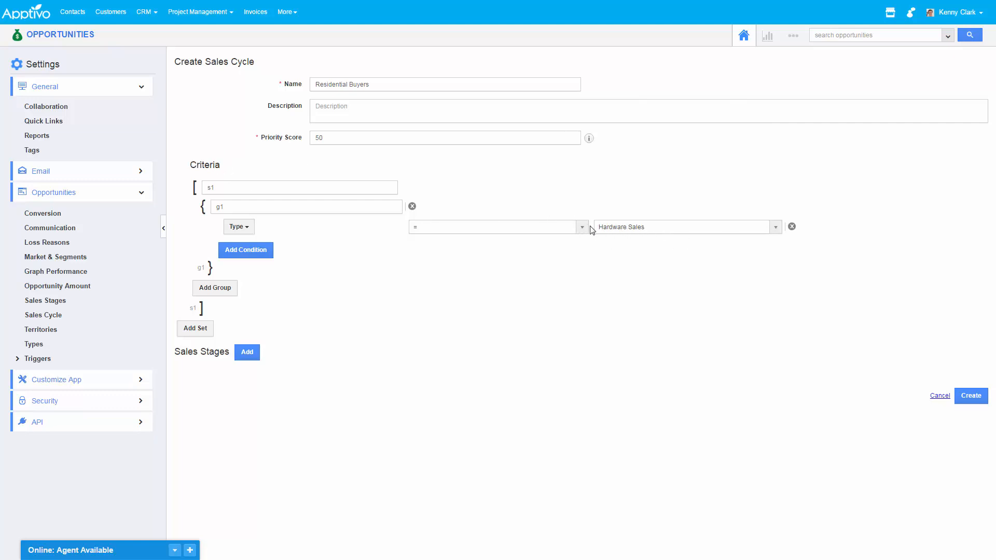
Start adding sales stages to the cycle and select Qualification, ID Search Params, Inspect Unit and Showing.
drag(180, 352, 224, 351)
click(222, 348)
click(247, 353)
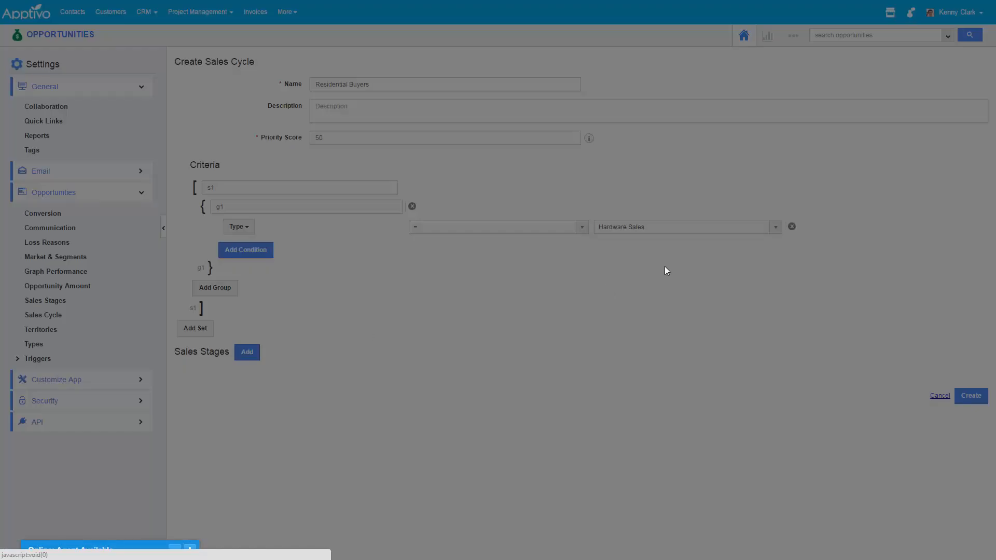
click(493, 72)
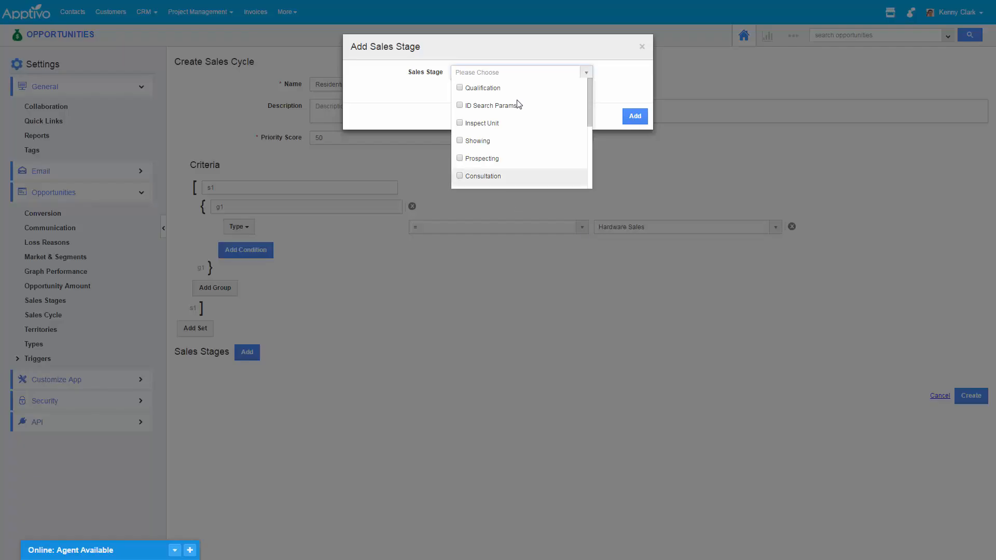
click(493, 90)
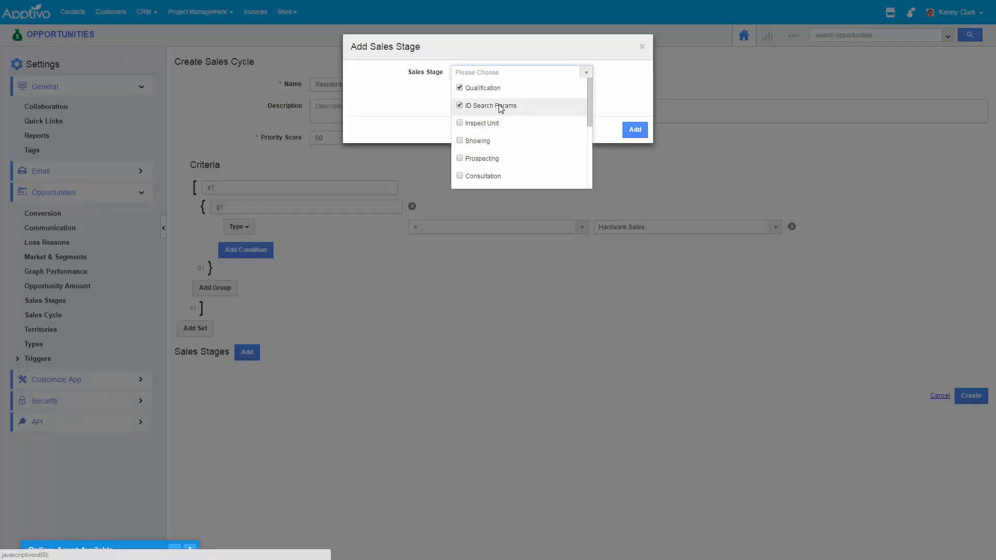
click(473, 89)
click(483, 89)
click(481, 125)
click(482, 143)
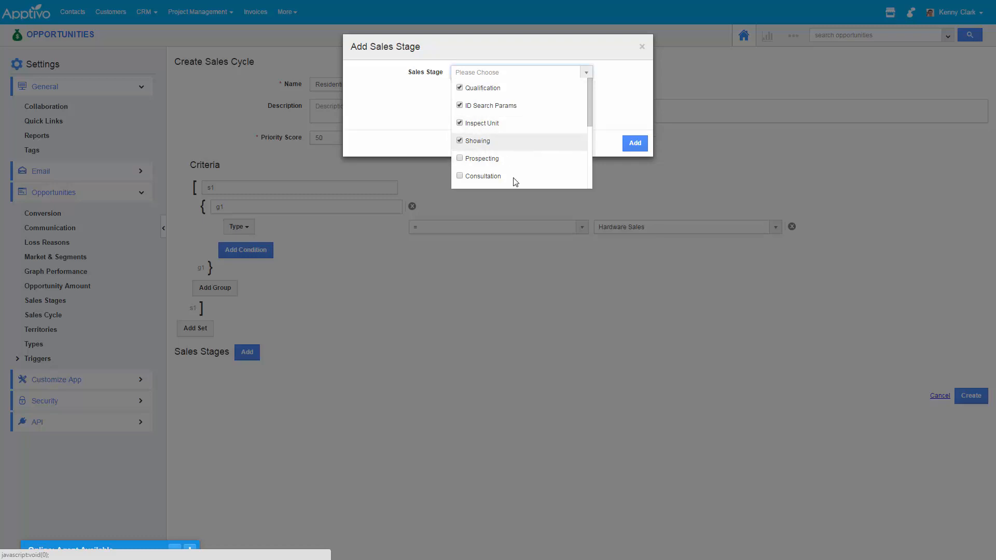
Include Closed Lost and Closed Won in the selection and add the chosen stages to the sales cycle.
scroll(493, 129, down, 3)
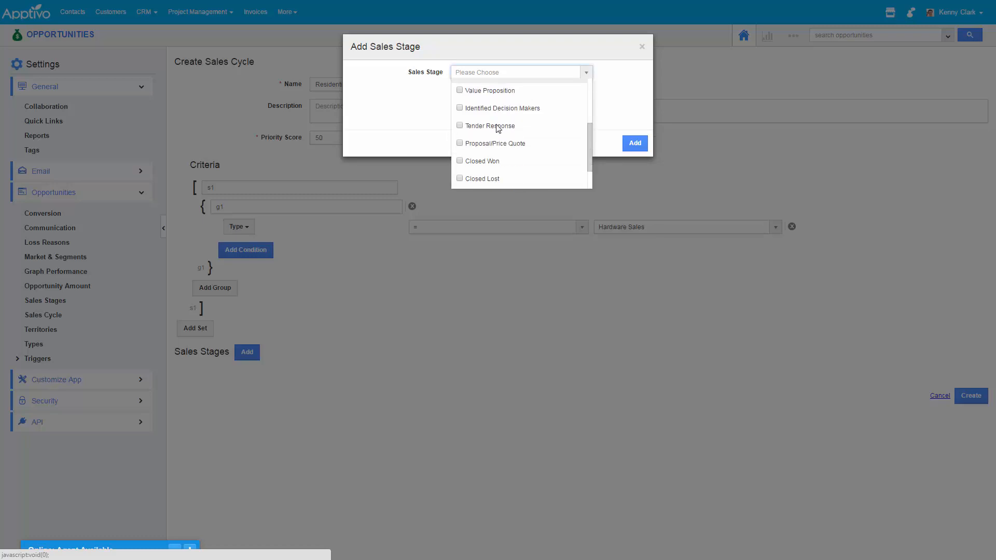
scroll(496, 128, down, 1)
click(498, 140)
click(487, 124)
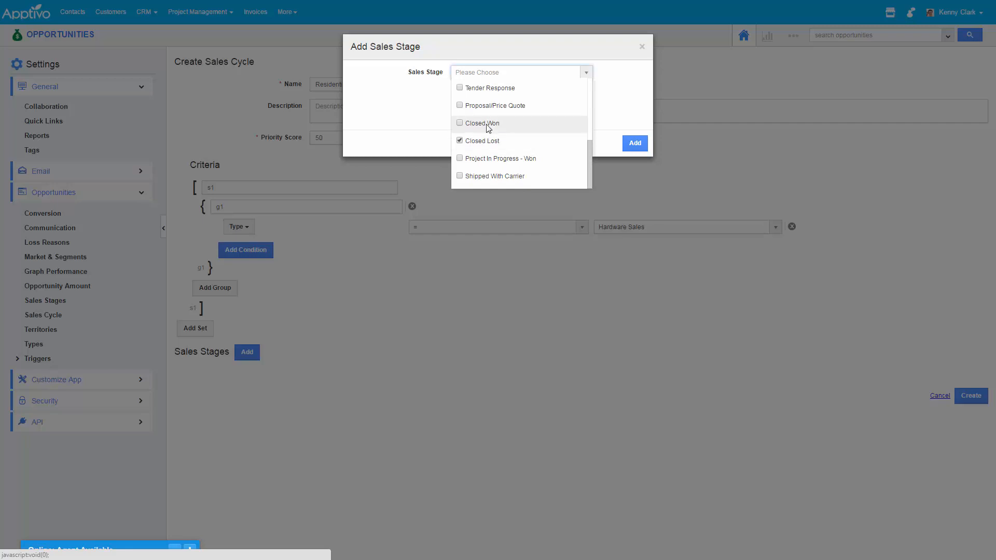
click(612, 153)
click(635, 156)
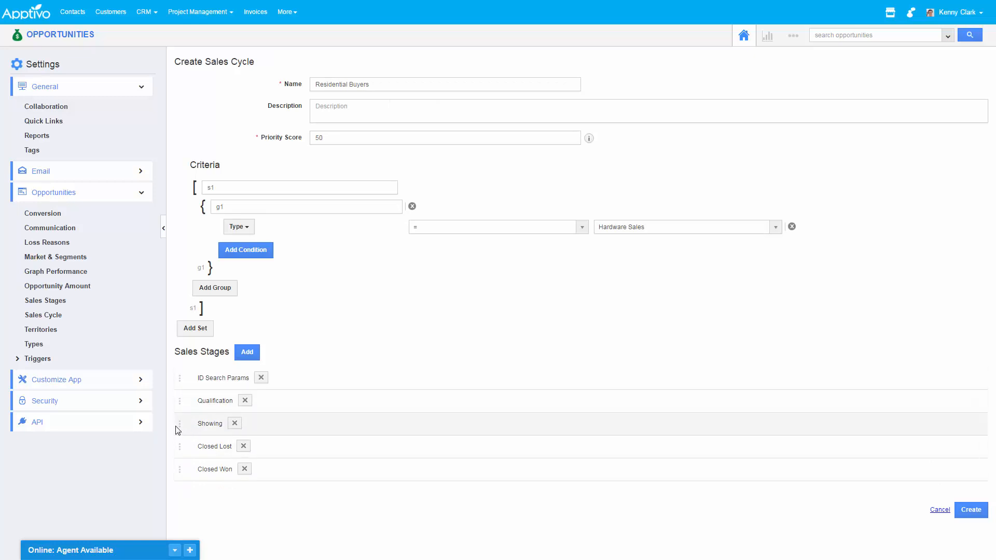
Move the Showing stage above Qualification and back below it, and create the Residential Buyers sales cycle.
drag(179, 422, 188, 402)
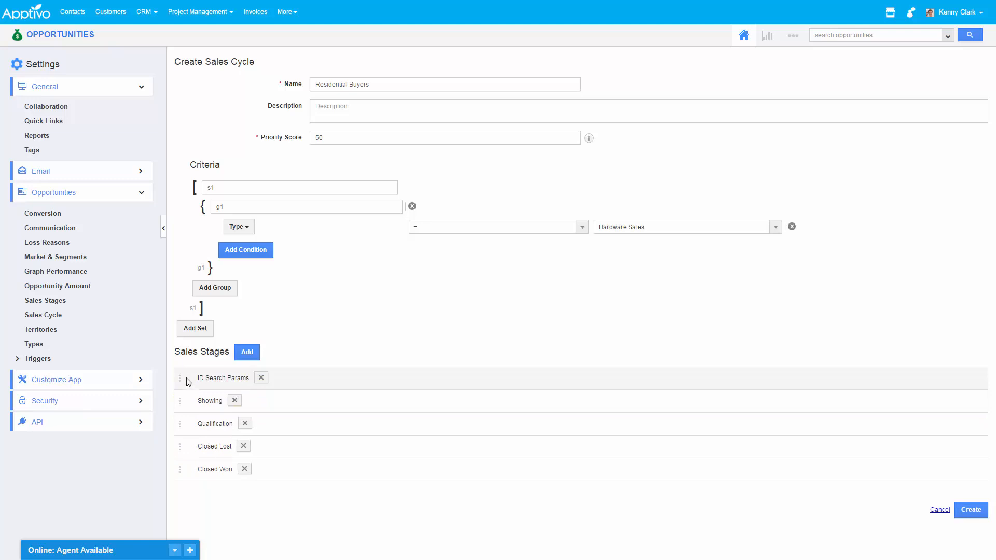
drag(179, 400, 179, 423)
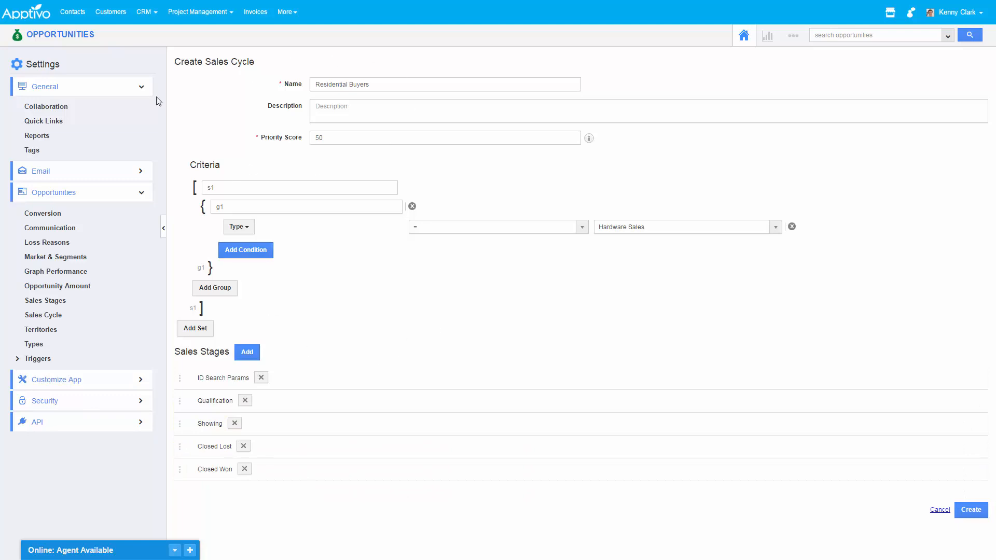
click(971, 509)
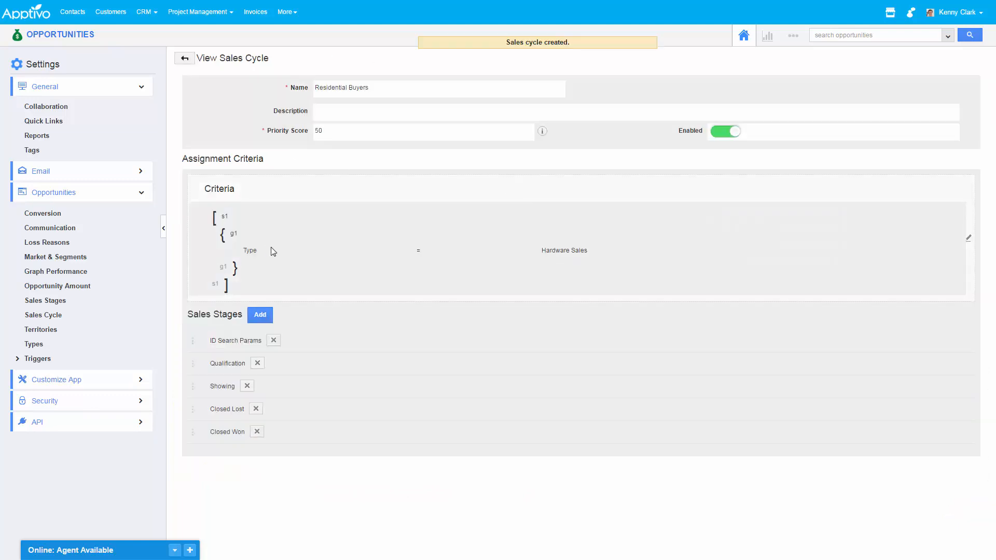
Open the opportunity Types settings and create a type named "Residential Buyer".
click(34, 344)
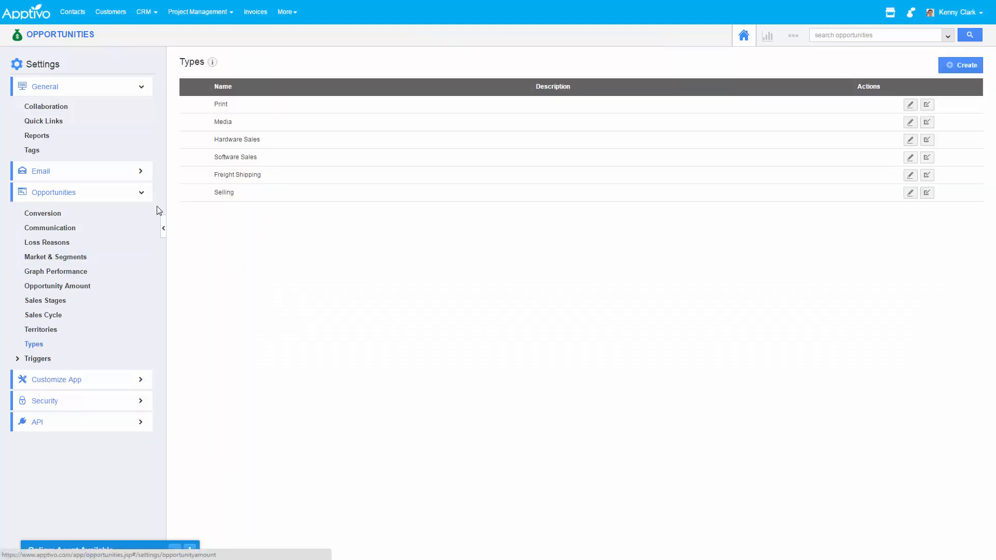
click(967, 66)
click(503, 75)
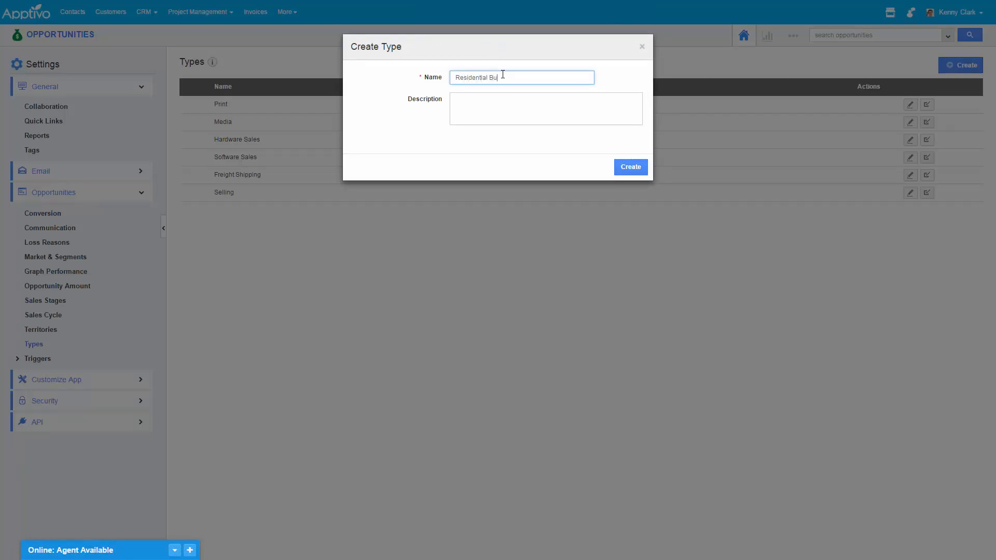
click(633, 169)
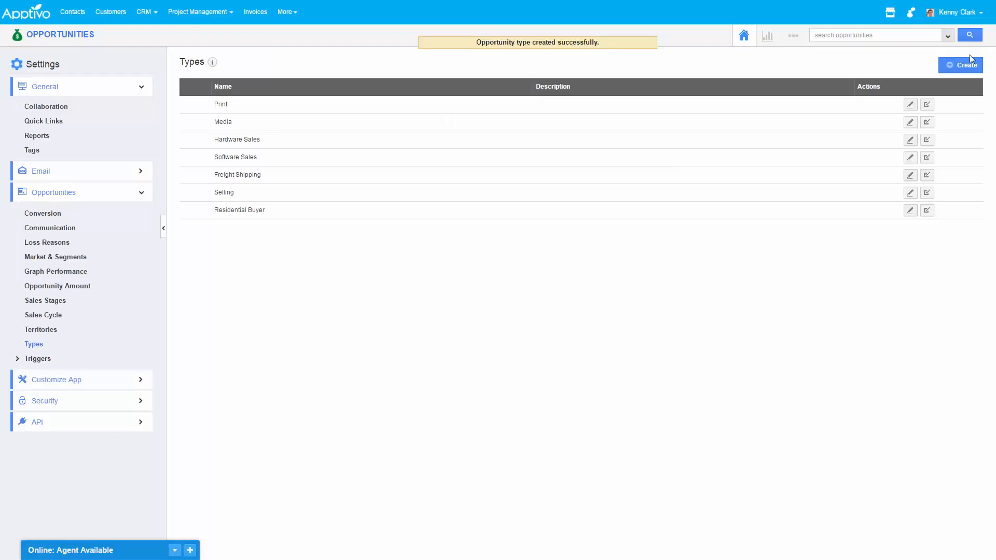
Create another opportunity type named "Residential Seller".
click(966, 65)
click(484, 78)
text(Residential Buyer)
key(ctrl+shift+Left)
text(S)
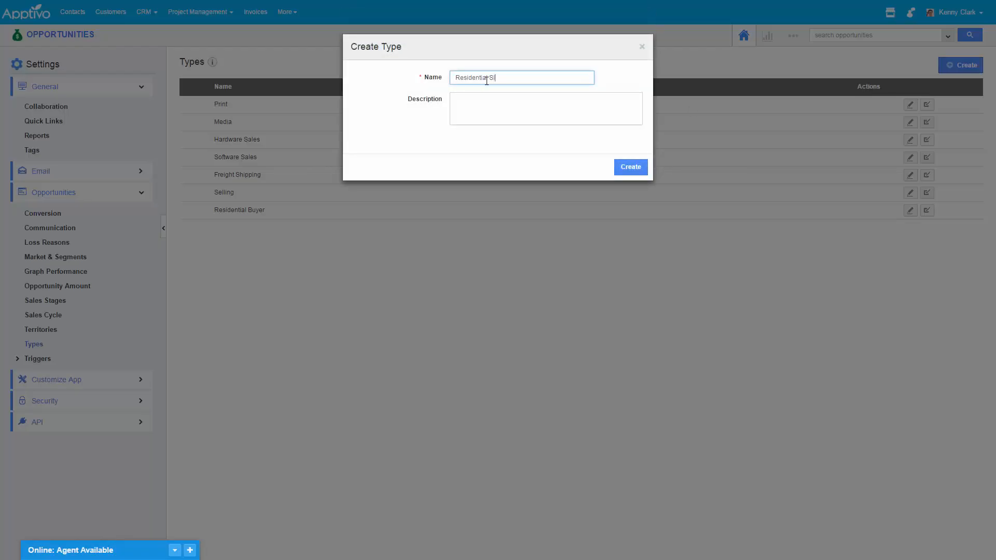
text(eller)
click(625, 170)
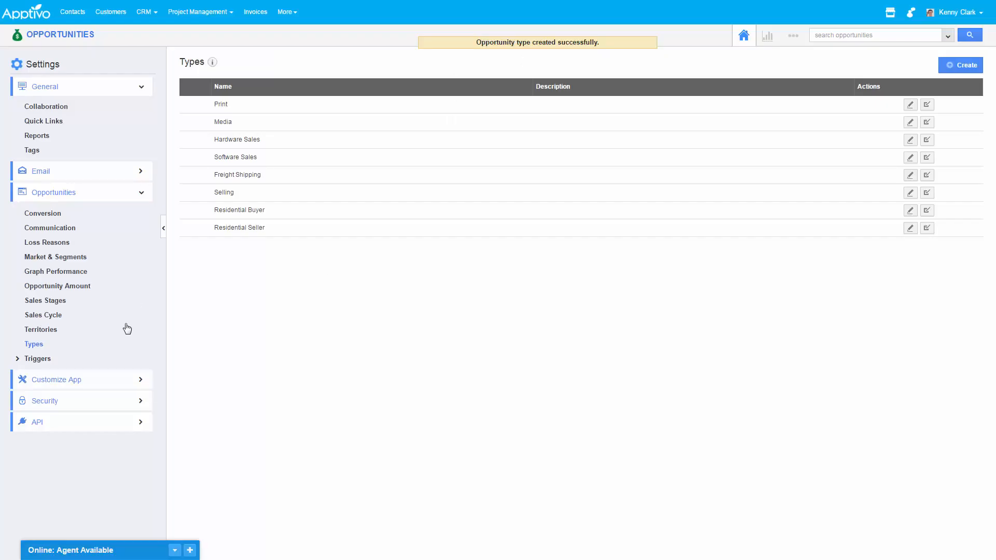
Change the Residential Buyers cycle's Type condition to Residential Buyer, save the criteria and return to the list of sales cycles.
click(55, 315)
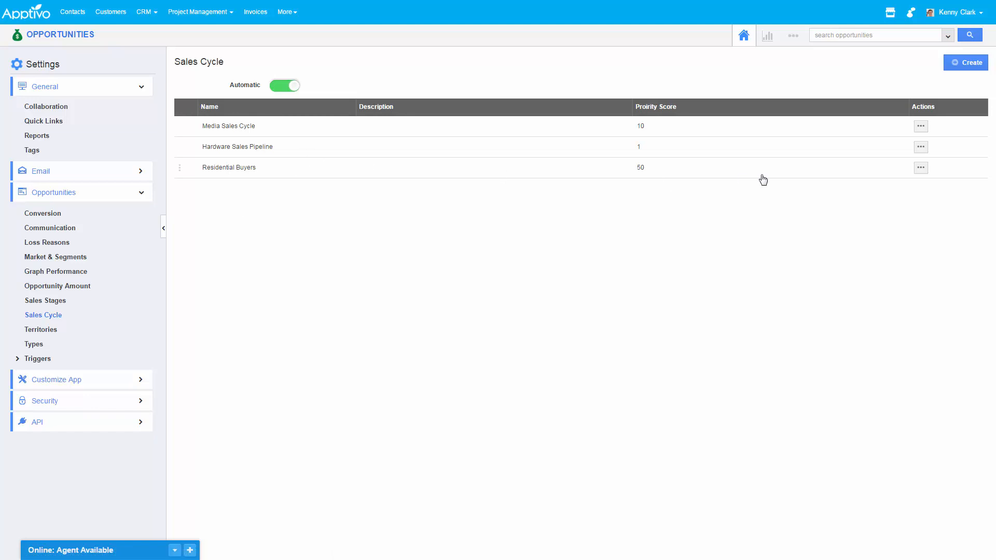
click(920, 172)
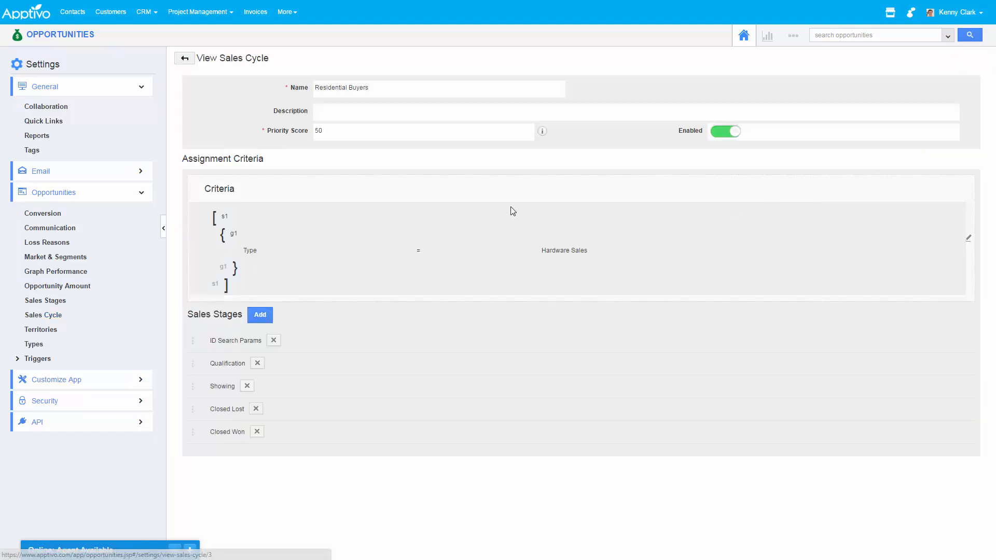
click(609, 246)
click(637, 252)
scroll(643, 311, down, 3)
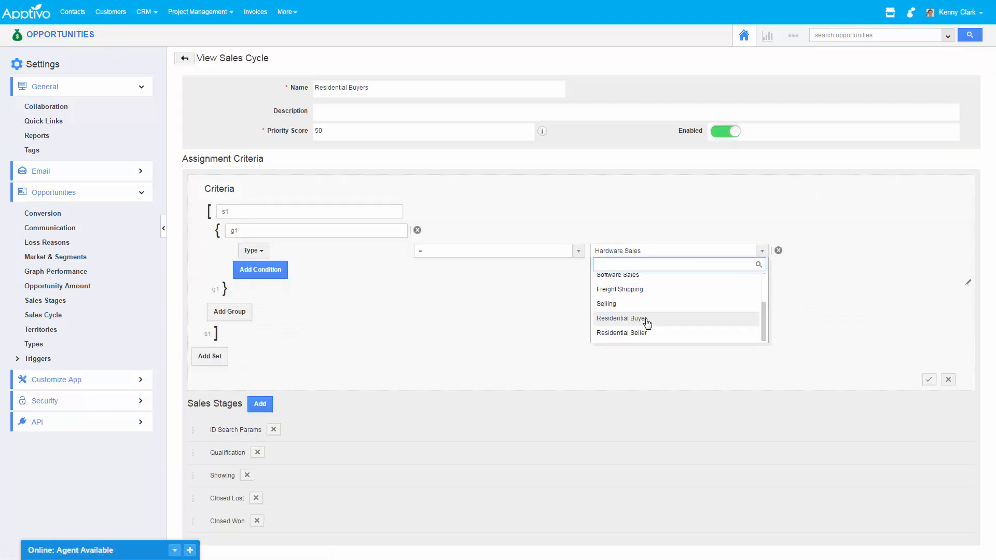
click(645, 319)
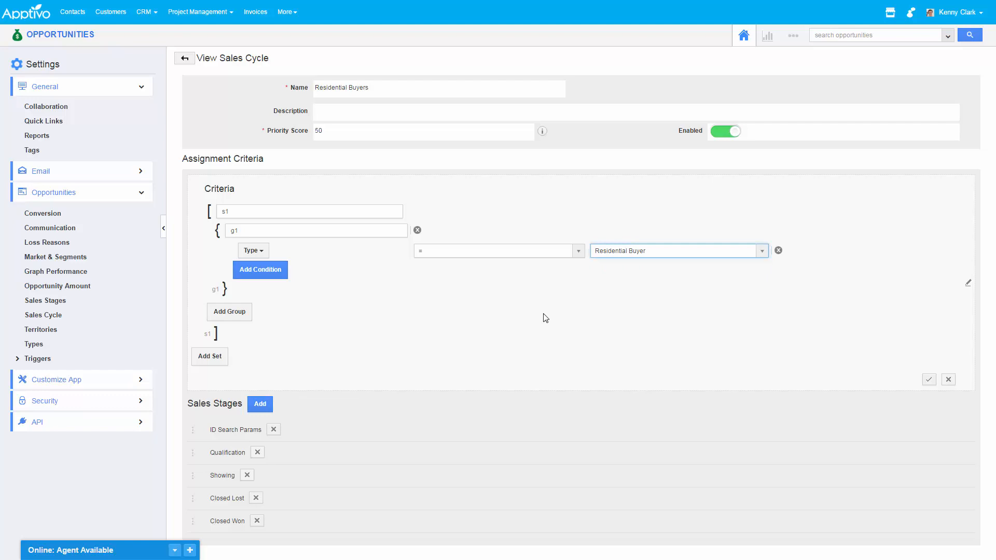
click(928, 379)
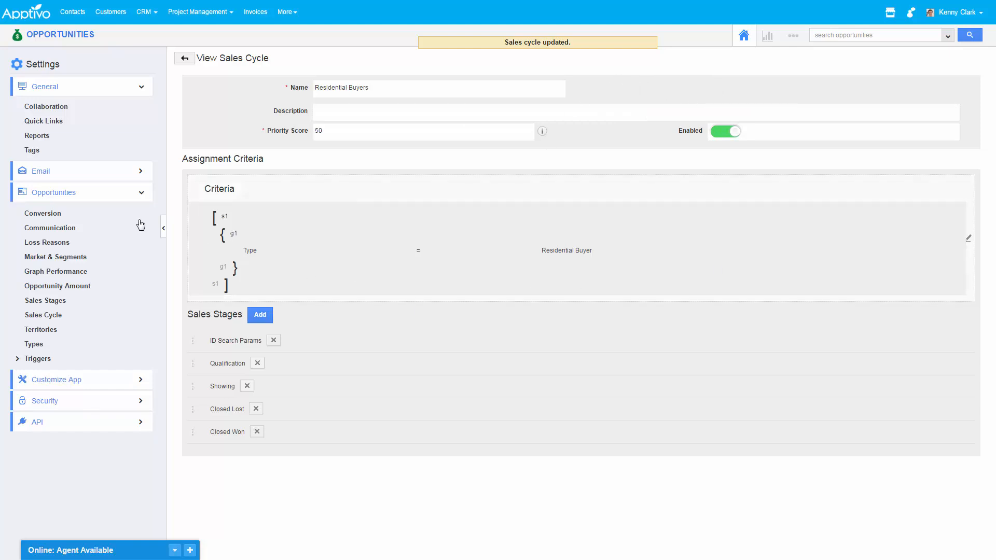
click(52, 315)
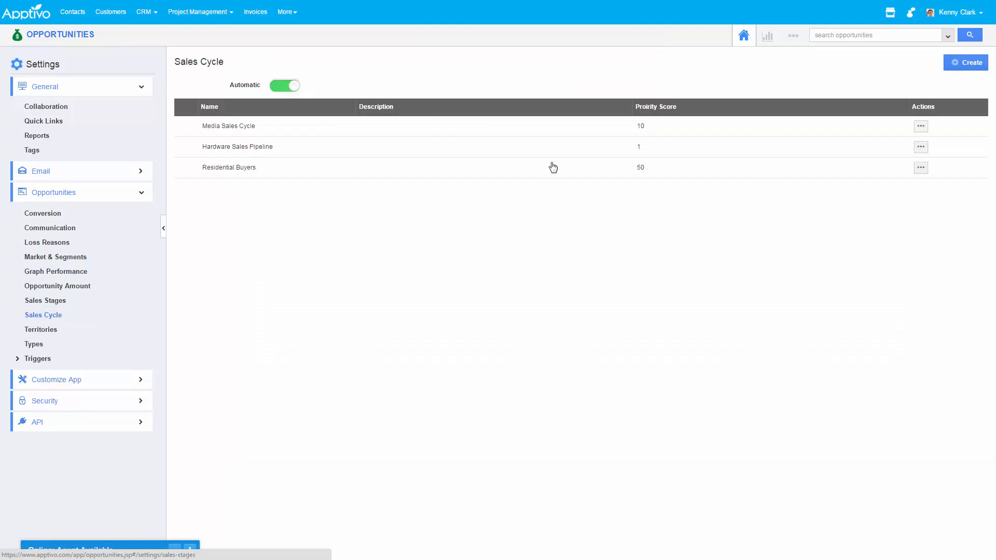
Start a new sales cycle named "Residential Seller" with a priority score of 50.
click(966, 63)
click(410, 79)
text(Residential Seller)
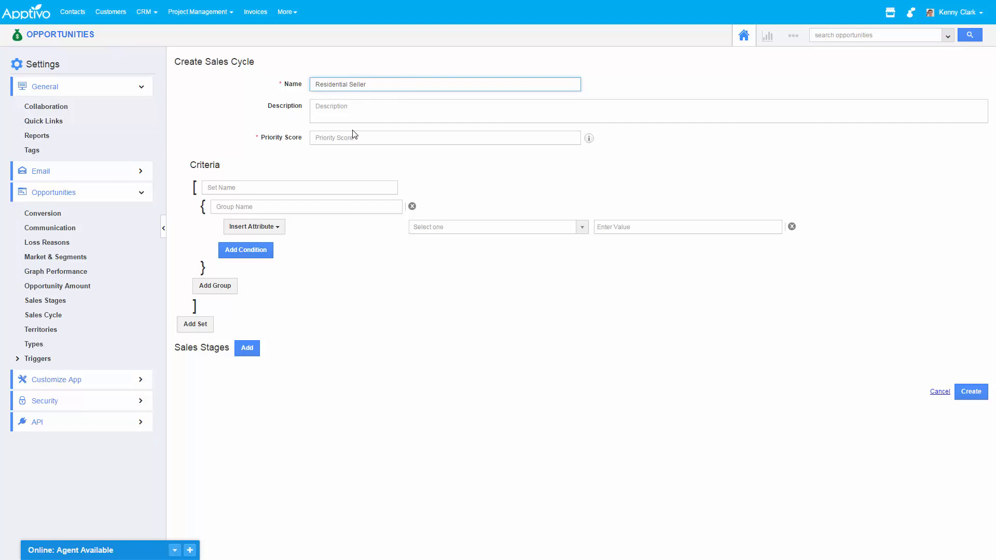
click(365, 138)
text(50)
Name the criteria set s1 and its group g1, and add the condition Type = Residential Seller.
click(256, 188)
text(s1)
click(259, 211)
text(g1)
click(273, 231)
mouse_move(265, 276)
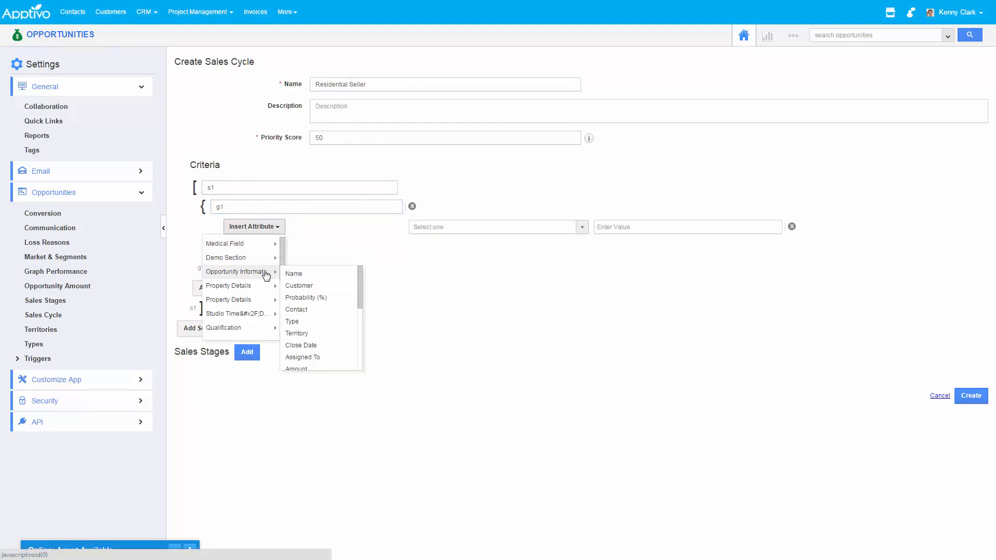
click(304, 321)
click(477, 232)
click(487, 255)
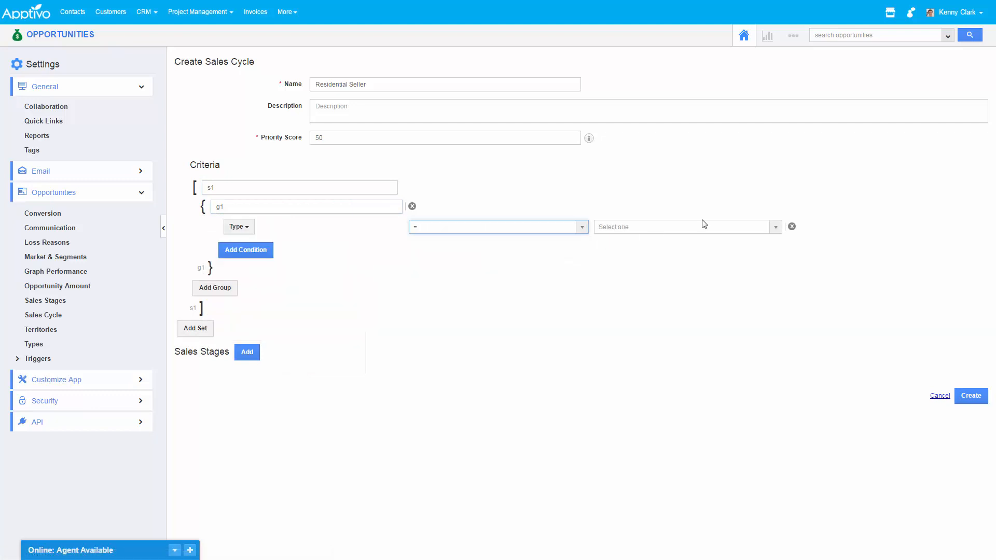
click(690, 228)
scroll(649, 299, down, 1)
click(647, 311)
Add the sales stages Qualification, Inspect Unit, Showing, Closed Won and Closed Lost to the new cycle.
click(254, 353)
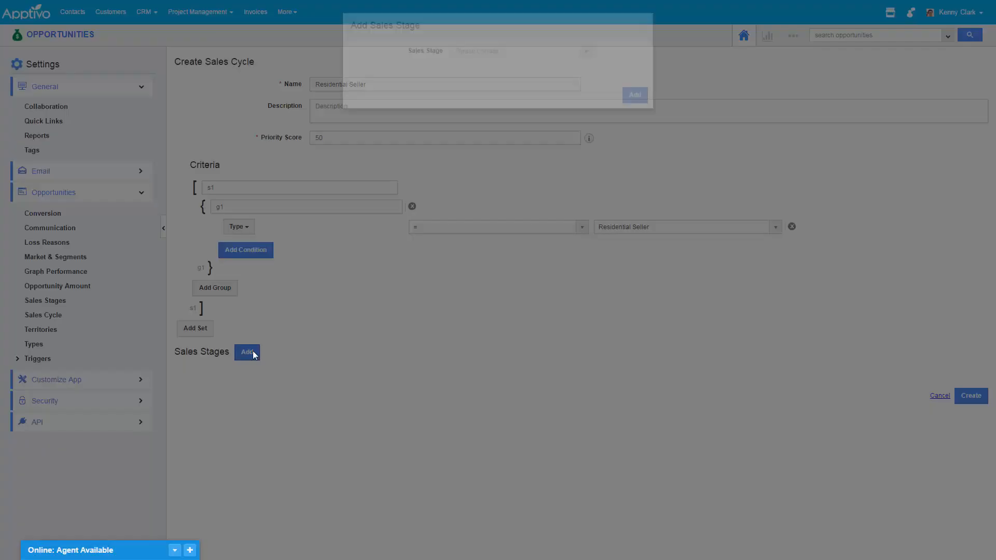
click(468, 74)
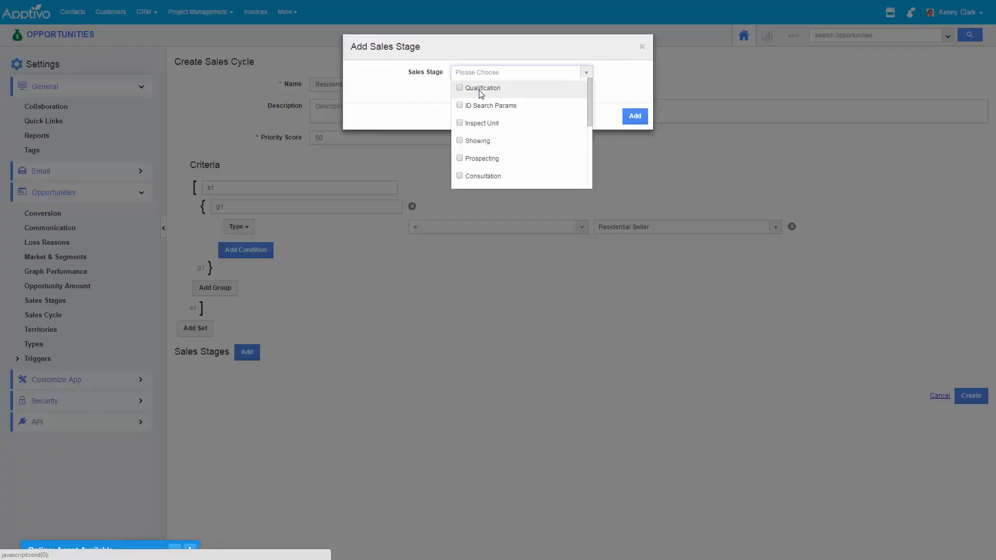
click(482, 91)
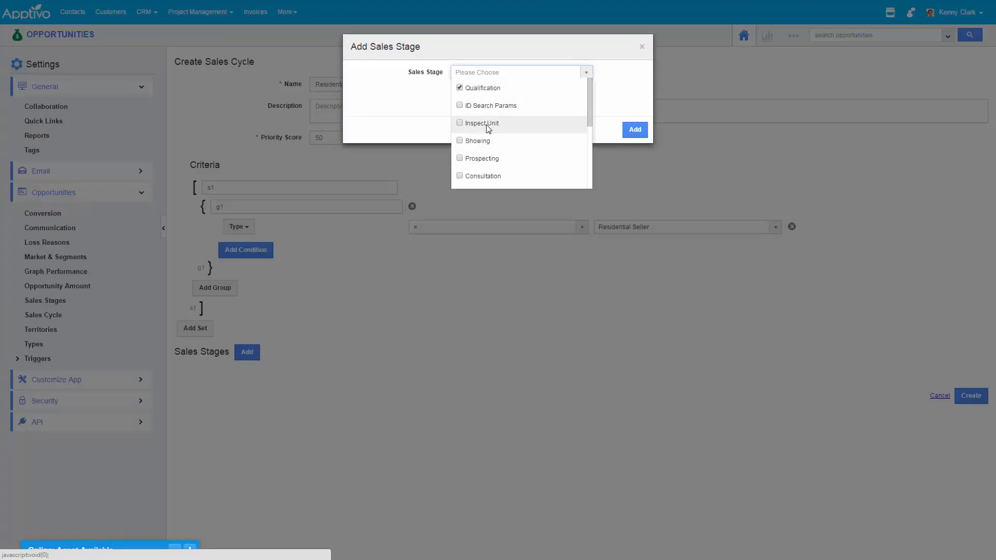
click(486, 125)
click(480, 144)
scroll(486, 171, down, 5)
click(482, 160)
click(481, 179)
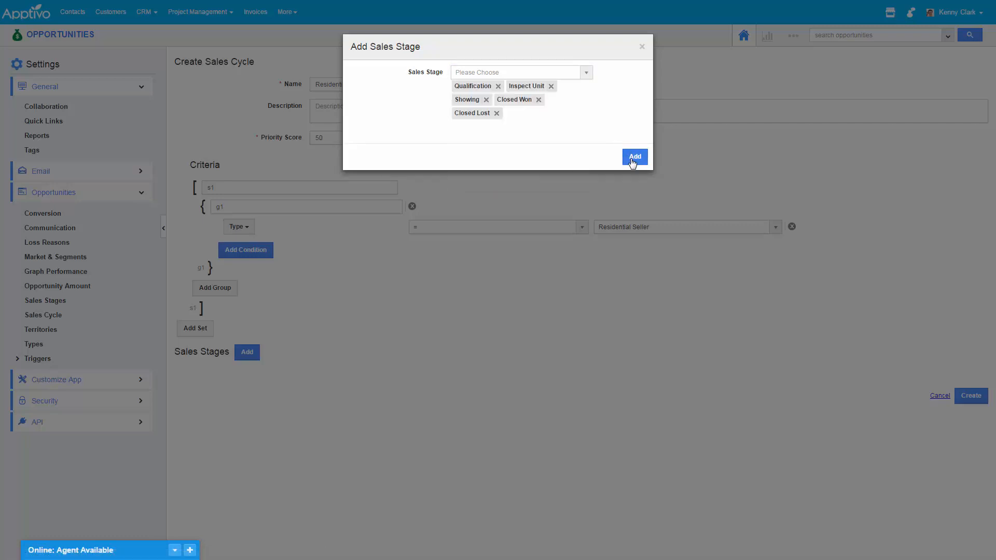
click(634, 157)
Set the Residential Seller cycle's priority score to 51 and create the cycle.
click(965, 511)
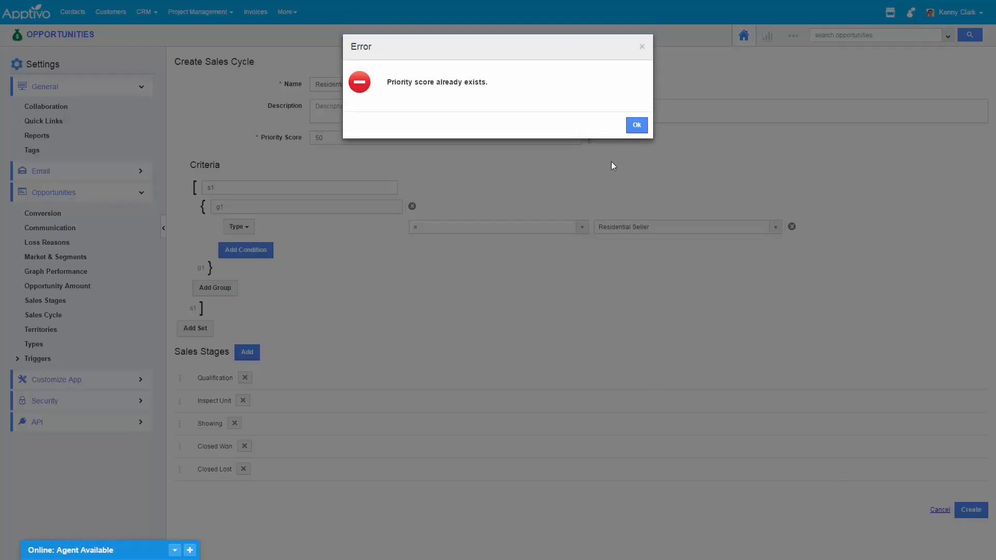
click(636, 124)
click(395, 144)
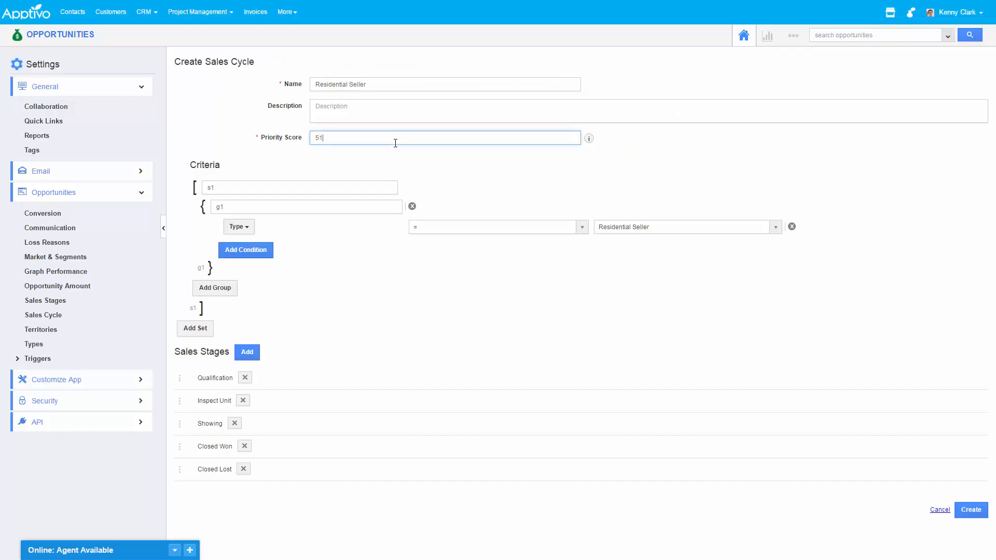
click(971, 510)
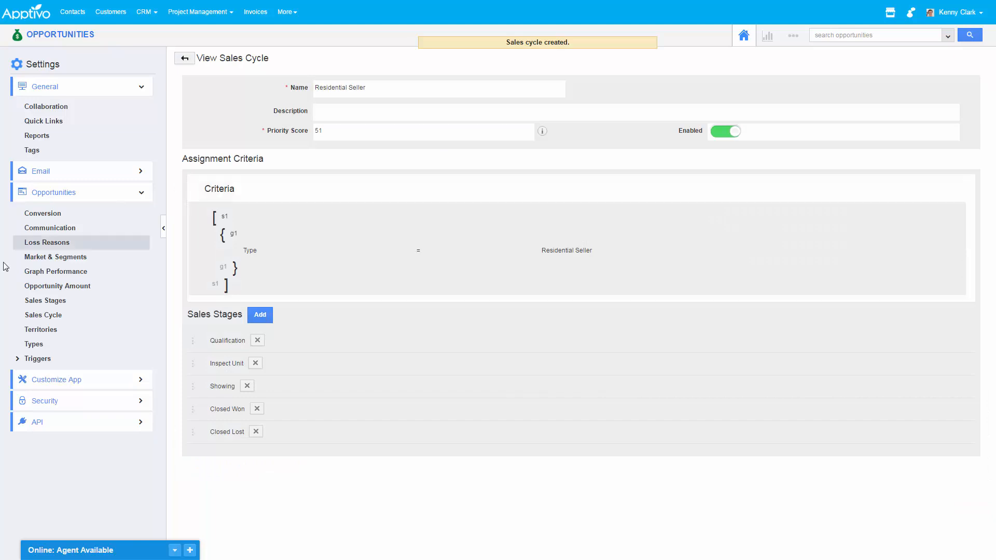
Review the list of sales cycles and the list of opportunity types.
click(43, 315)
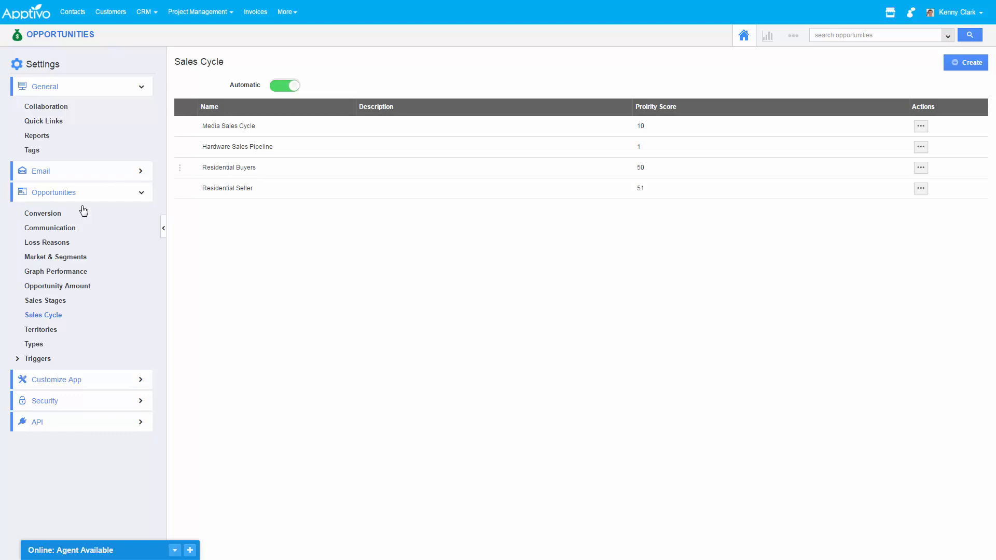
click(33, 344)
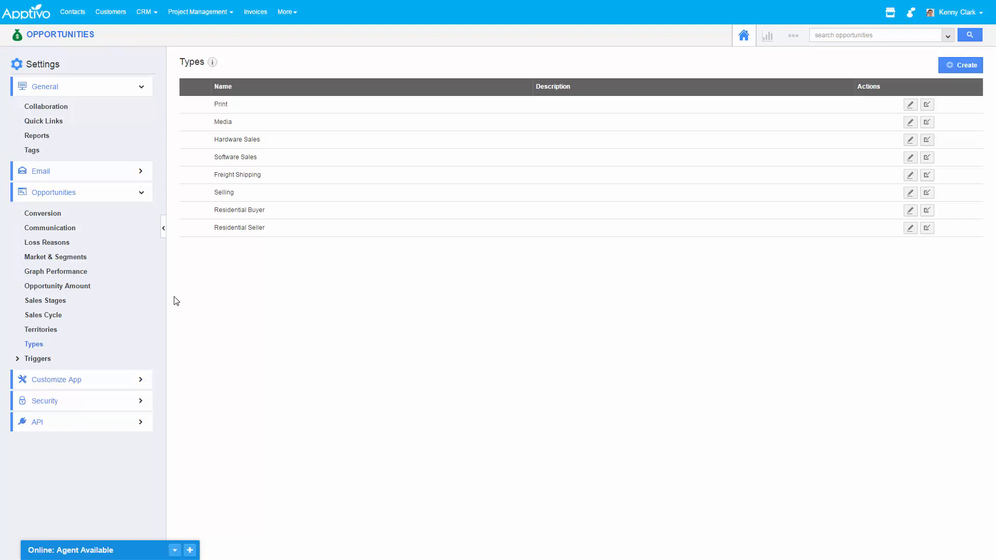
click(46, 316)
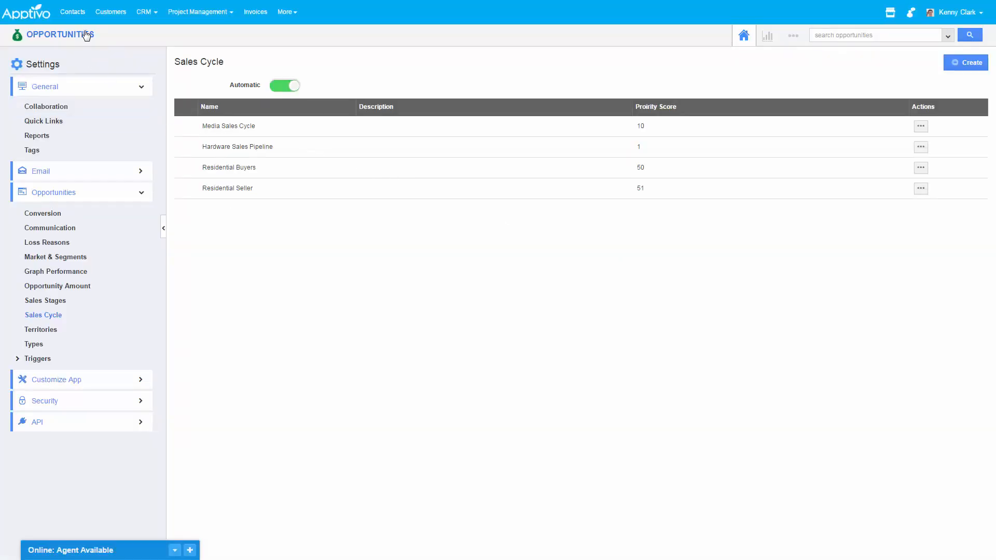
Open a new opportunity form and look through the choices offered for its Type.
click(86, 35)
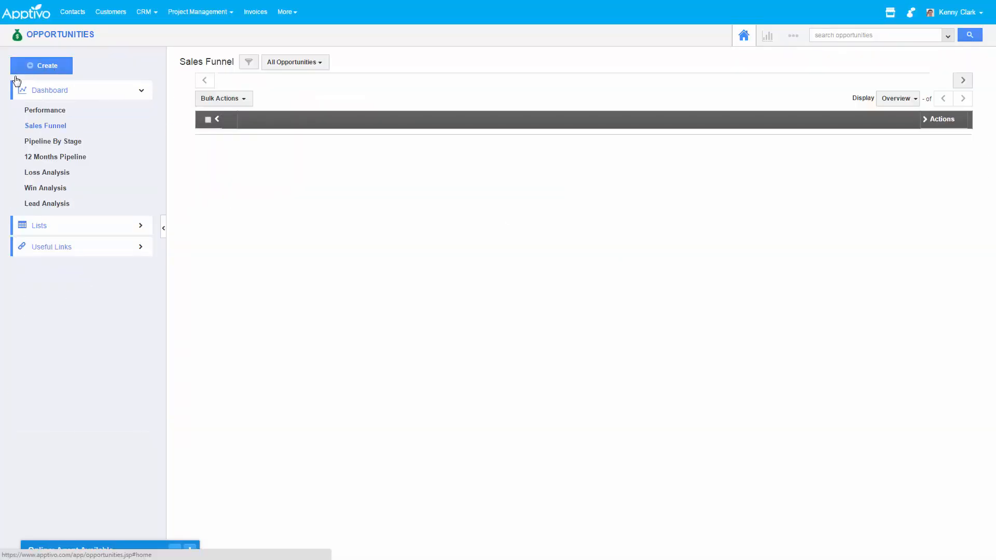
click(20, 72)
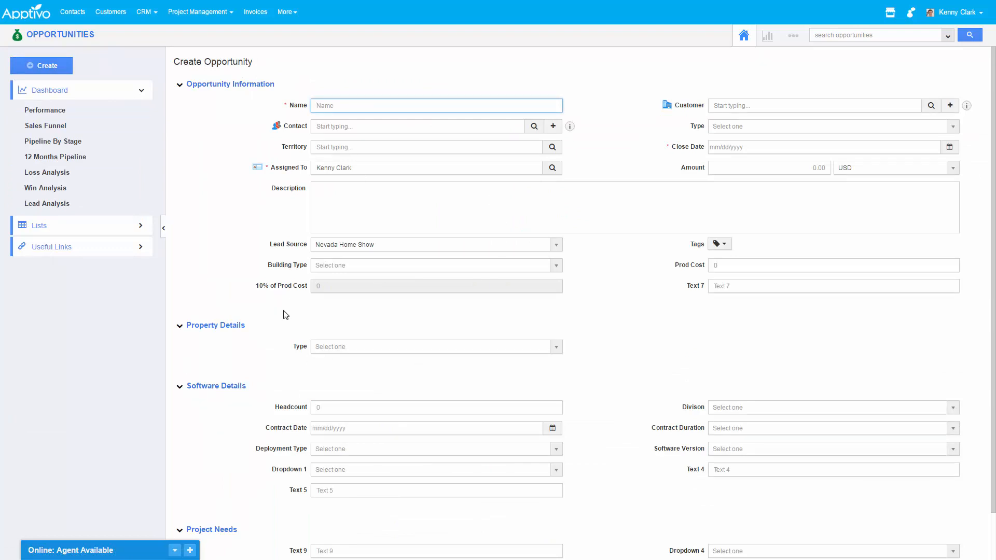
drag(687, 285, 706, 287)
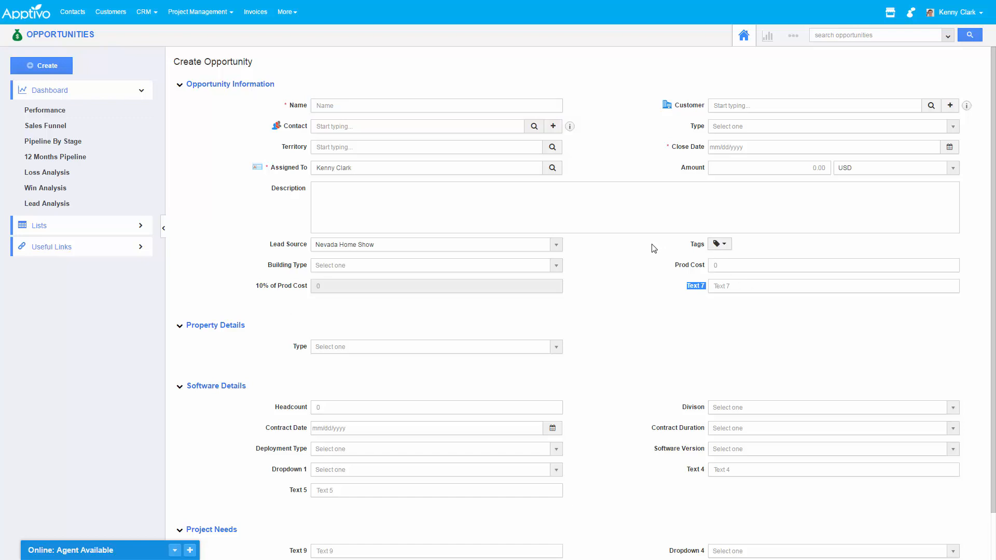
click(735, 128)
scroll(783, 181, down, 3)
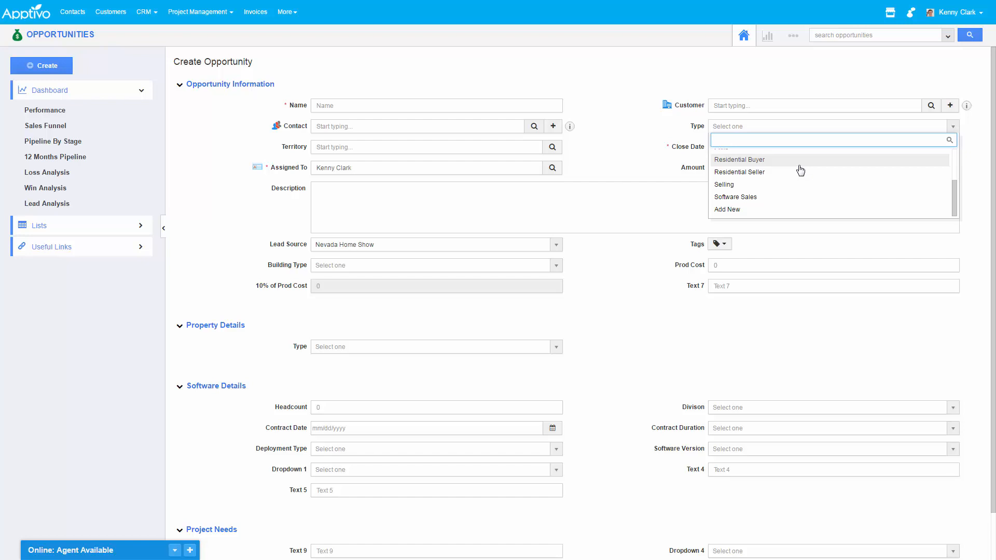
click(609, 108)
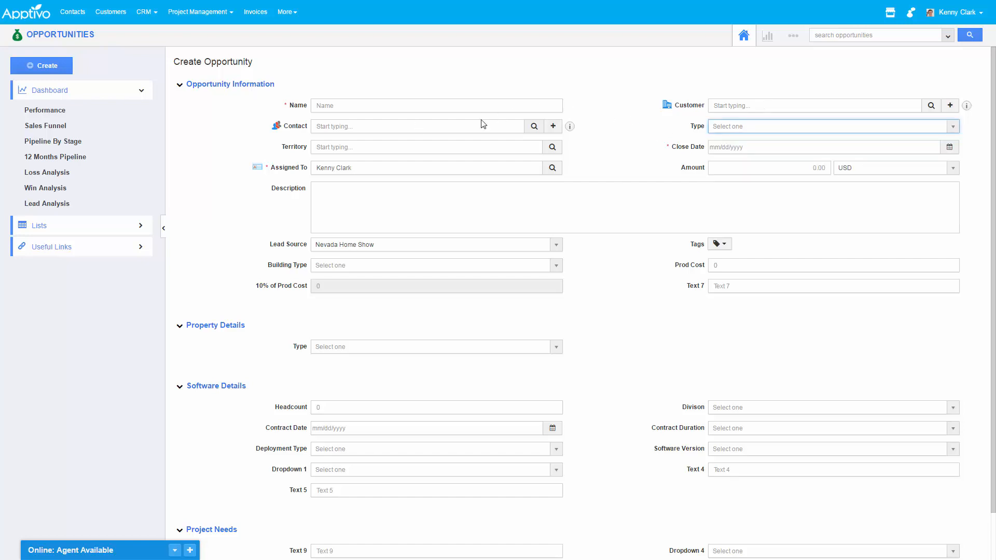
Set the new opportunity's Type to Residential Buyer and switch it to Residential Seller.
click(747, 127)
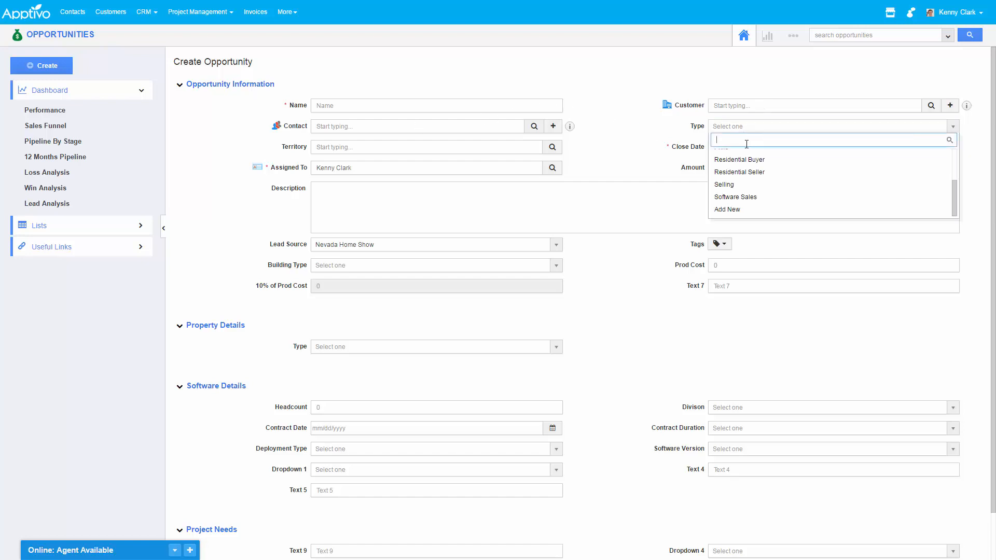
click(761, 159)
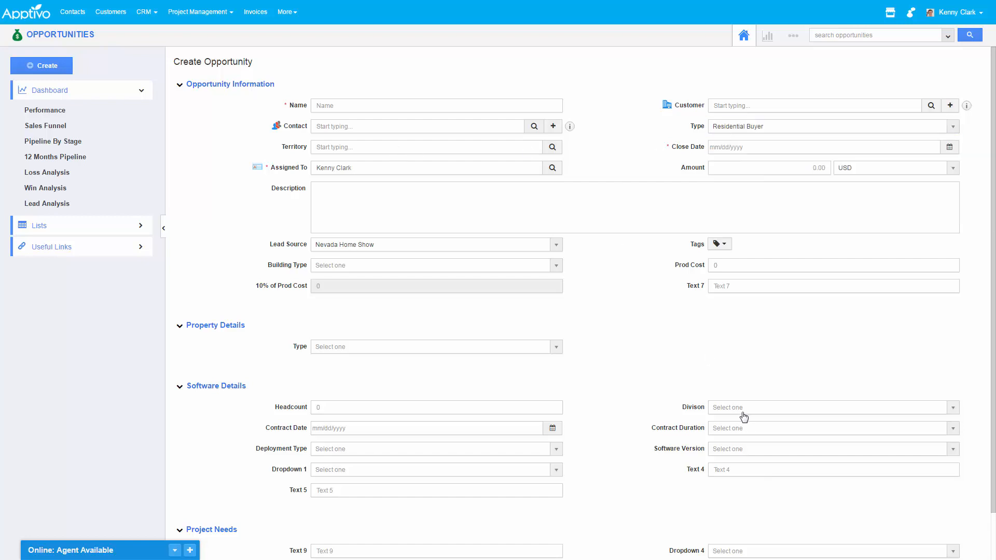
click(721, 127)
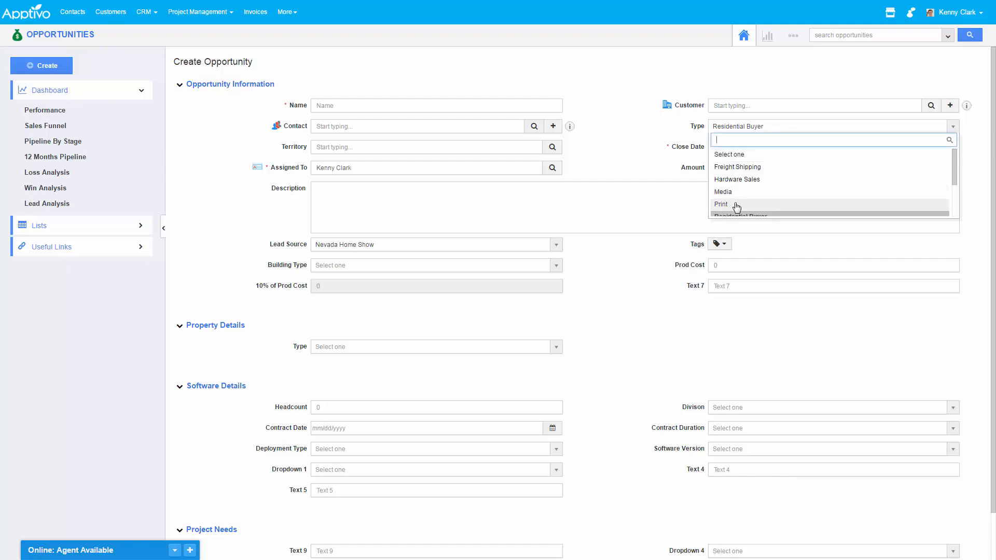
click(739, 181)
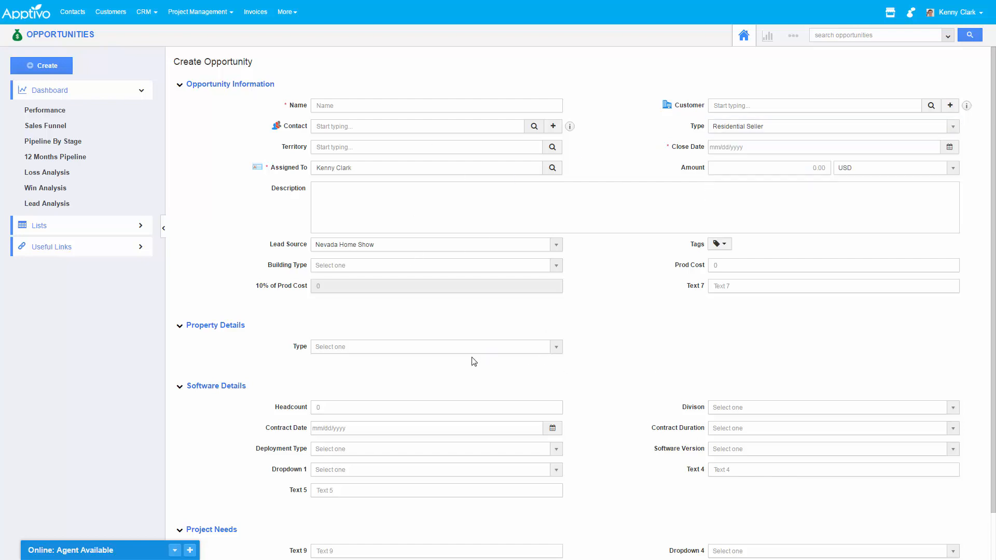
View the options of the Type field under Property Details without choosing one.
click(319, 346)
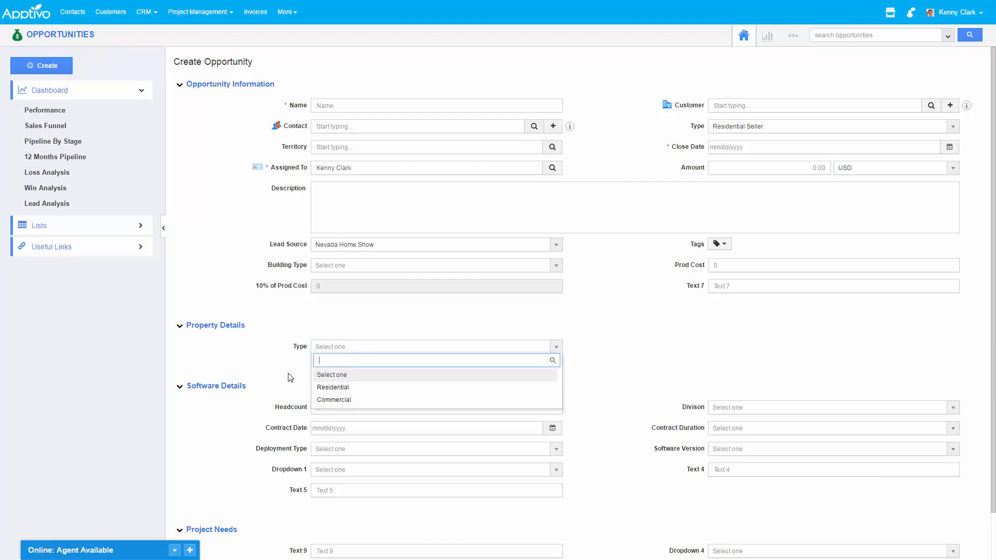
click(348, 347)
click(349, 346)
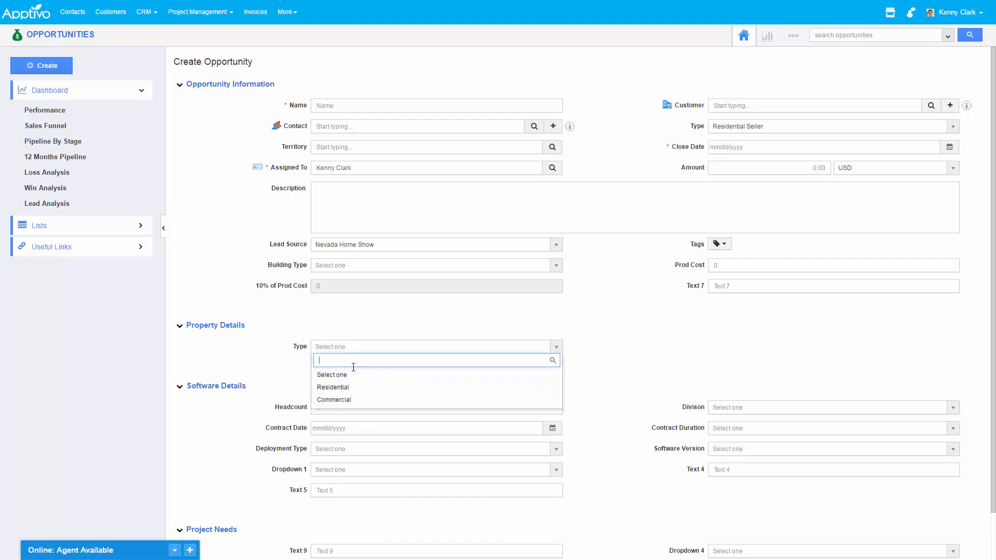
click(722, 347)
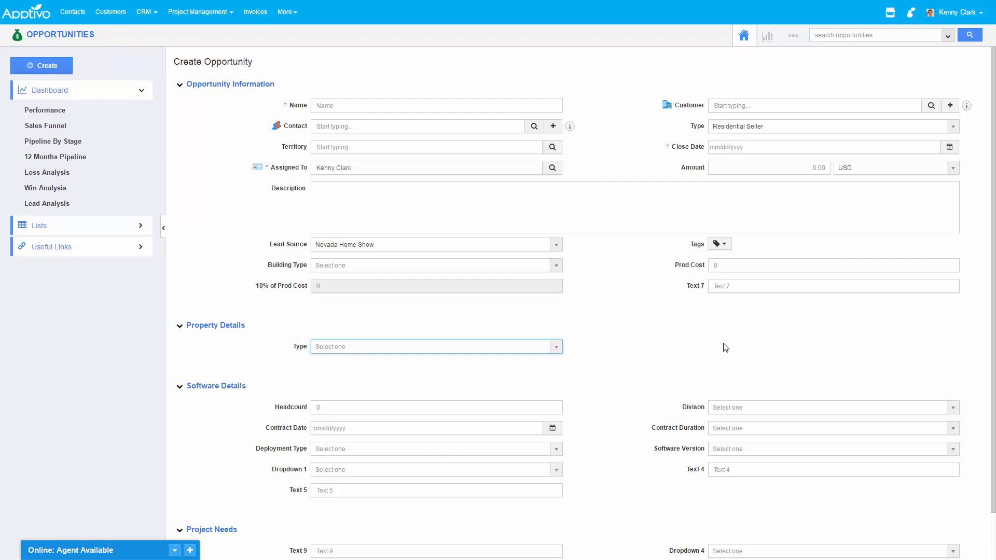
Open the Master Layout in the Opportunities settings and inspect the properties of the Opportunity Information Type dropdown.
click(793, 35)
click(774, 67)
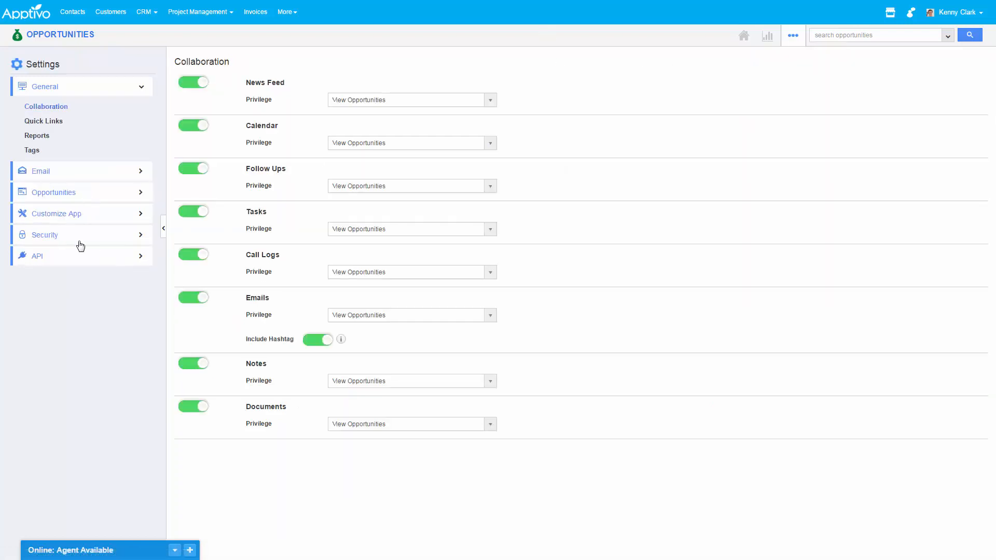
click(78, 213)
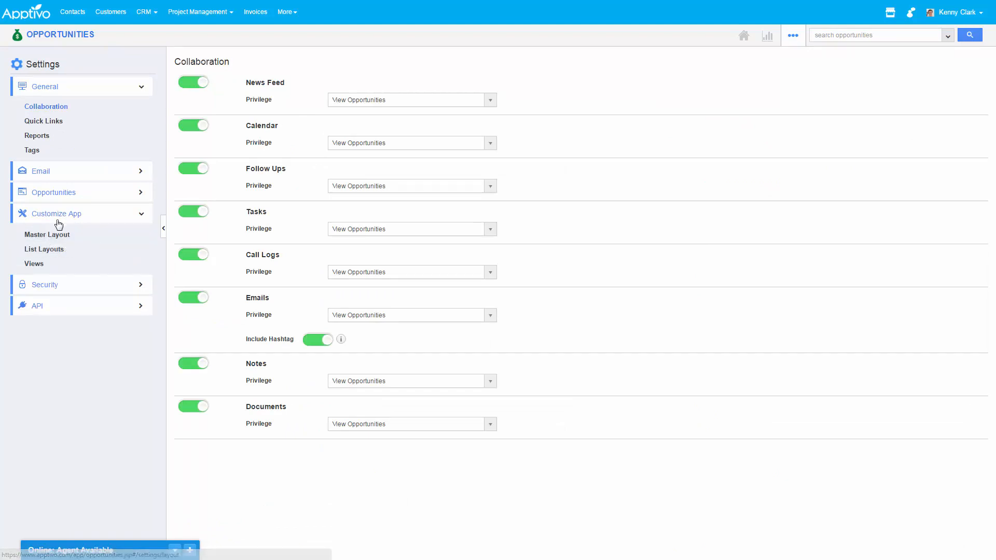
click(52, 235)
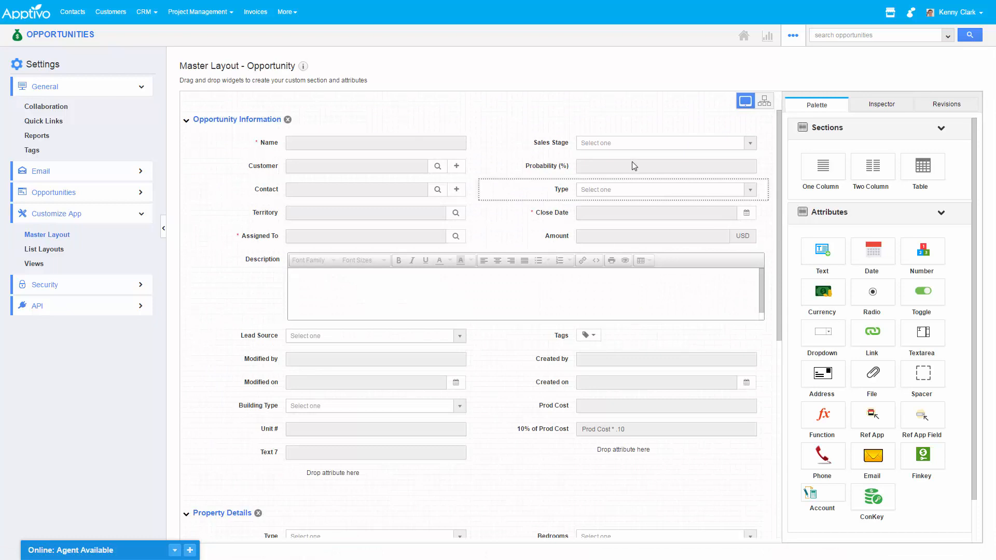
click(553, 186)
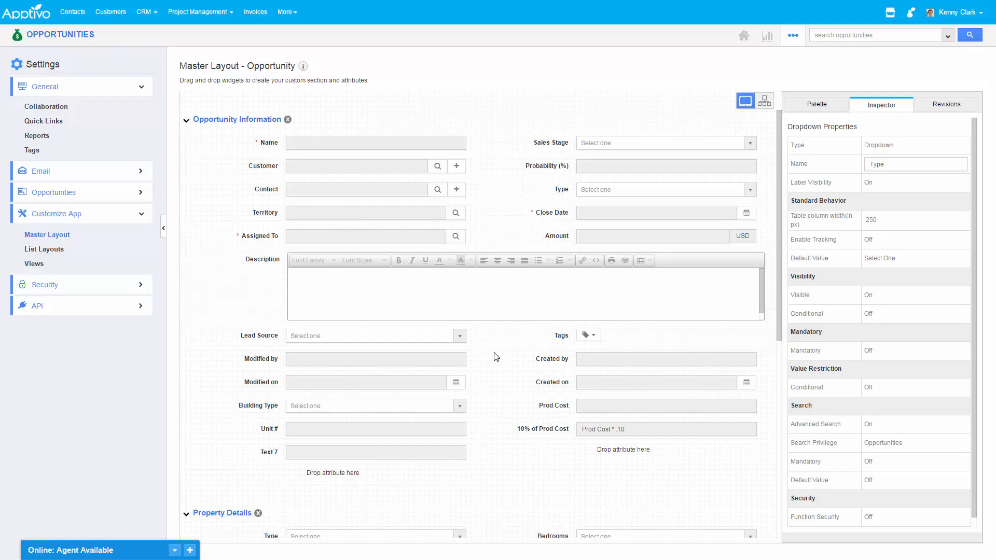
Examine the Bedrooms dropdown's visibility conditions and values under Property Details, and return to the attribute palette.
scroll(493, 356, down, 5)
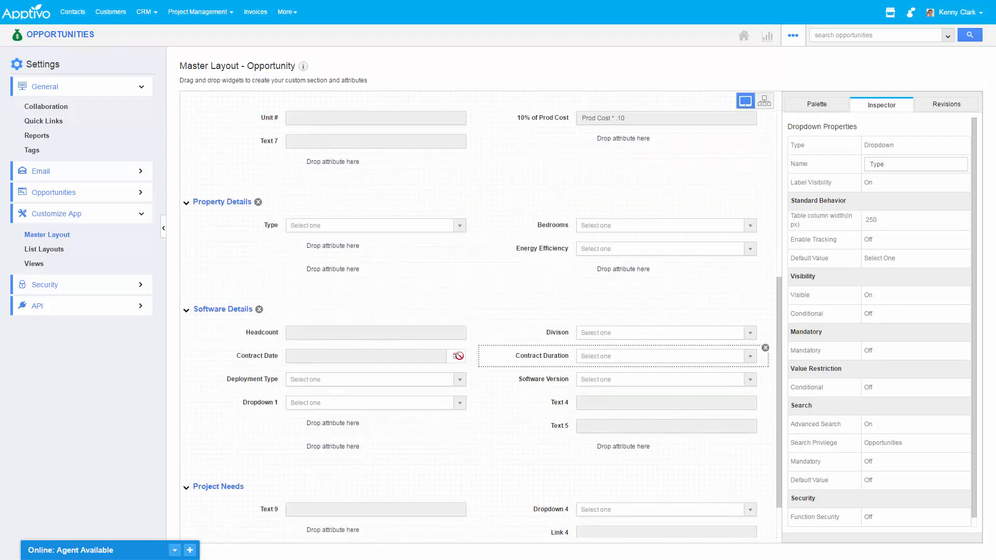
click(559, 224)
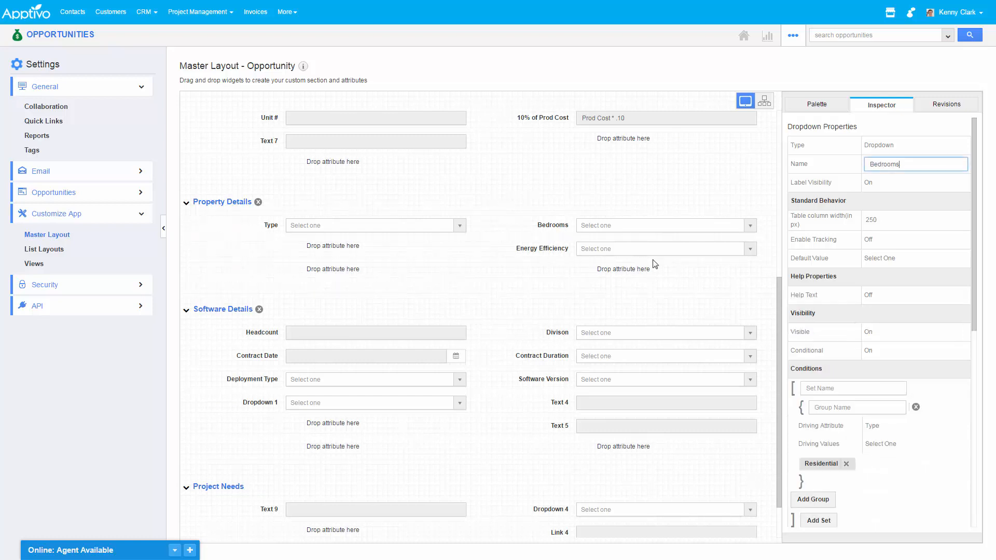
scroll(869, 423, down, 7)
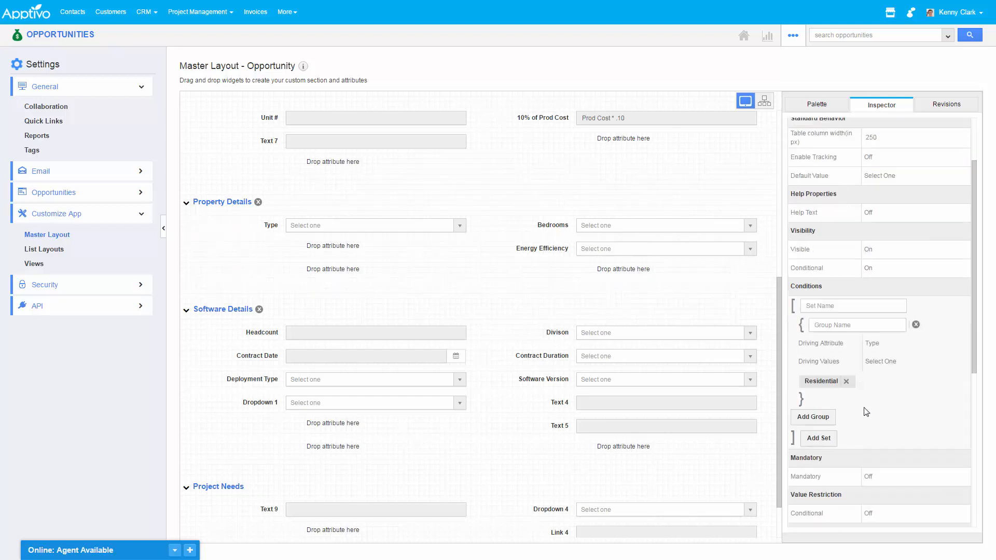
click(870, 312)
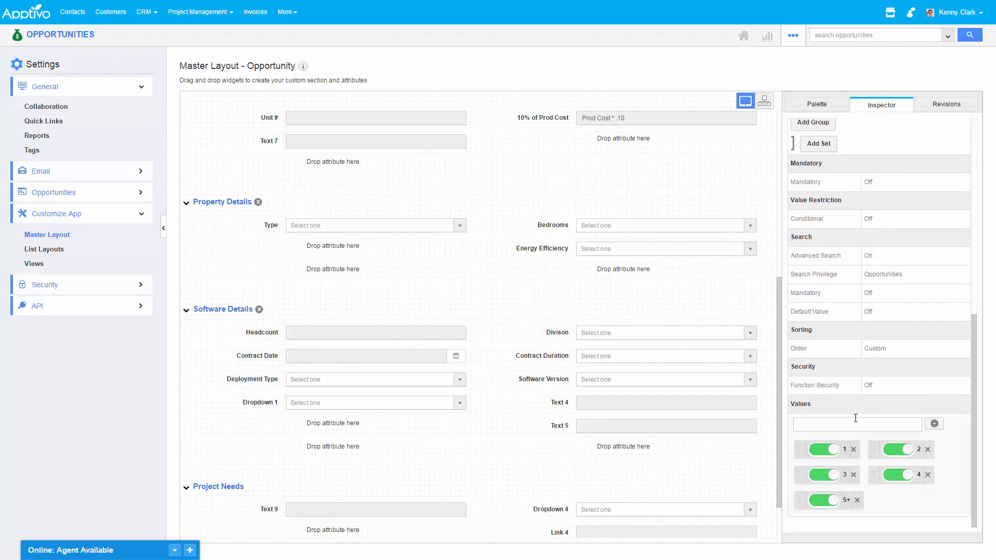
scroll(877, 394, up, 8)
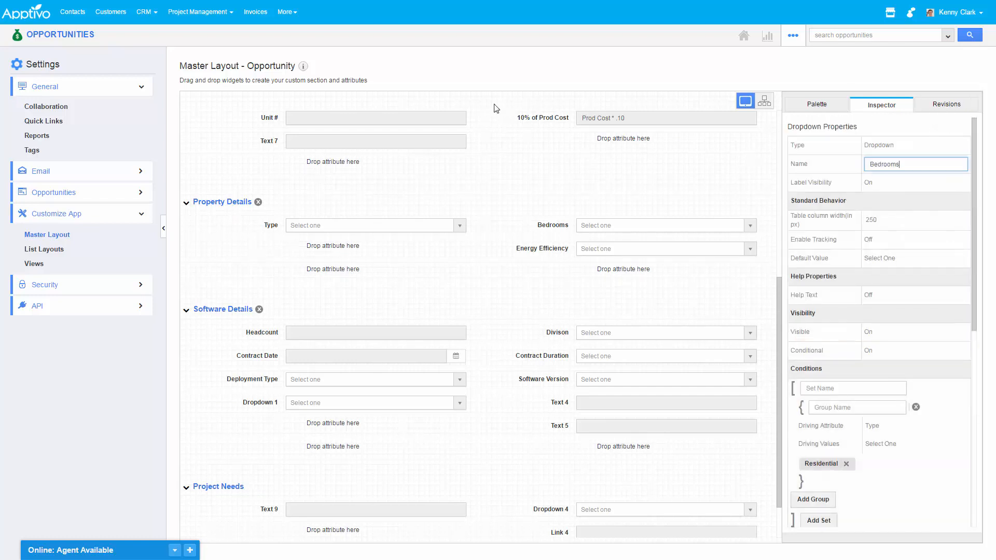
click(829, 109)
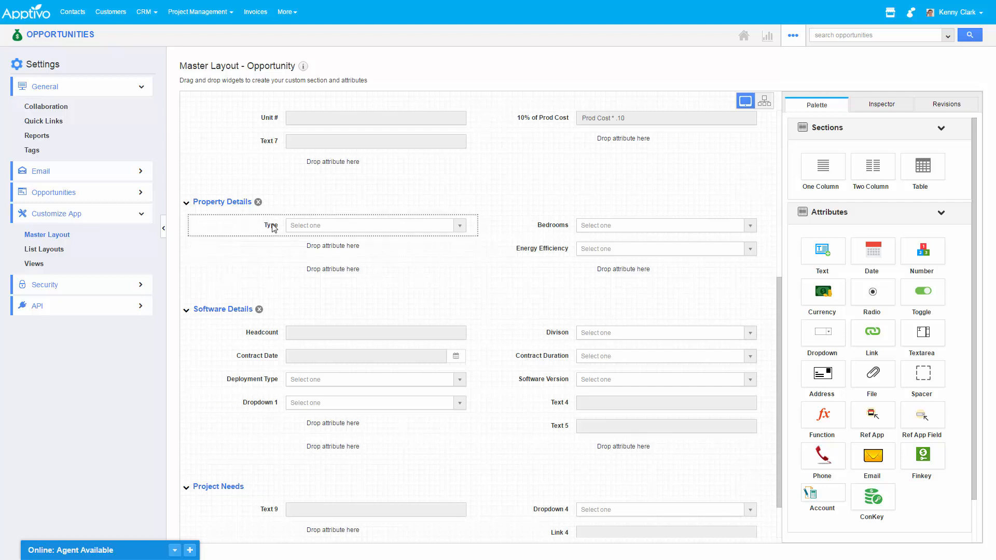
Try to rename the Type dropdown under Property Details as Property.
click(199, 218)
click(900, 165)
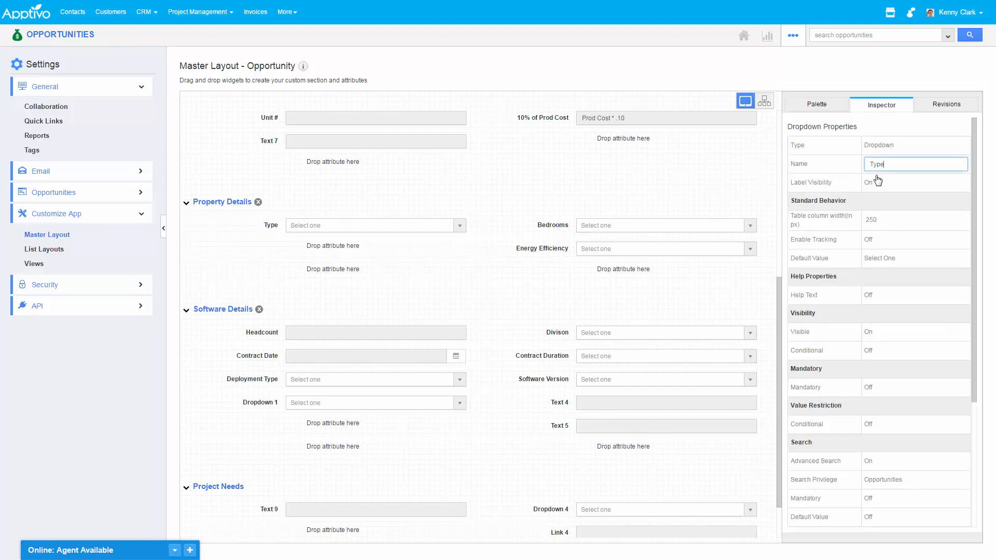
text(Property)
key(shift+Home)
key(BackSpace)
click(901, 208)
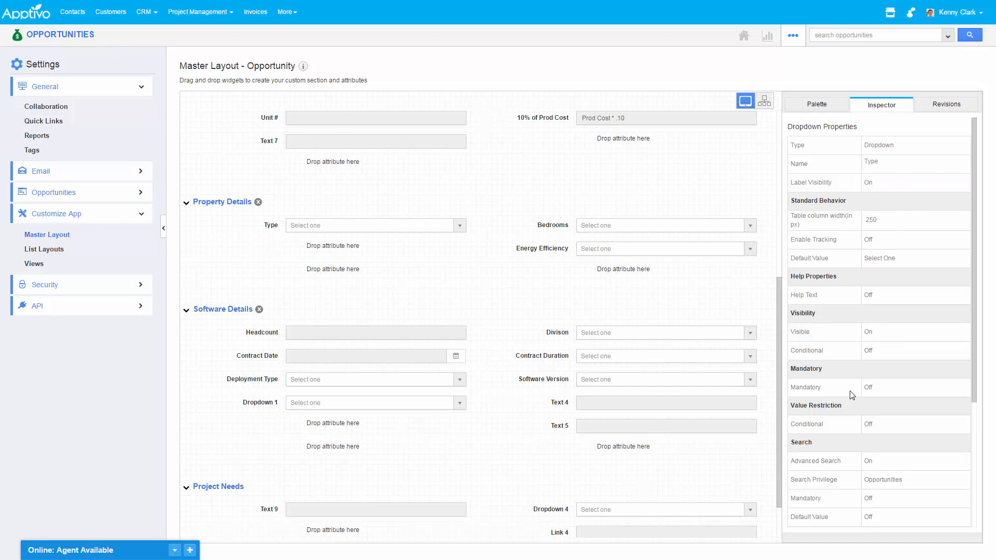
Examine the Type dropdown's values, followed by the values and visibility conditions of the Bedrooms dropdown under Property Details.
scroll(877, 384, down, 3)
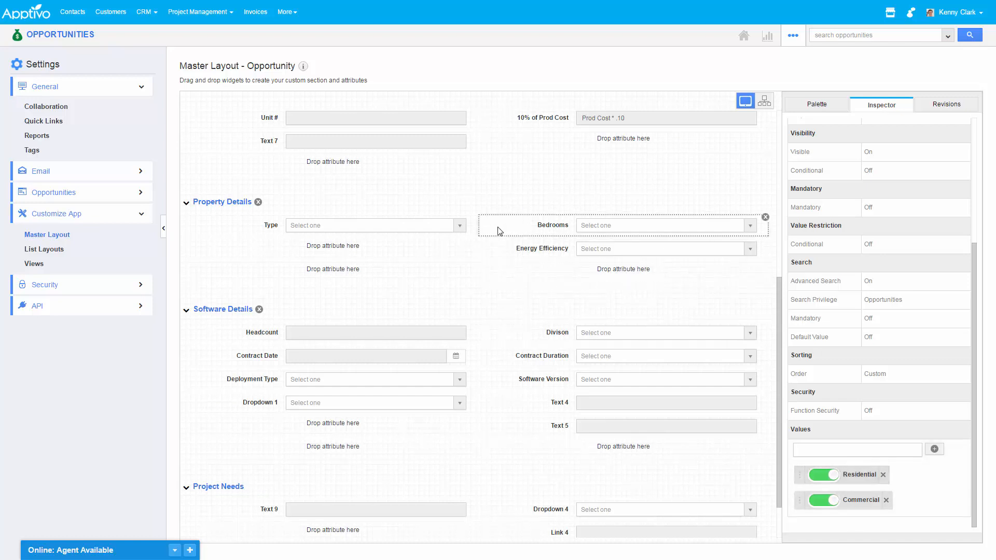
click(558, 228)
scroll(925, 411, down, 10)
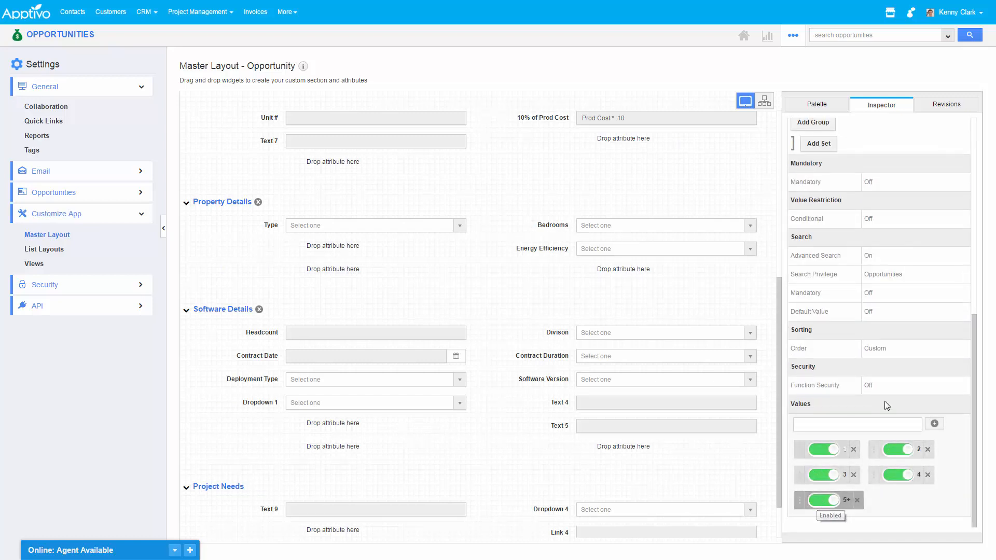
click(917, 351)
scroll(878, 332, up, 5)
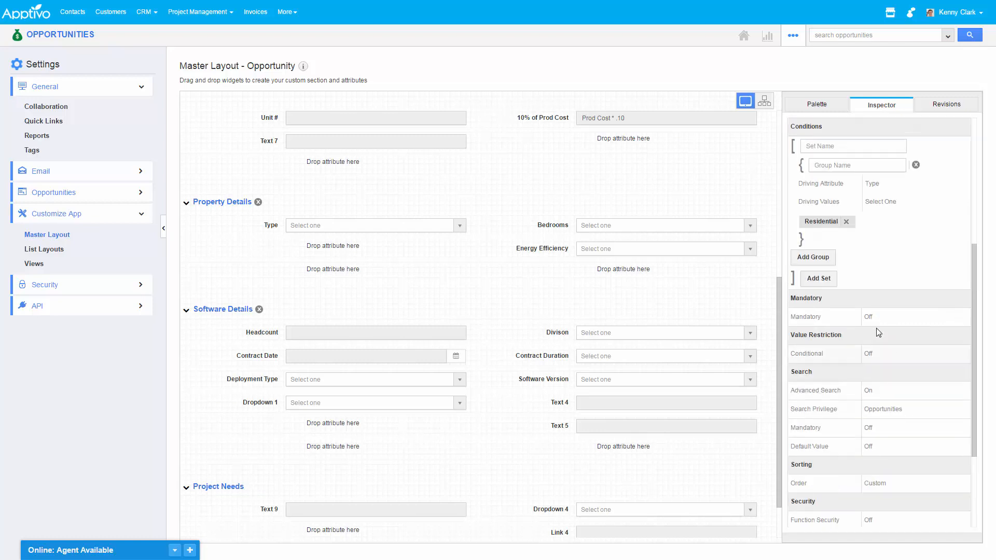
drag(795, 303, 821, 302)
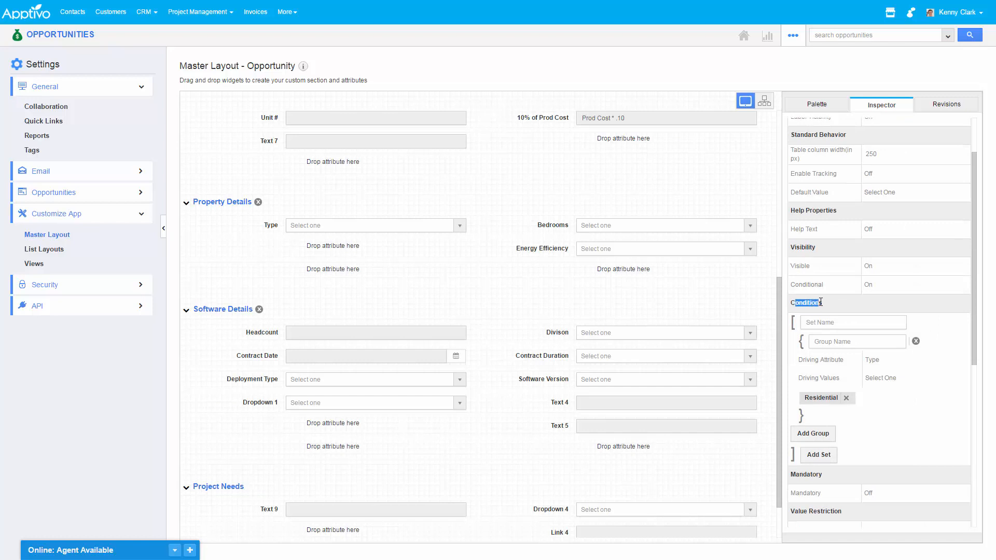
drag(807, 244, 835, 241)
scroll(836, 242, up, 2)
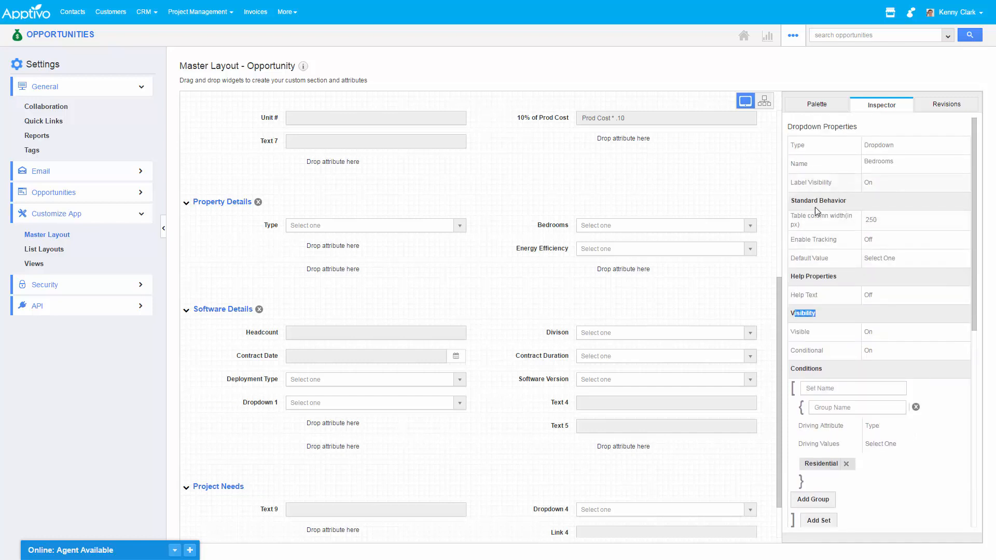
scroll(815, 216, down, 3)
double_click(808, 159)
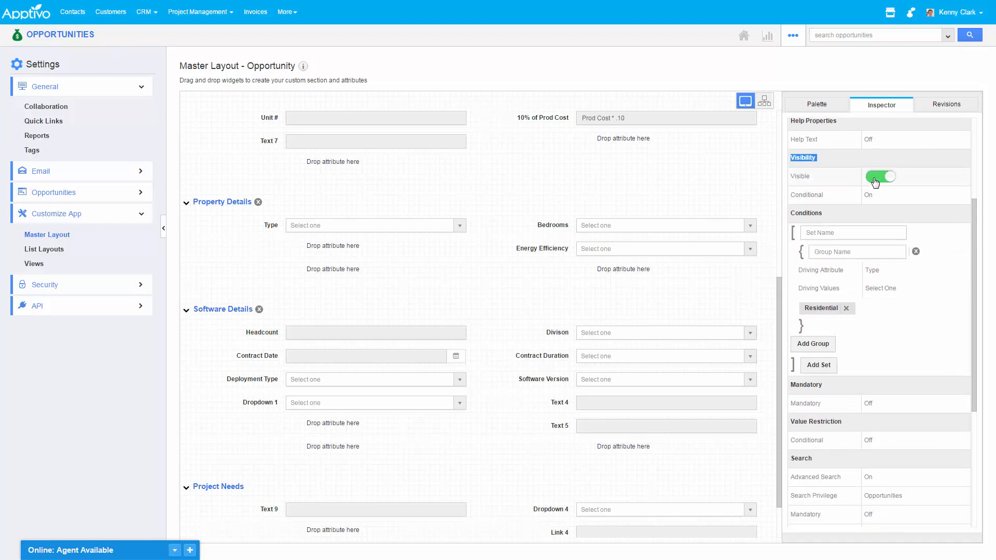
mouse_move(878, 202)
scroll(878, 319, down, 1)
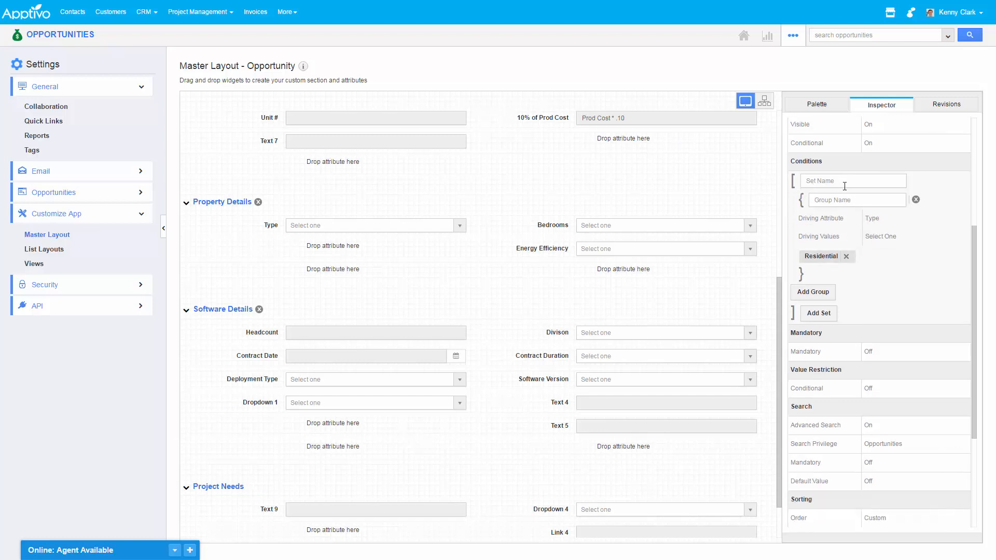
Inspect the driving attribute and available driving values in the Bedrooms visibility condition without choosing one.
drag(802, 220, 831, 220)
mouse_move(883, 223)
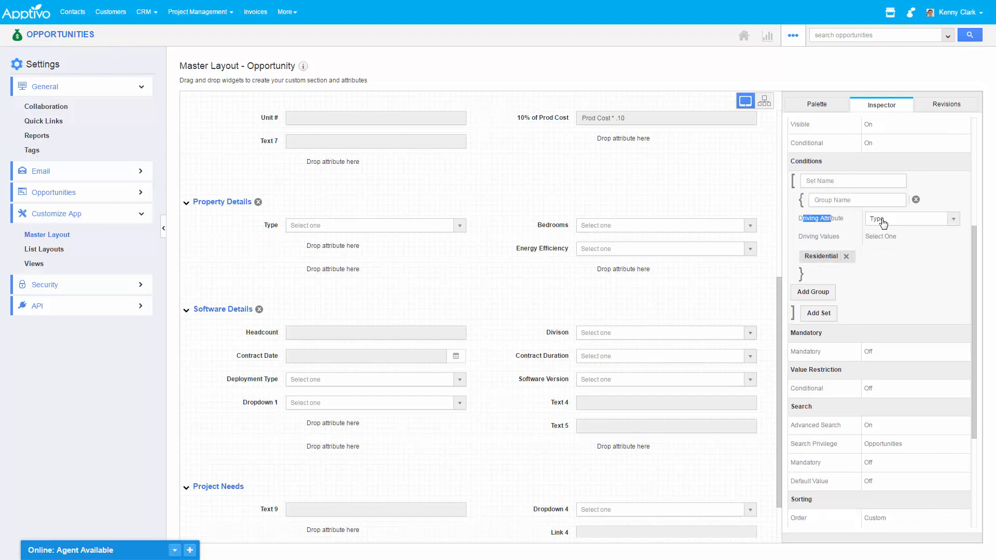
click(827, 217)
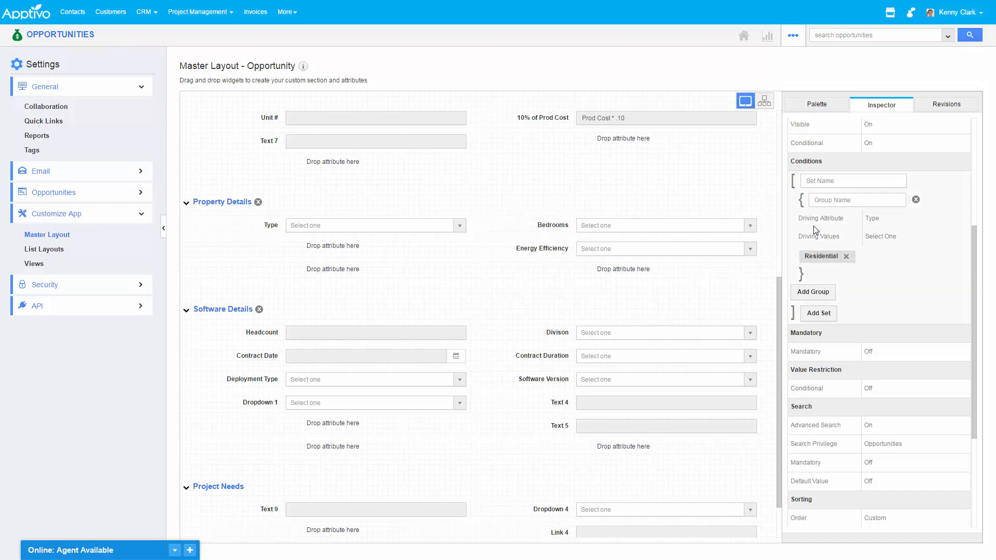
click(891, 237)
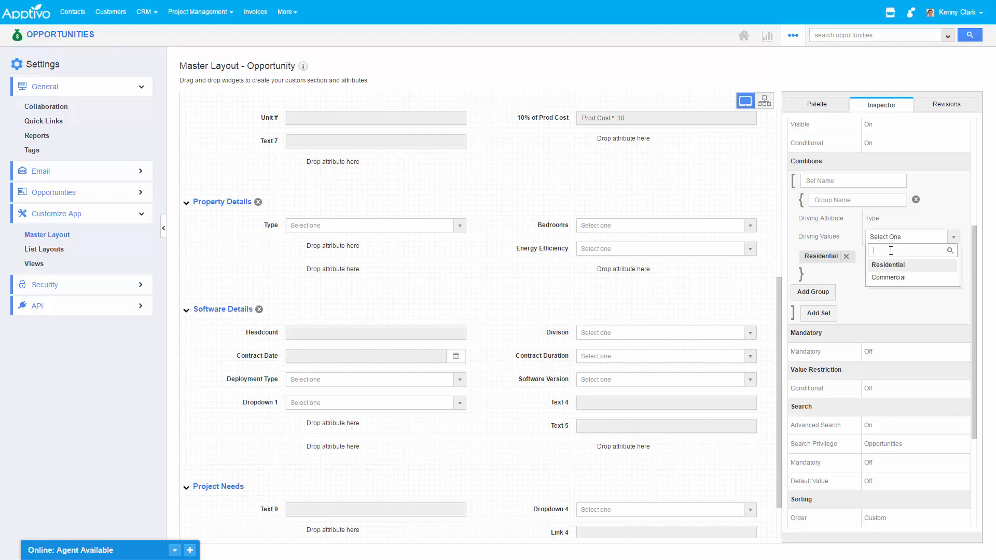
click(836, 278)
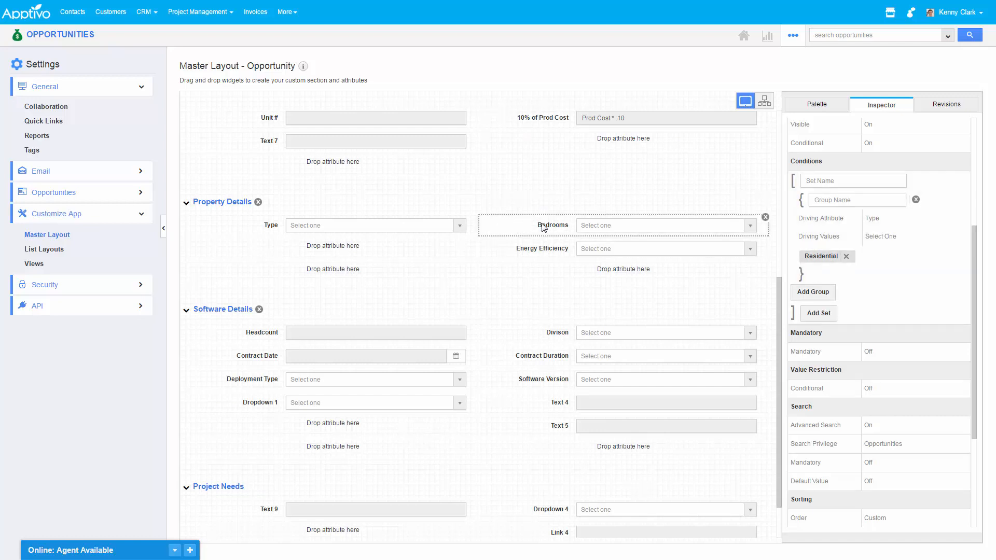
Replace the Bedrooms condition's driving value with Commercial and switch it back to Residential.
click(847, 256)
click(897, 241)
click(898, 242)
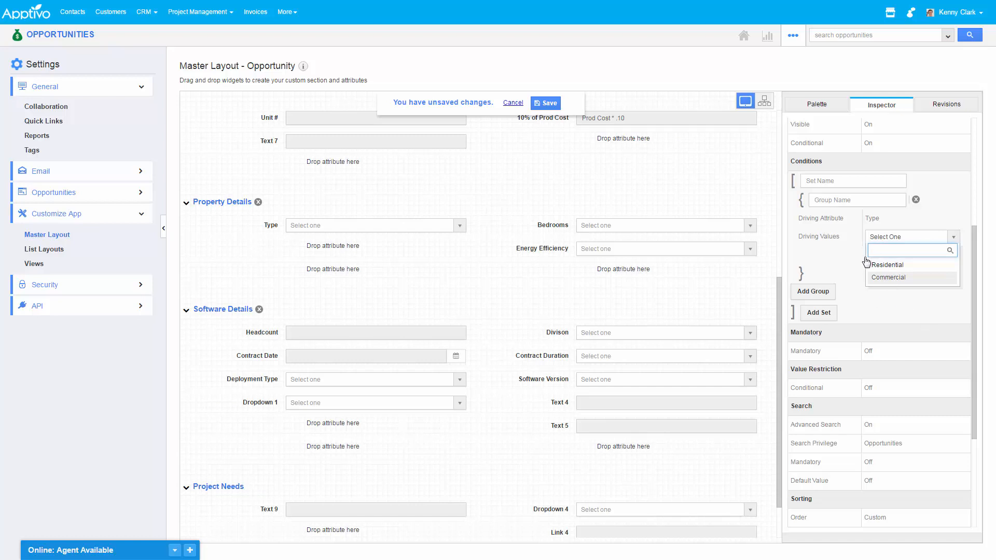
click(888, 277)
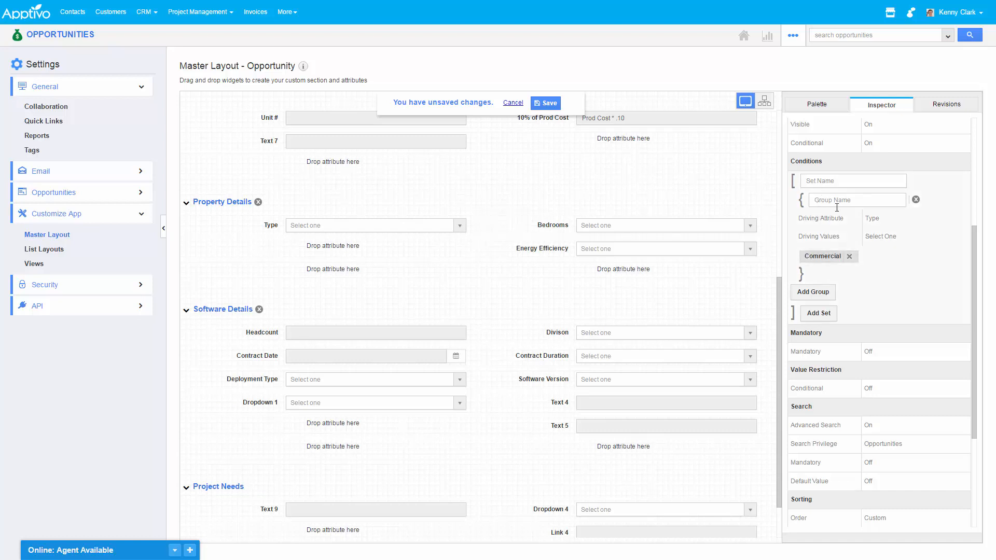
click(883, 240)
click(885, 241)
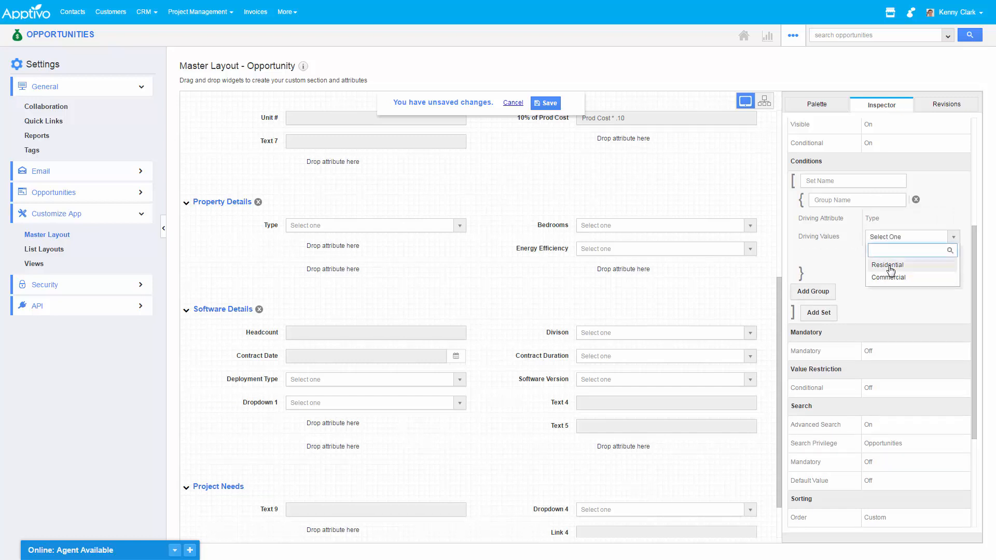
click(887, 265)
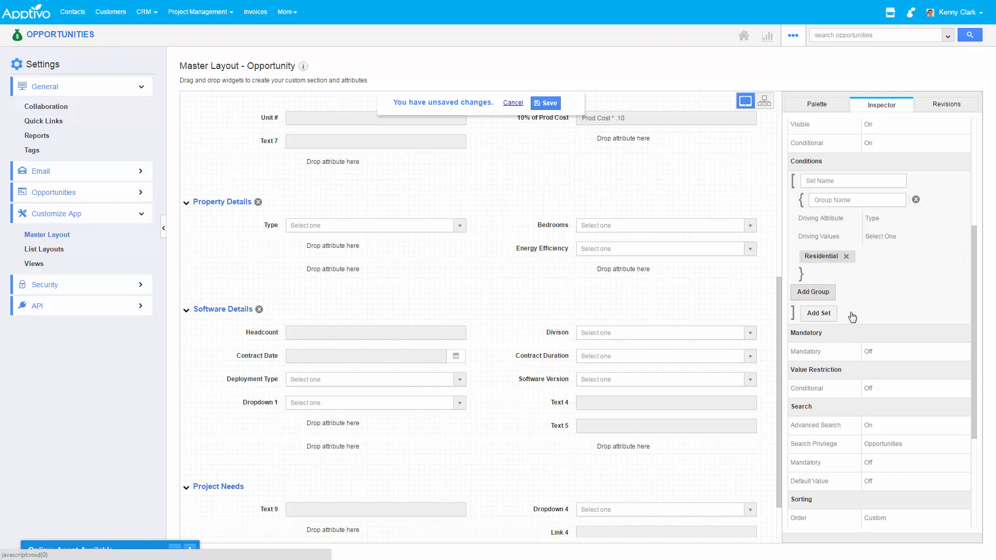
Add a second group to the Bedrooms visibility conditions, joined with And, using the opportunity Type as driving attribute.
click(822, 293)
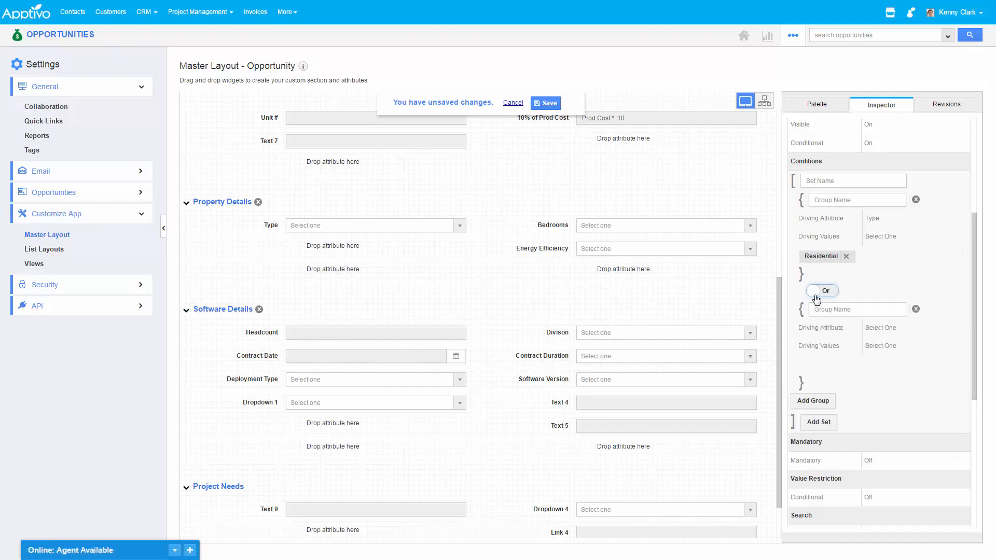
click(825, 291)
click(882, 328)
click(880, 328)
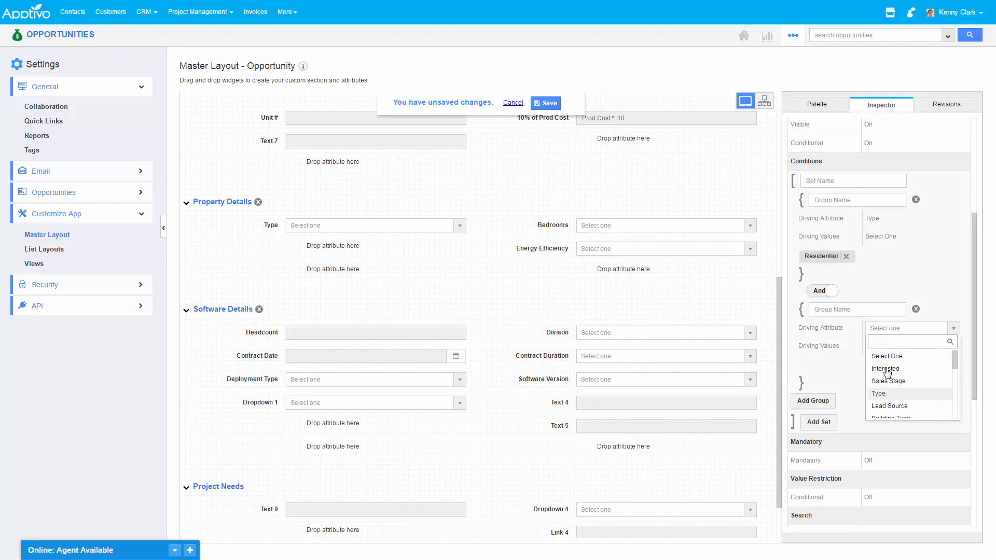
click(882, 394)
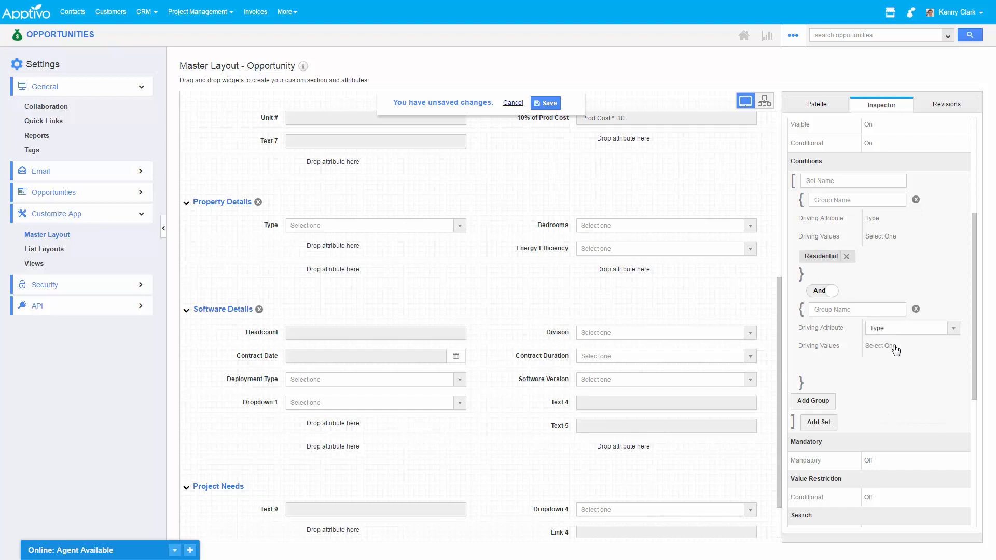
Choose Residential Buyer as the second condition group's driving value and save the master layout.
click(902, 346)
scroll(905, 422, down, 2)
click(903, 415)
click(882, 295)
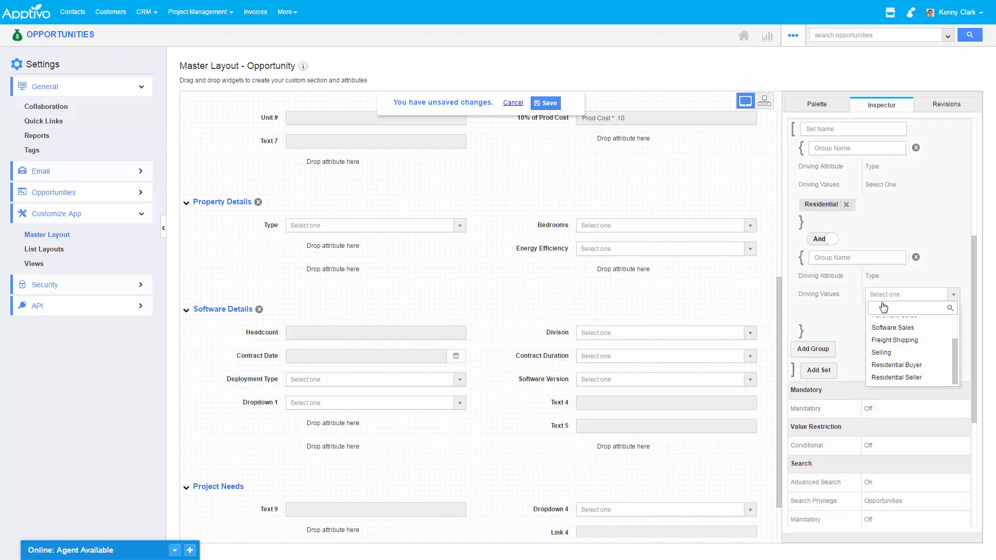
click(881, 366)
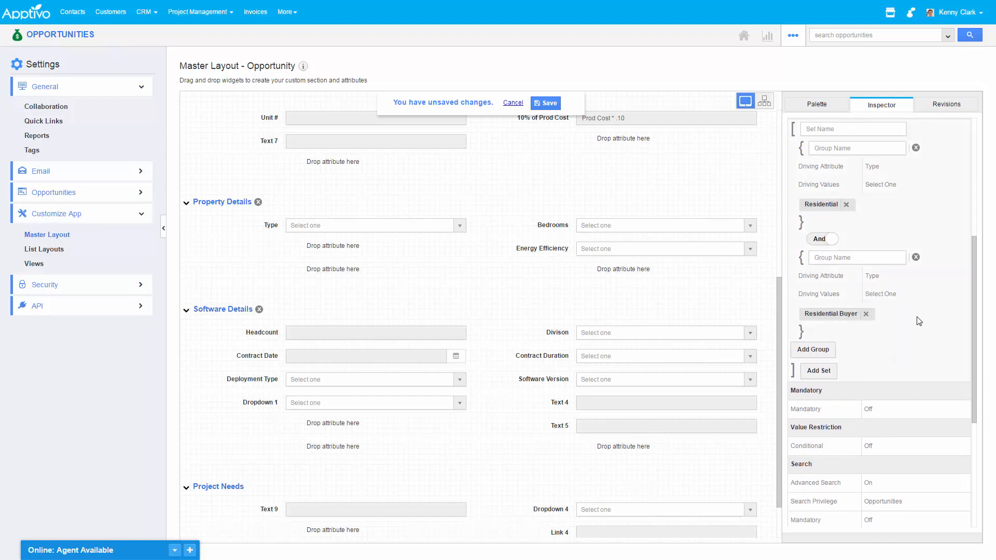
scroll(923, 326, up, 3)
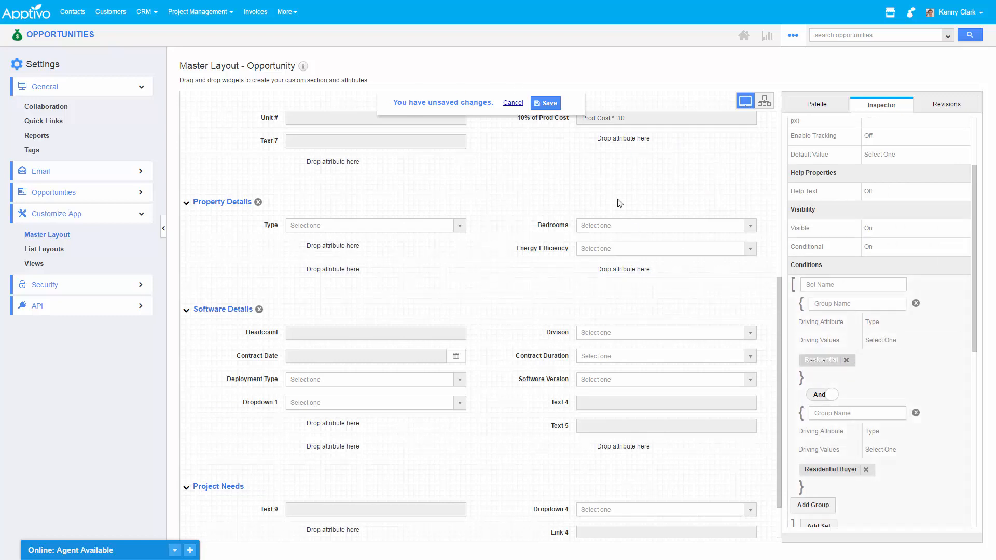
click(545, 102)
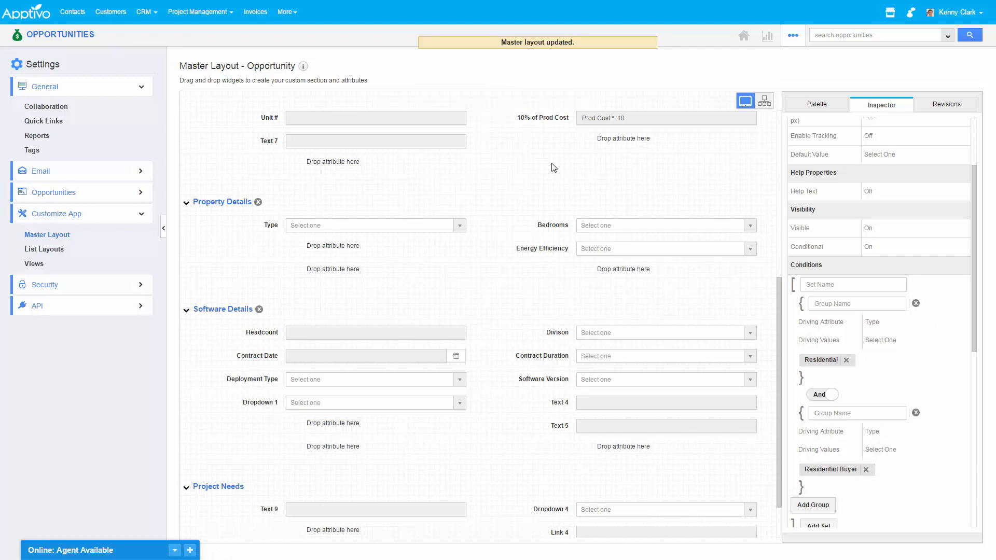
Start a new opportunity and set its Type under Opportunity Information to Residential Buyer.
click(88, 36)
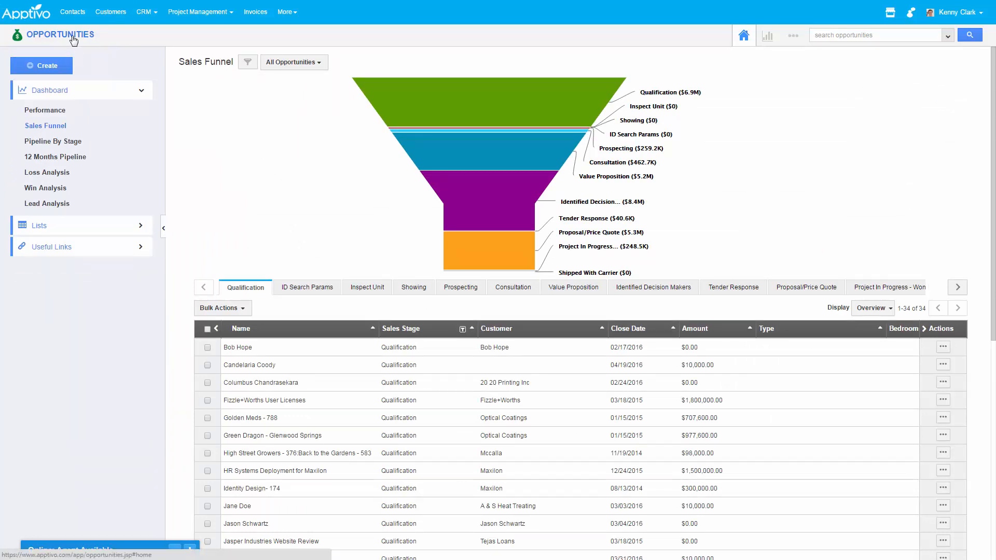
click(55, 68)
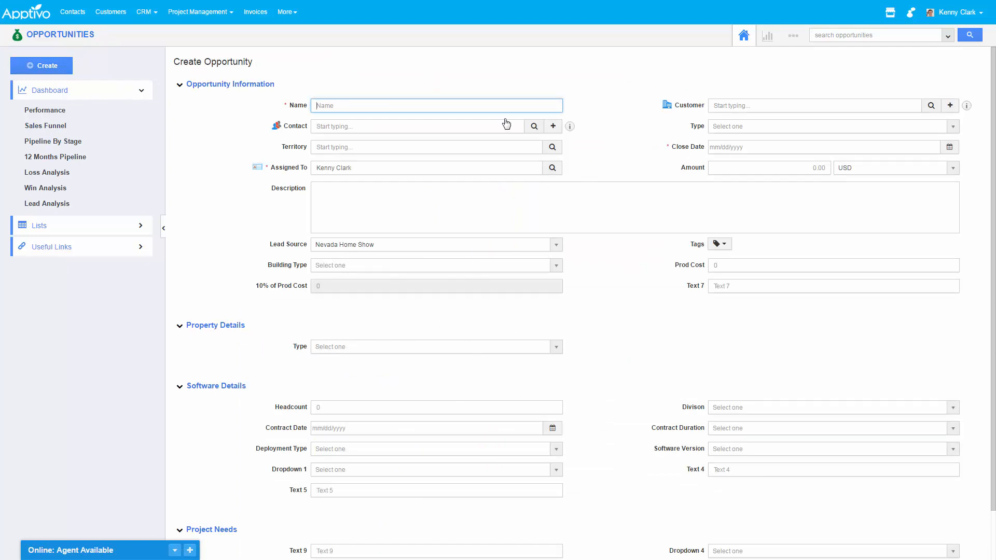
click(730, 126)
scroll(761, 194, down, 2)
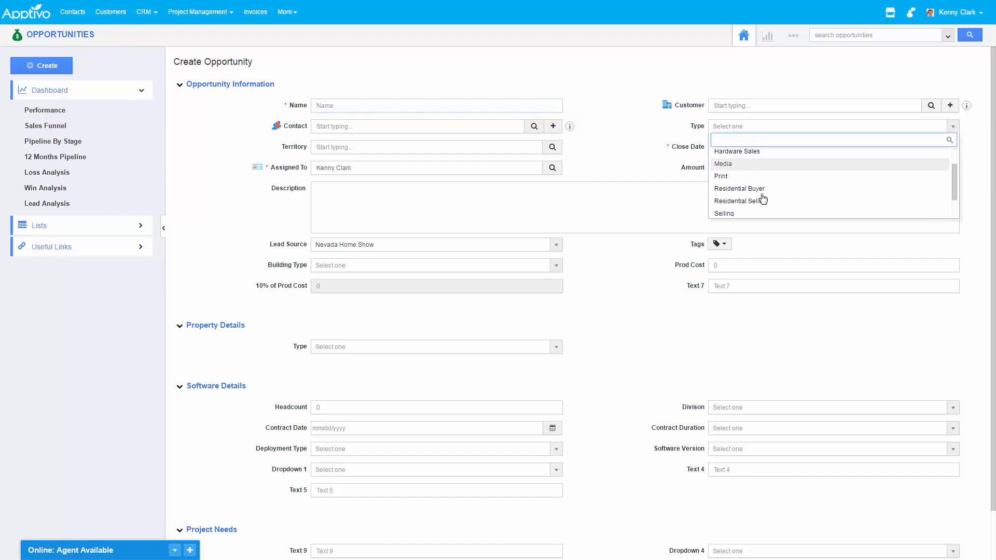
click(757, 166)
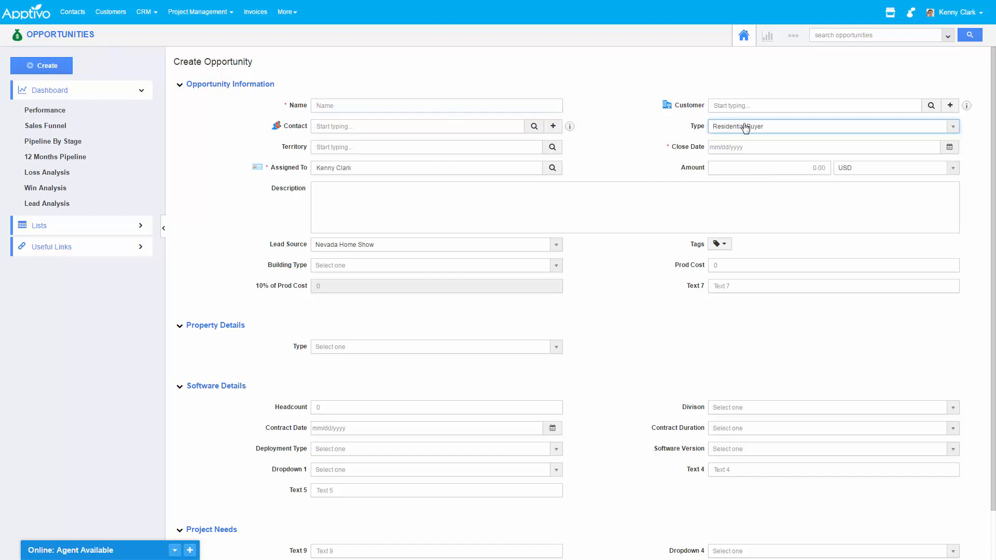
Set the Property Details Type to Residential and view the Bedrooms options without choosing one.
click(327, 349)
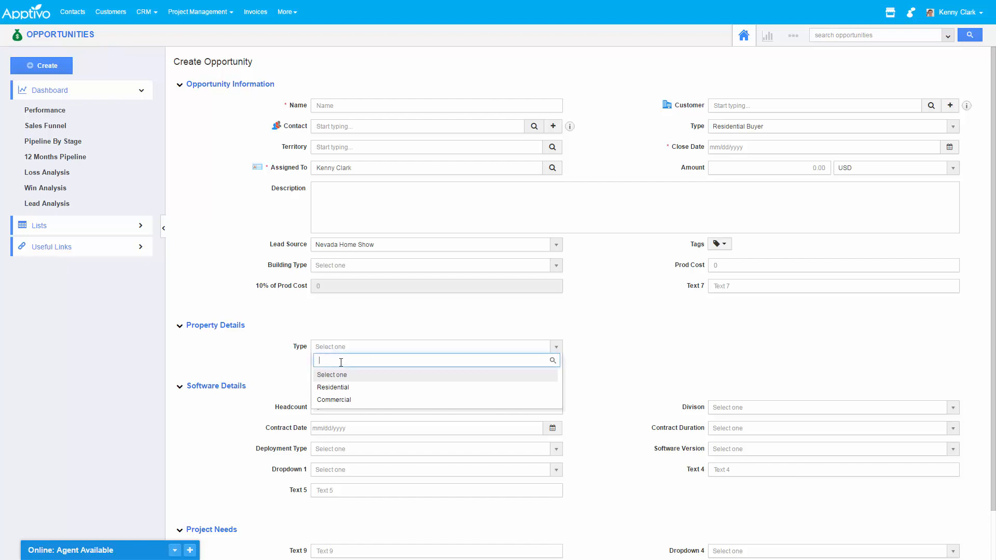
click(344, 389)
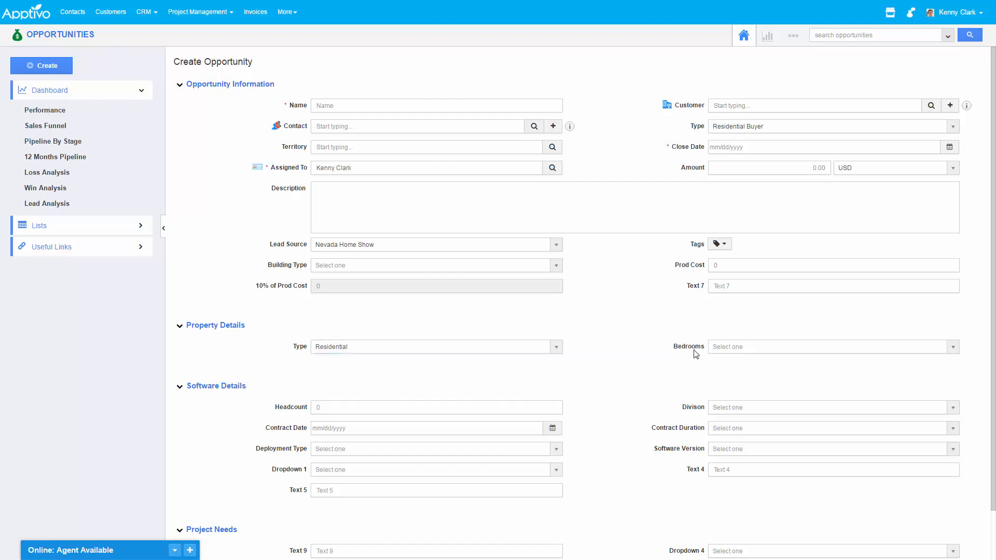
click(727, 346)
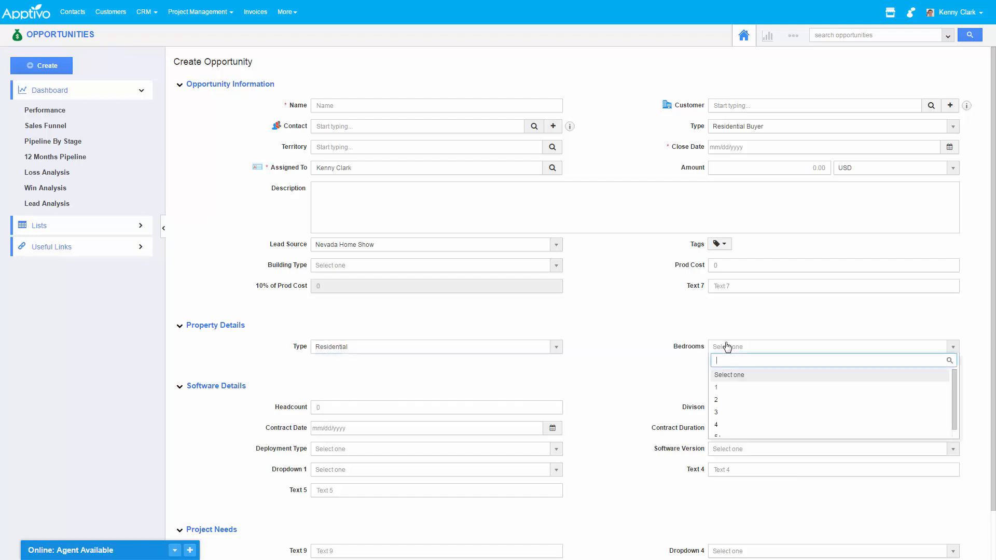
click(642, 360)
Switch the opportunity's Type to Residential Seller and check Property Details for the Bedrooms field.
click(774, 126)
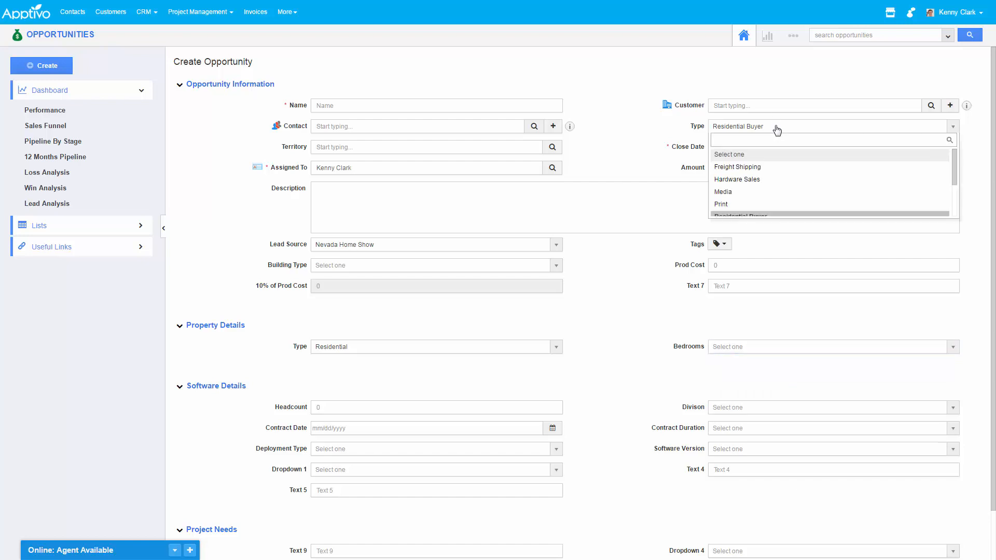
scroll(757, 190, down, 2)
click(758, 187)
click(610, 362)
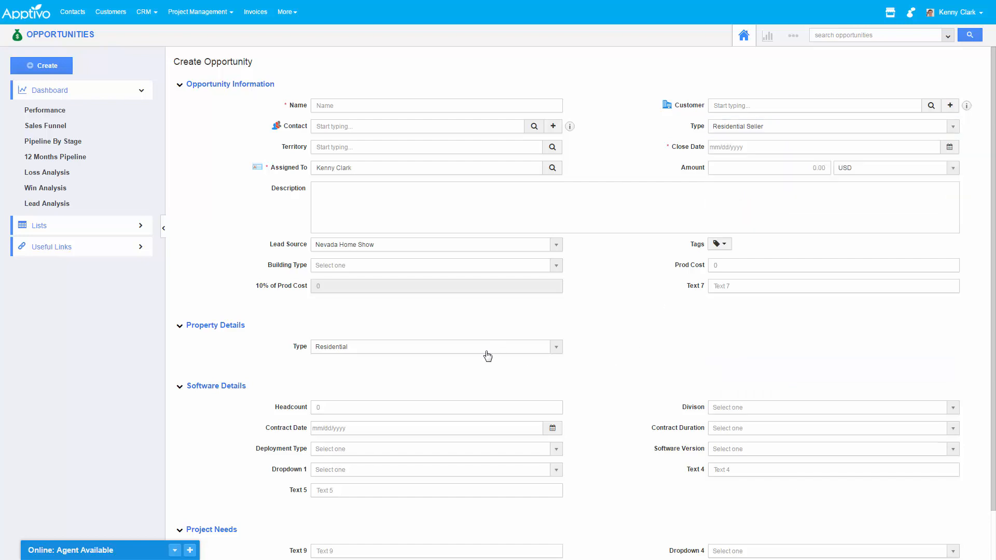
double_click(736, 345)
click(563, 308)
Set the opportunity's Type back to Residential Buyer and check Property Details for the Bedrooms field.
click(750, 133)
scroll(746, 187, down, 2)
click(741, 188)
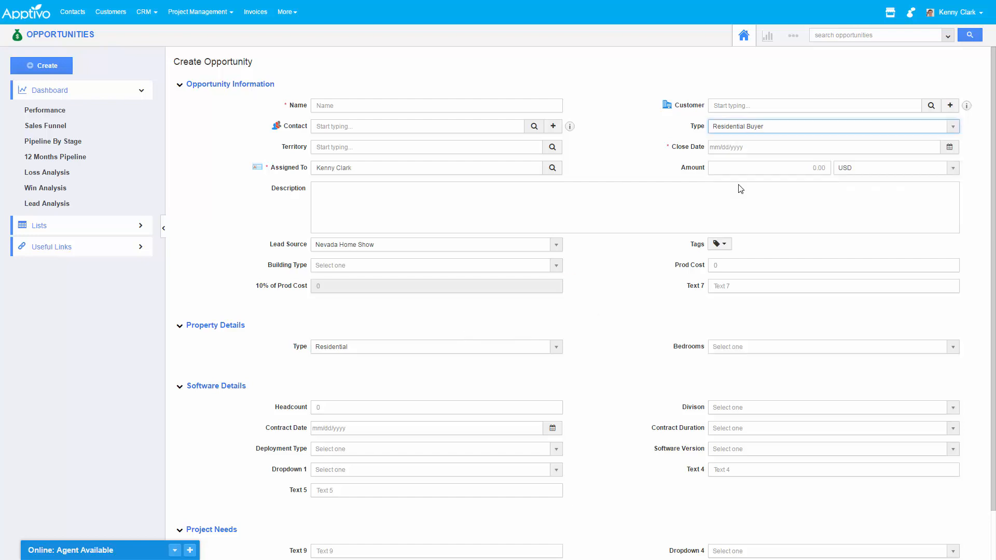
click(737, 348)
Set the Property Details Type to Commercial and view the Energy Efficiency options without choosing one.
click(491, 347)
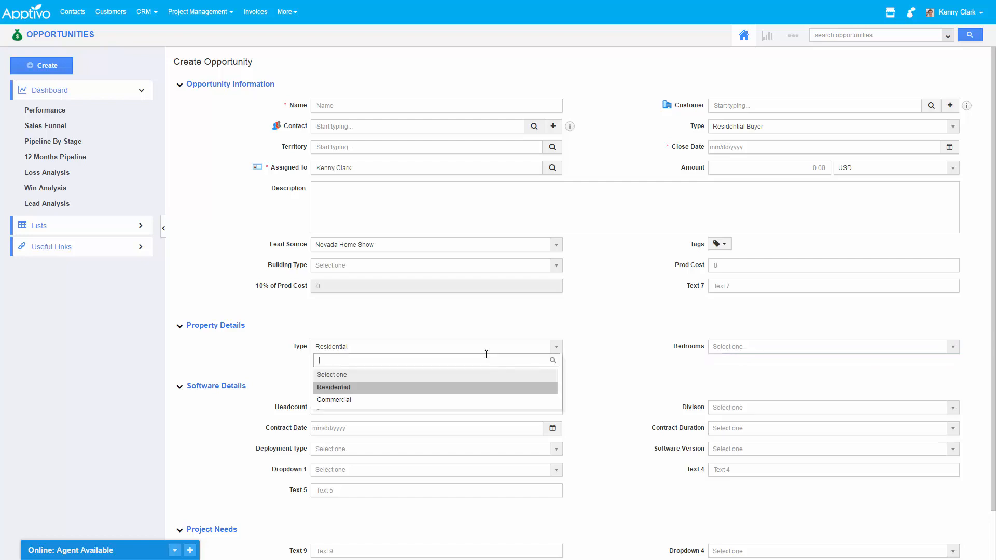
click(349, 409)
click(368, 343)
click(371, 350)
click(356, 402)
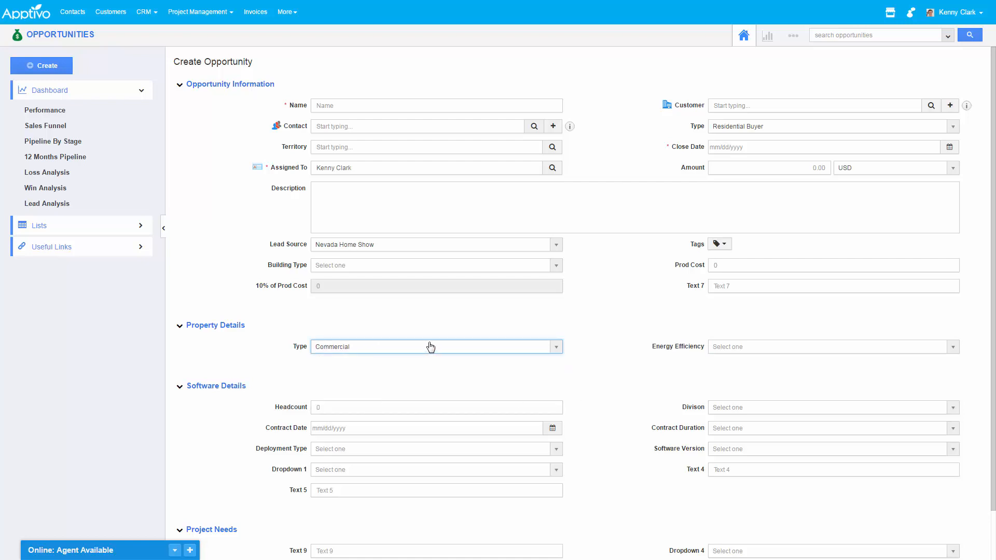
click(613, 370)
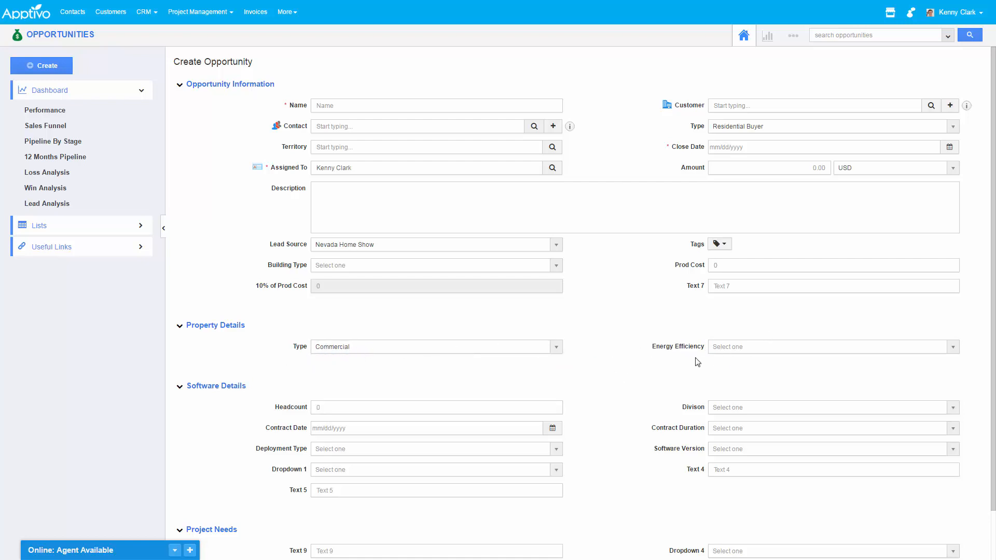
click(714, 349)
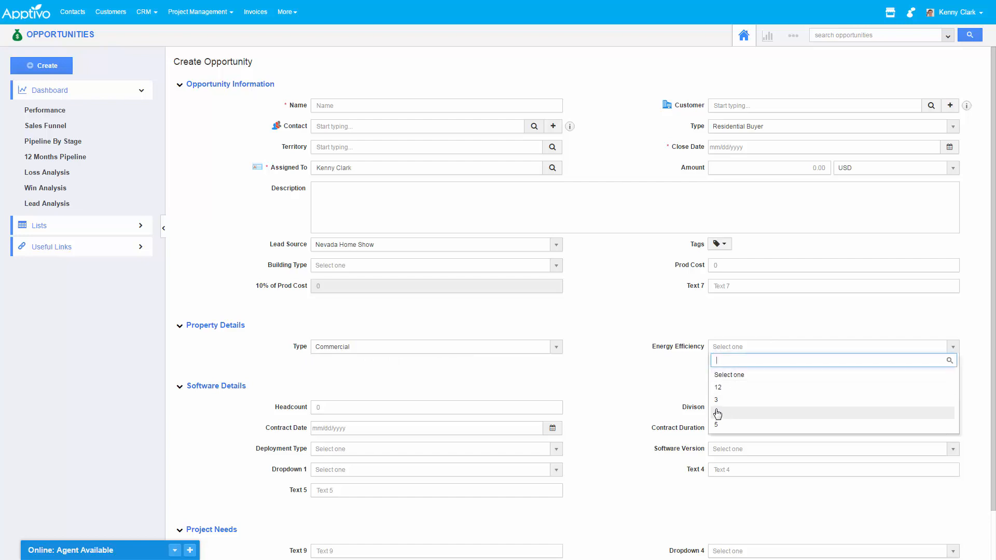
click(734, 349)
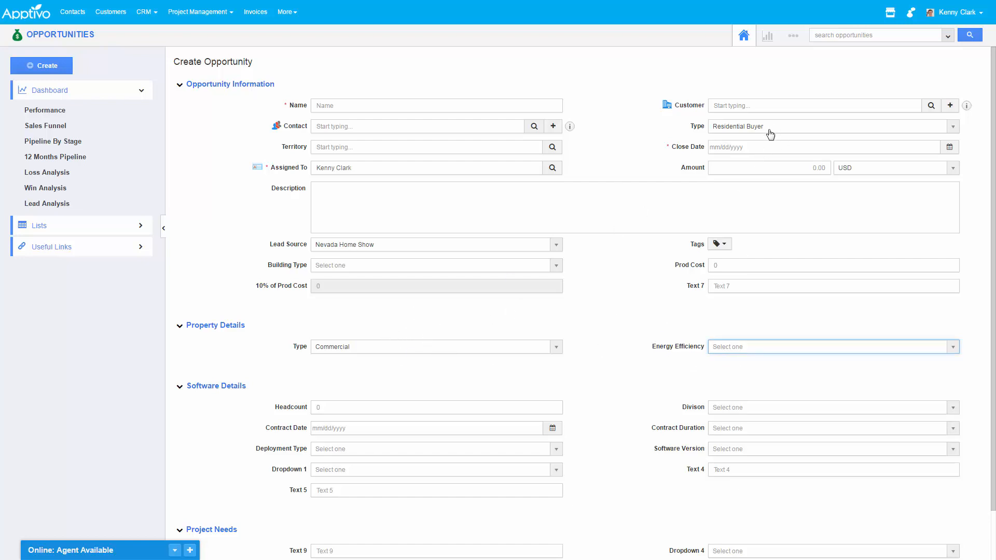
Return the Property Details Type to Residential and view the Bedrooms options again without choosing one.
click(405, 347)
click(363, 388)
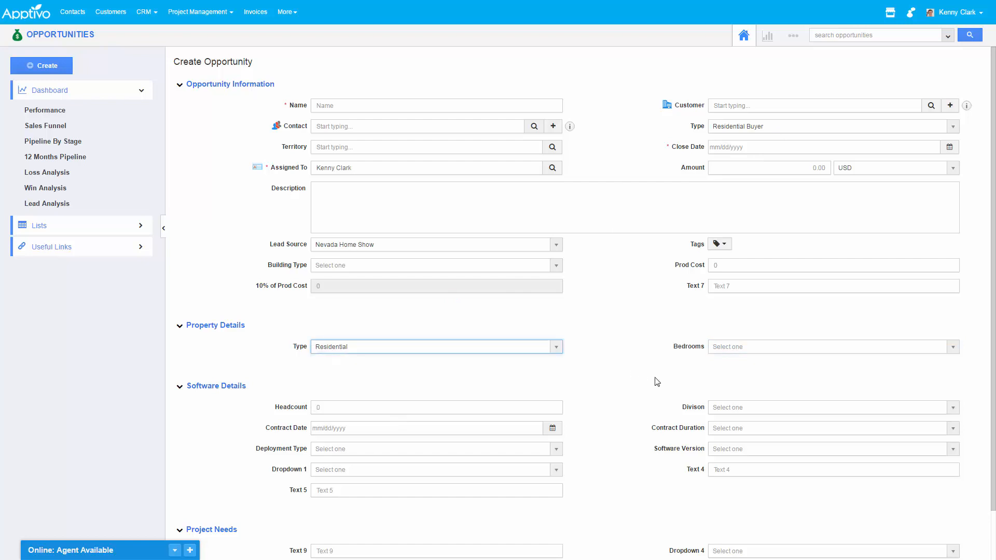
click(743, 349)
scroll(739, 402, down, 1)
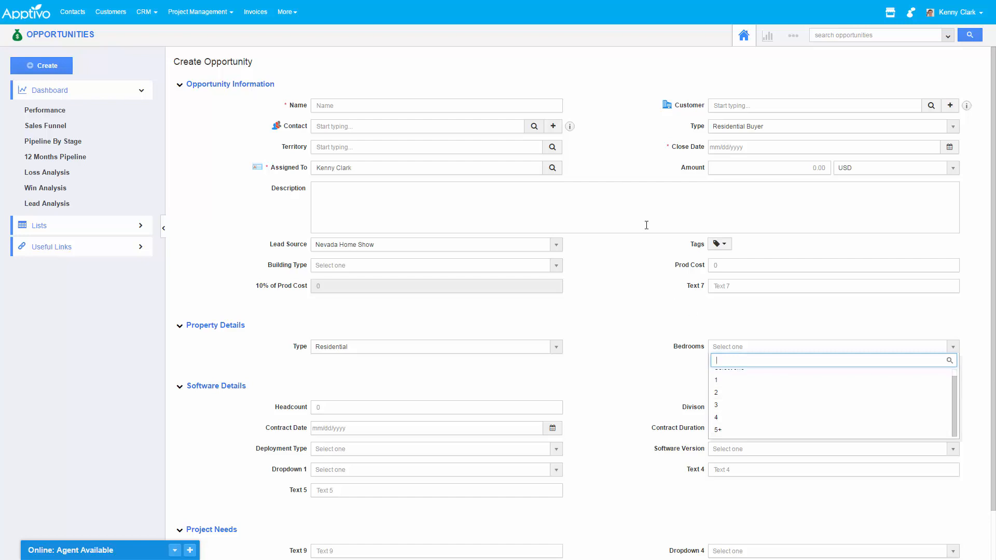
click(681, 374)
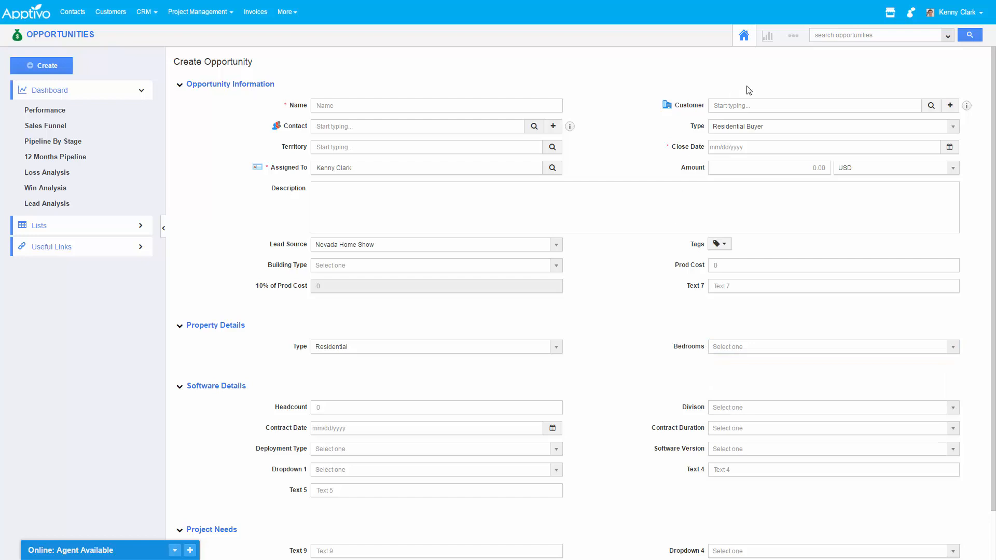
Open the ID Search Params stage from the Sales Stages list in the Opportunities settings.
click(793, 38)
click(778, 72)
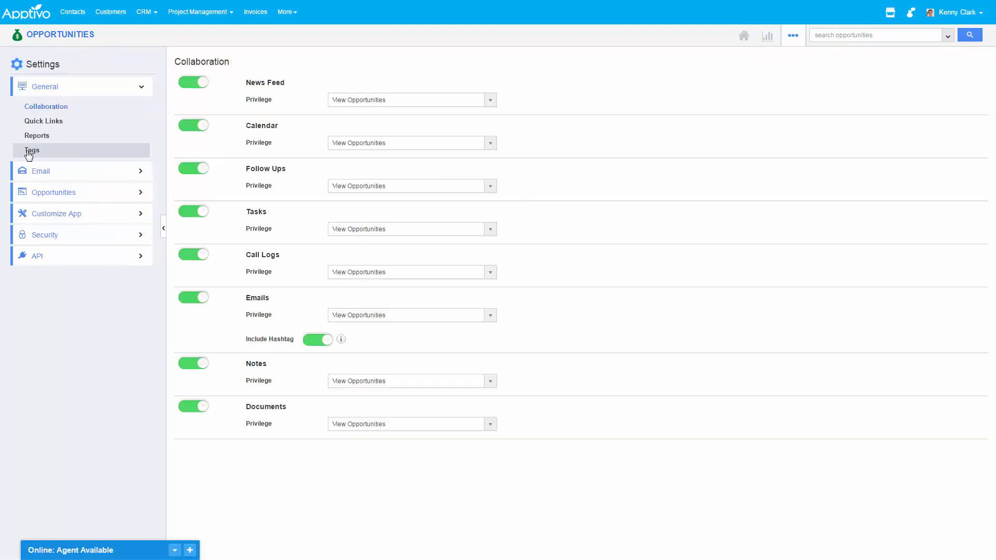
click(71, 196)
click(49, 302)
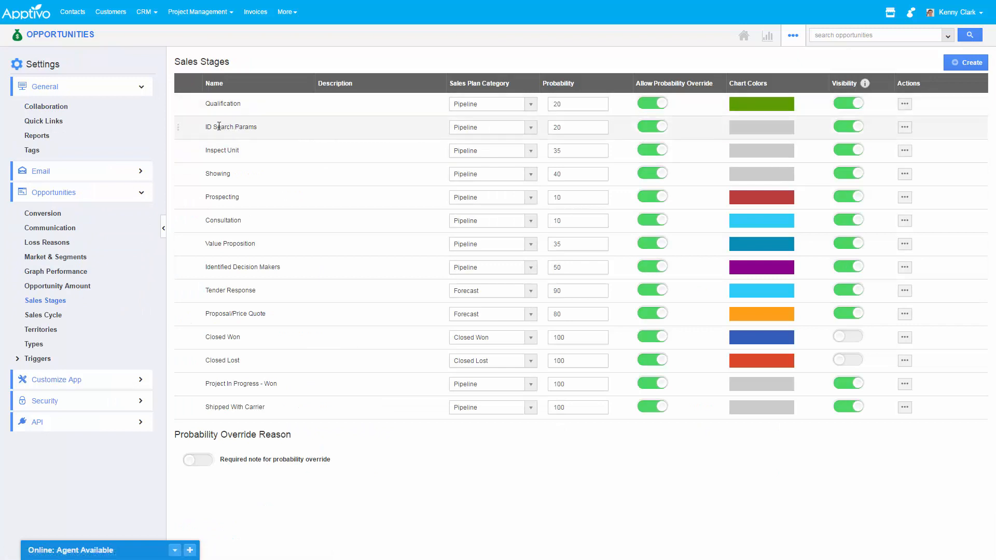
drag(208, 127, 252, 128)
click(905, 127)
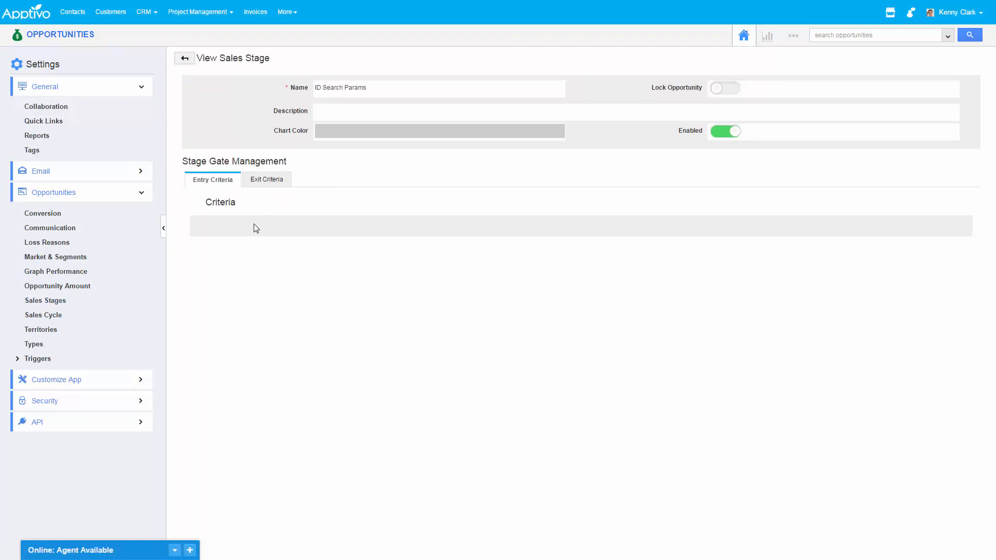
Add an exit criteria set named s1 containing a group named g1 to the sales stage.
click(263, 182)
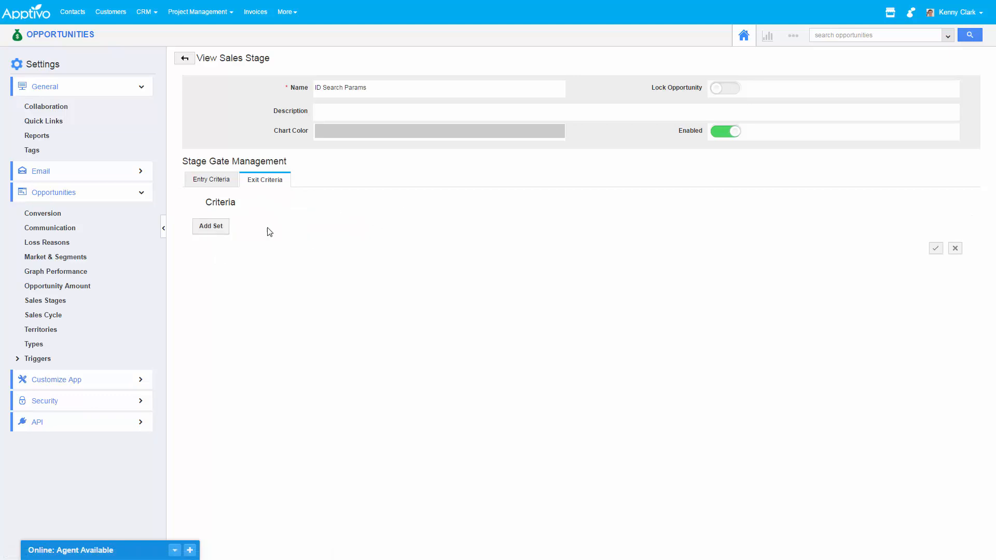
click(211, 226)
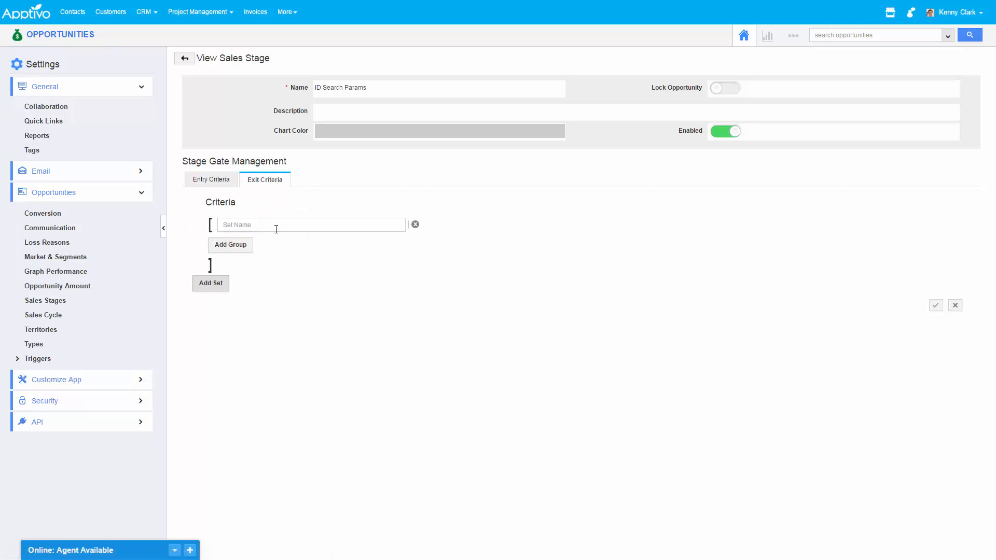
click(242, 248)
click(254, 226)
text(s1)
click(259, 248)
text(g1)
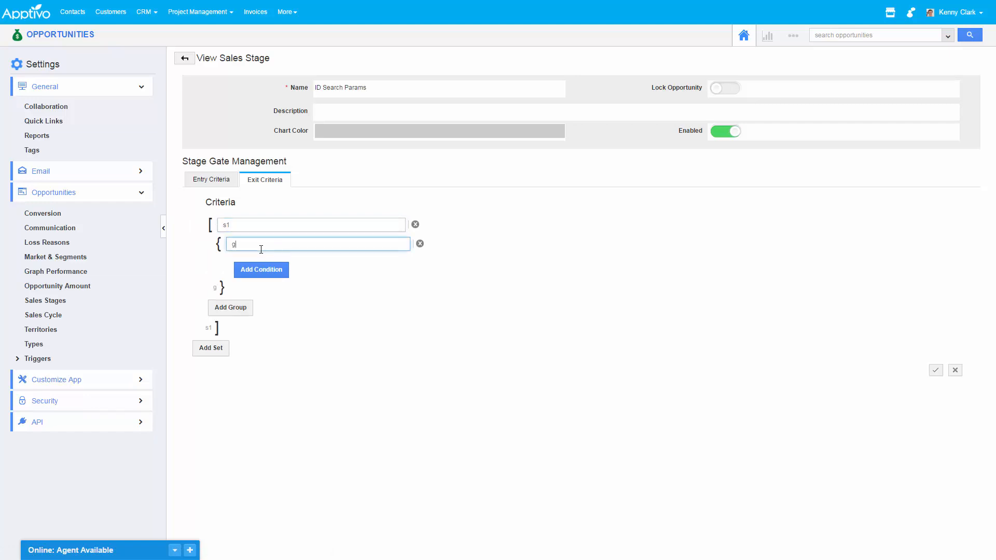
Add a condition to group g1 that uses the Bedrooms attribute from Property Details.
click(264, 277)
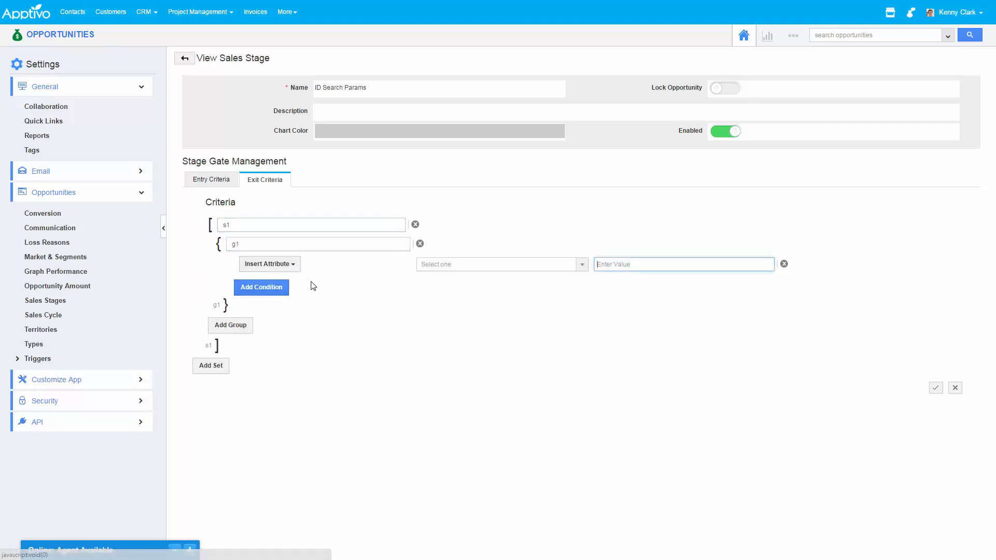
click(263, 266)
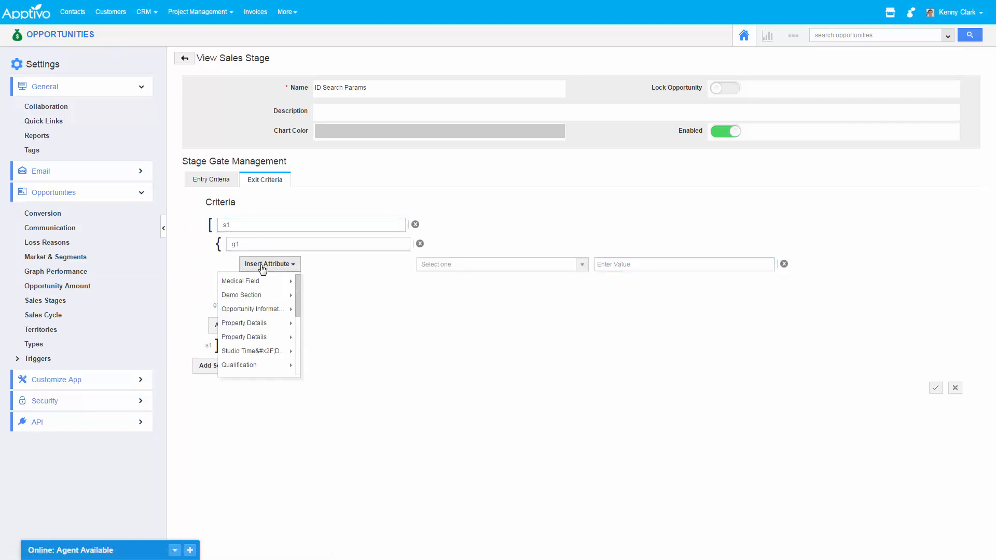
right_click(277, 312)
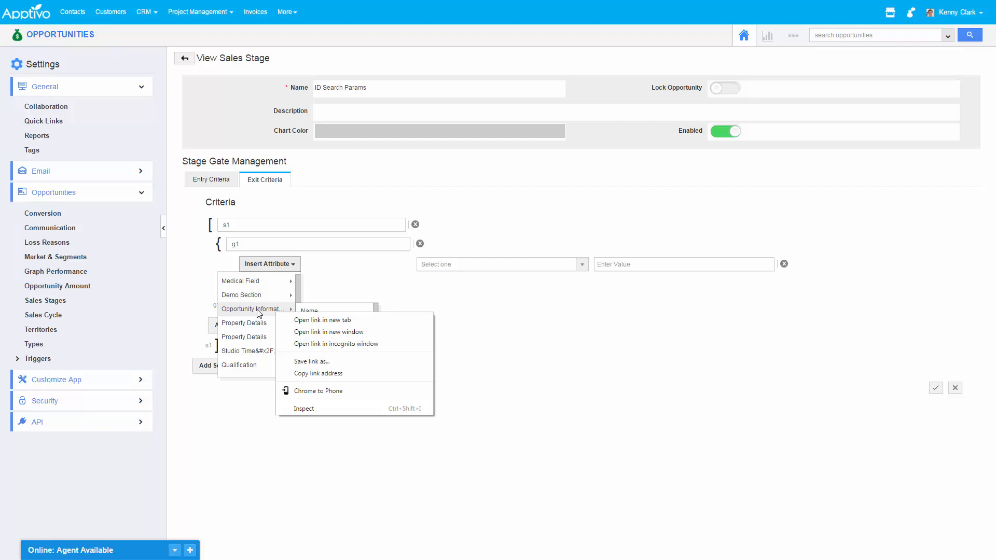
click(260, 329)
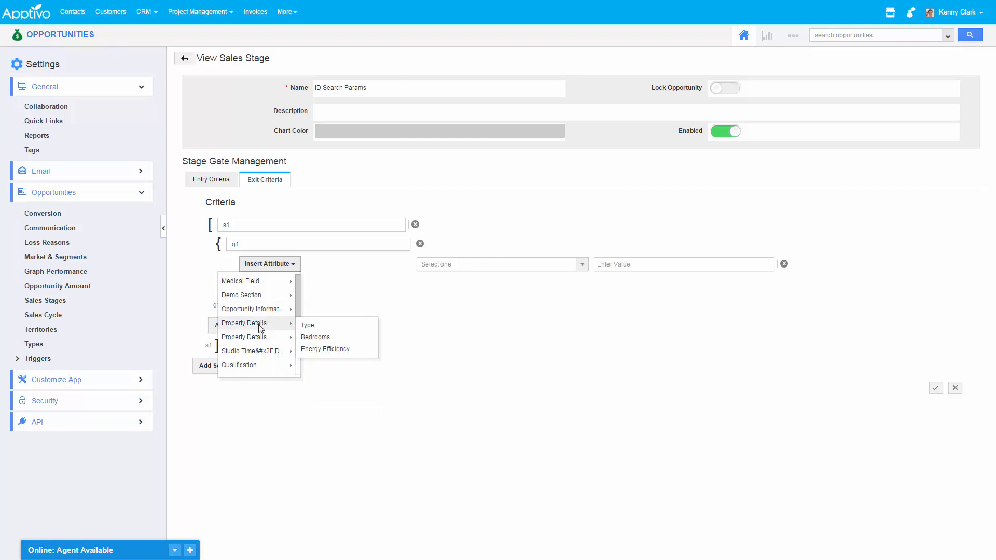
click(319, 338)
Set the first Bedrooms condition's operator to = and its value to 1.
click(455, 267)
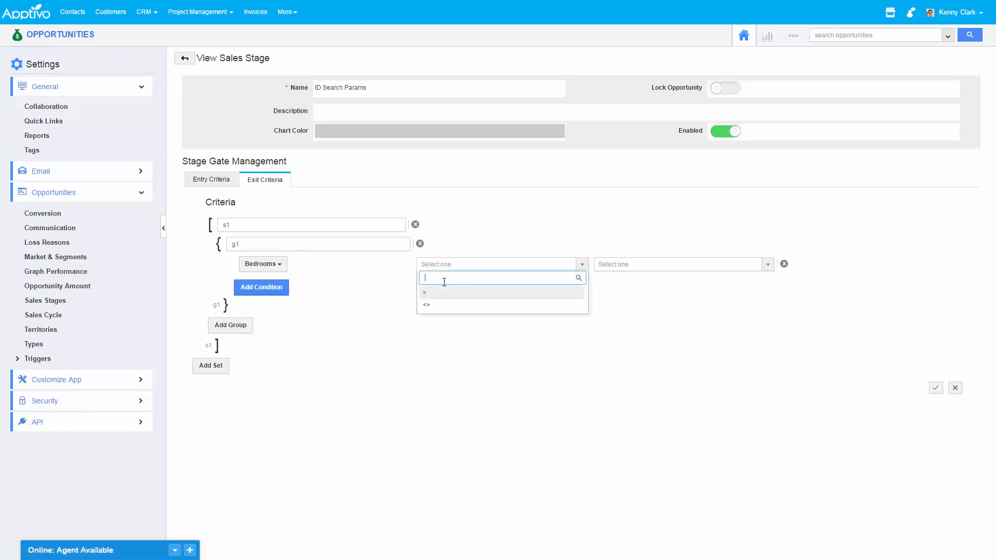
click(444, 306)
click(622, 267)
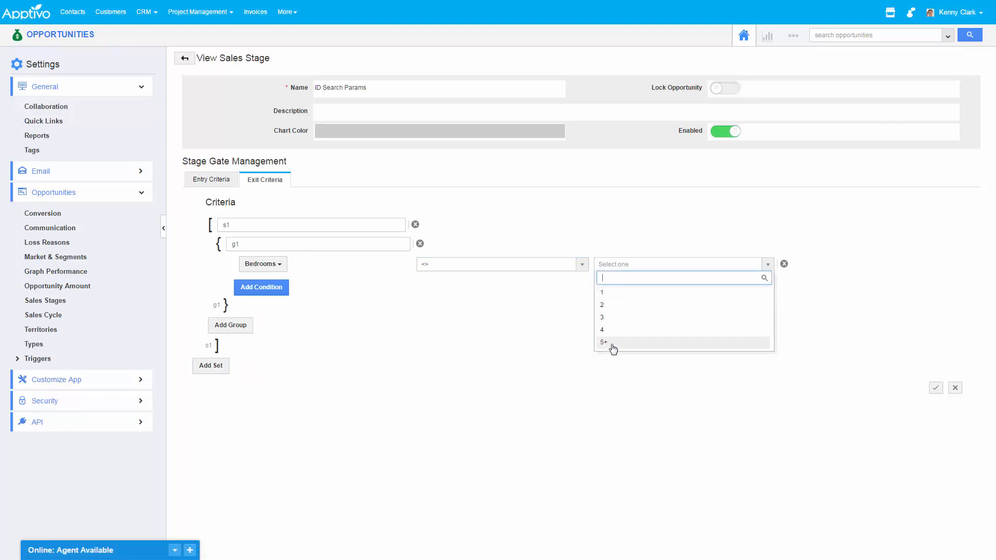
click(492, 251)
click(492, 270)
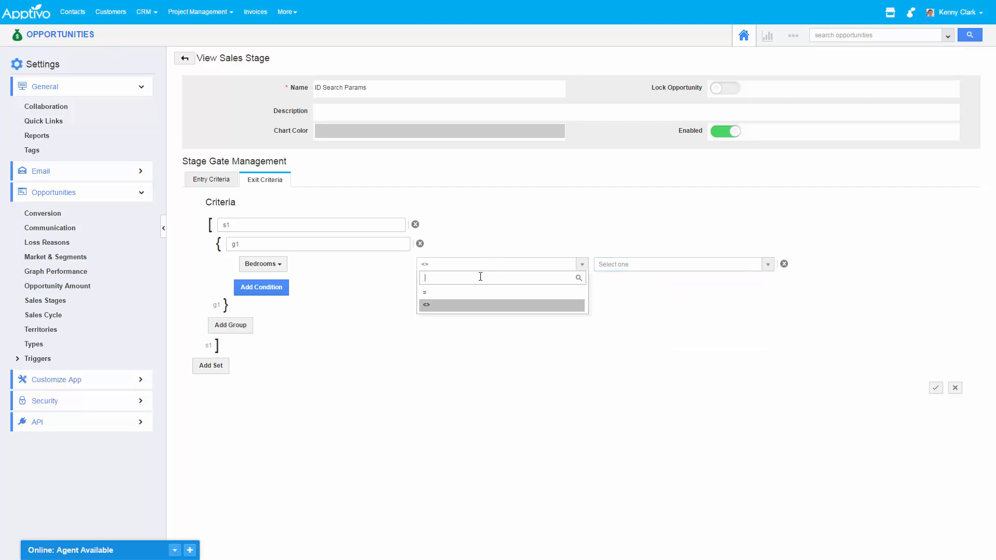
click(452, 292)
click(637, 263)
click(617, 295)
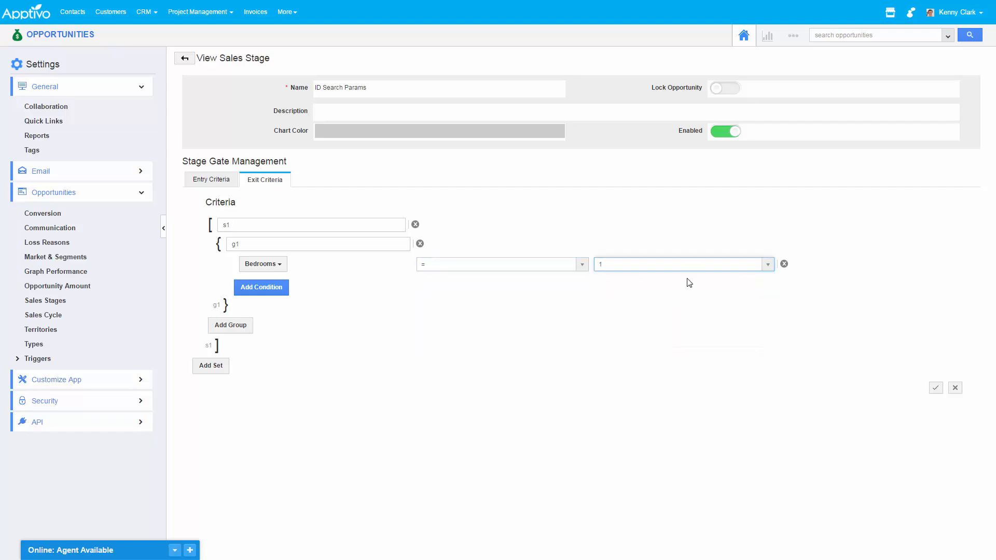
Add a second condition to group g1 requiring the Property Details Bedrooms attribute = 2.
click(263, 287)
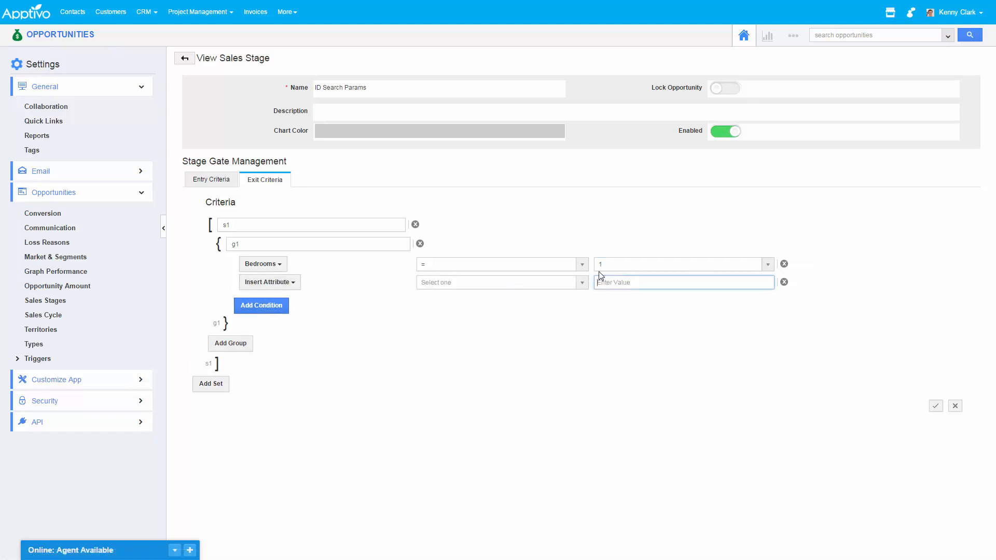
click(583, 282)
click(472, 314)
click(297, 284)
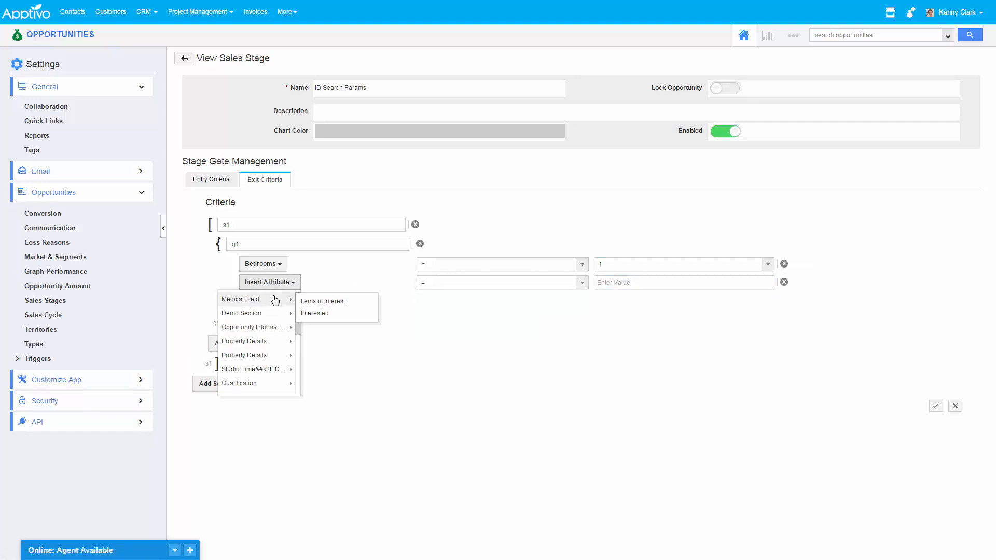
mouse_move(269, 341)
right_click(321, 354)
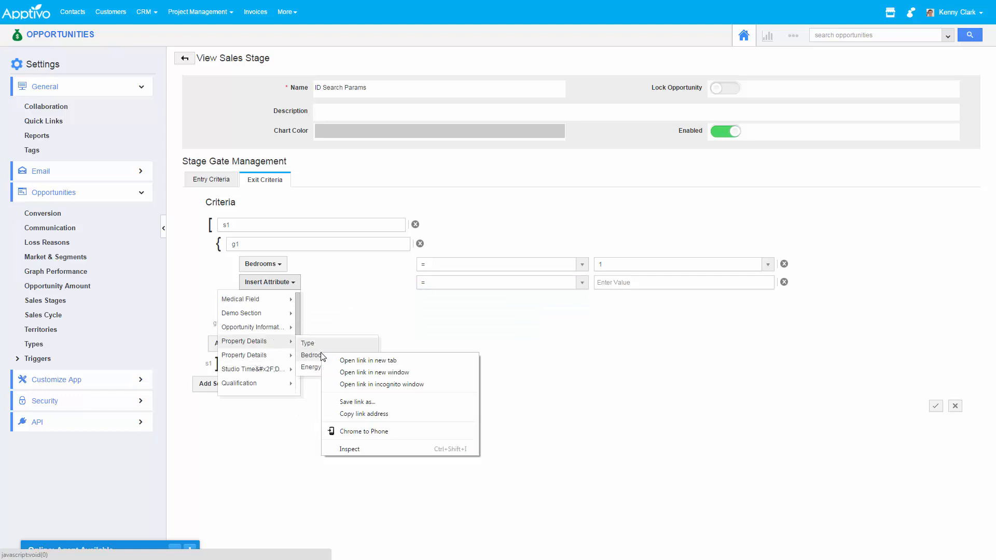
click(311, 356)
click(534, 284)
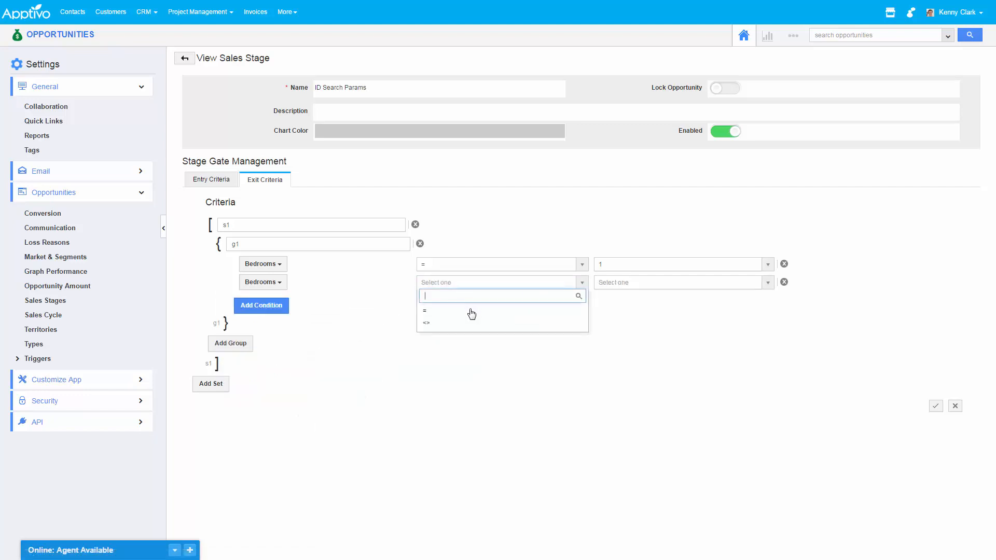
click(469, 311)
click(625, 283)
click(611, 324)
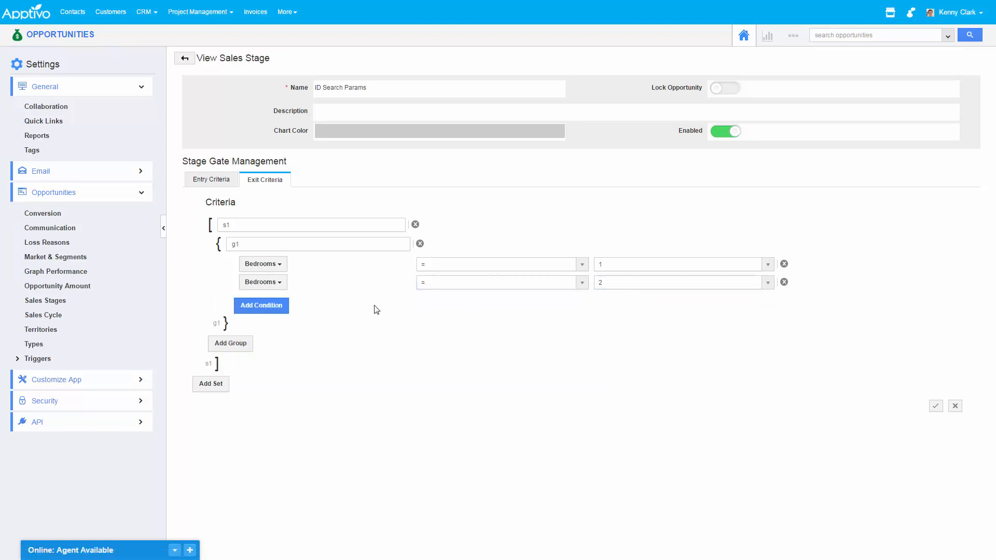
Add a third condition to group g1 requiring the Property Details Bedrooms attribute = 3.
click(285, 307)
click(252, 299)
mouse_move(280, 361)
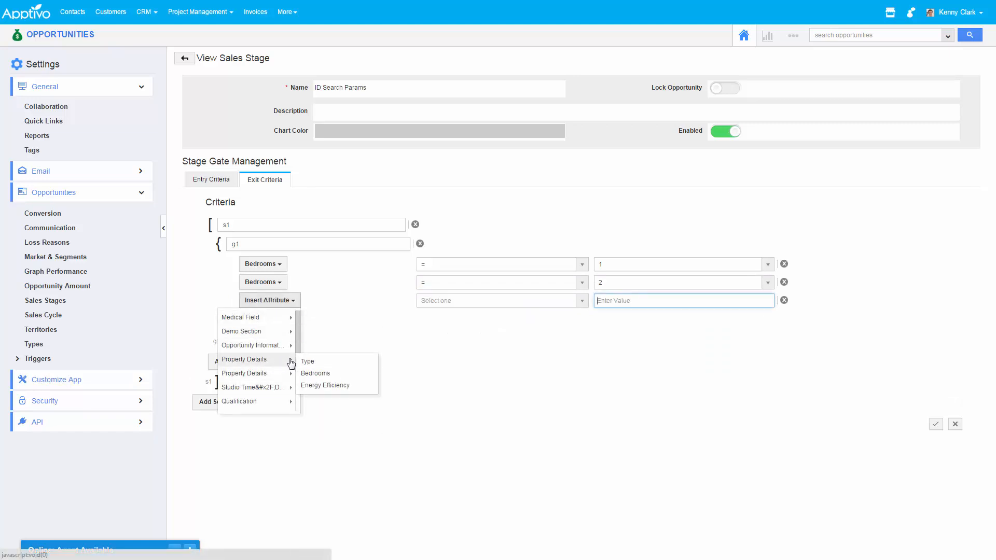
click(330, 373)
click(455, 304)
click(441, 329)
click(656, 302)
click(610, 356)
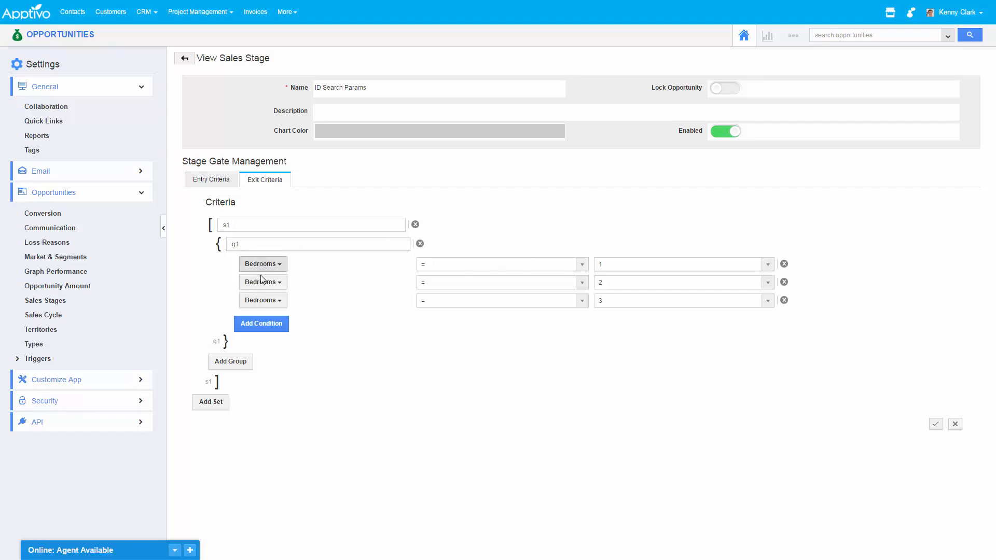
Open the opportunity Master Layout and inspect the properties and visibility conditions of the Bedrooms field in Property Details.
click(51, 380)
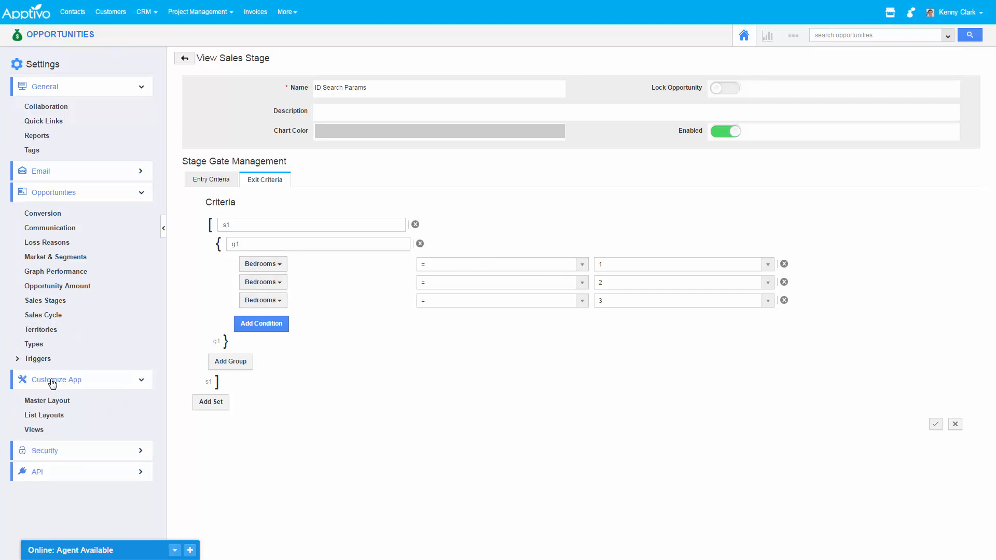
click(46, 400)
click(45, 415)
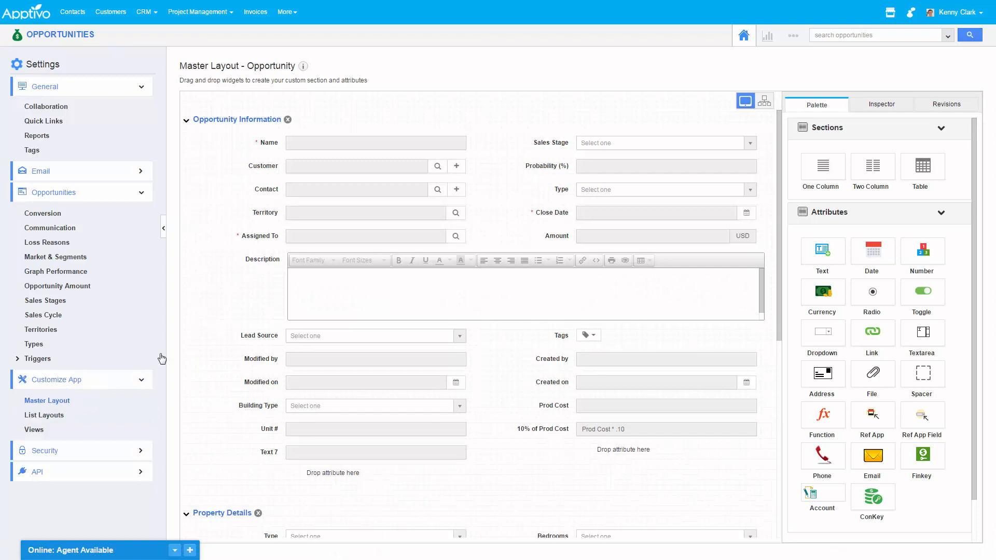
scroll(570, 384, down, 5)
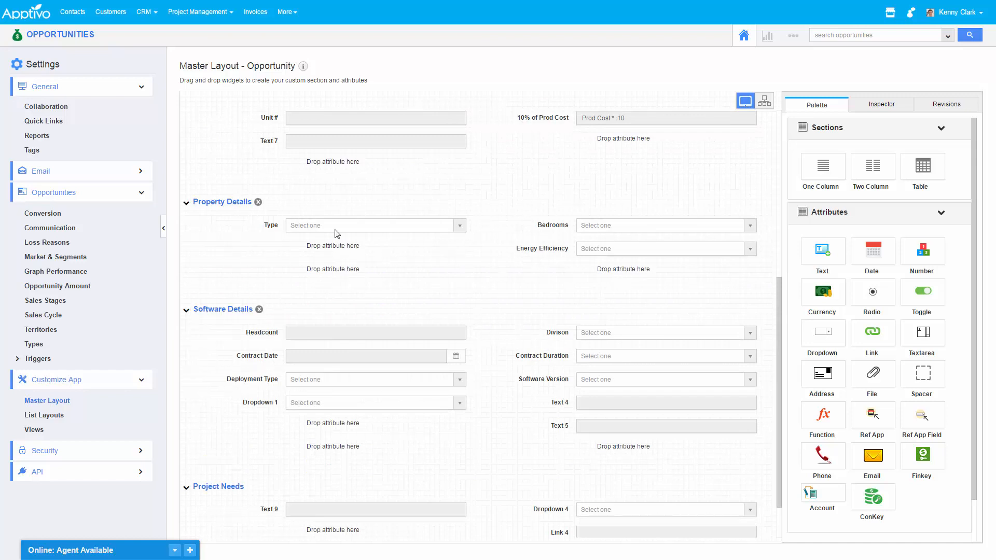
scroll(306, 223, up, 1)
click(547, 286)
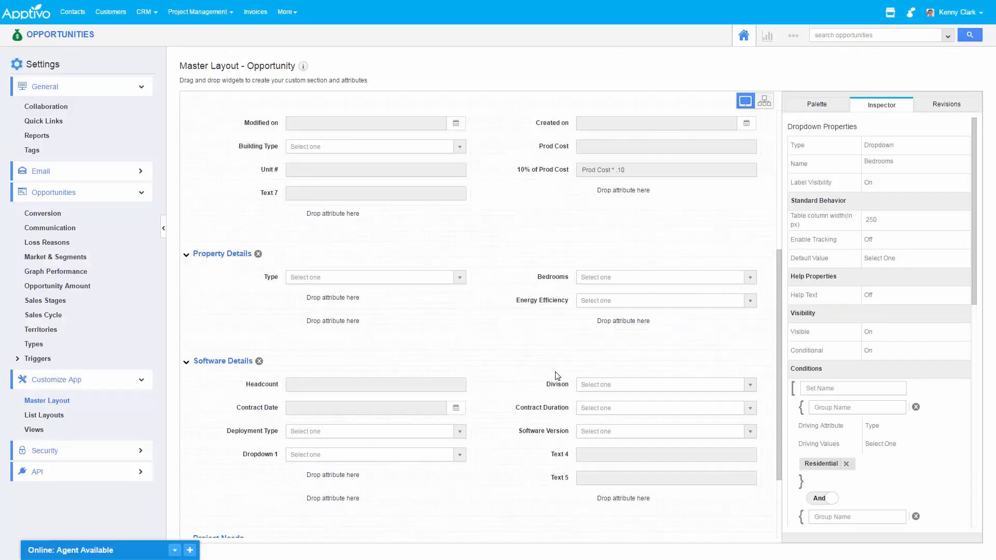
click(542, 284)
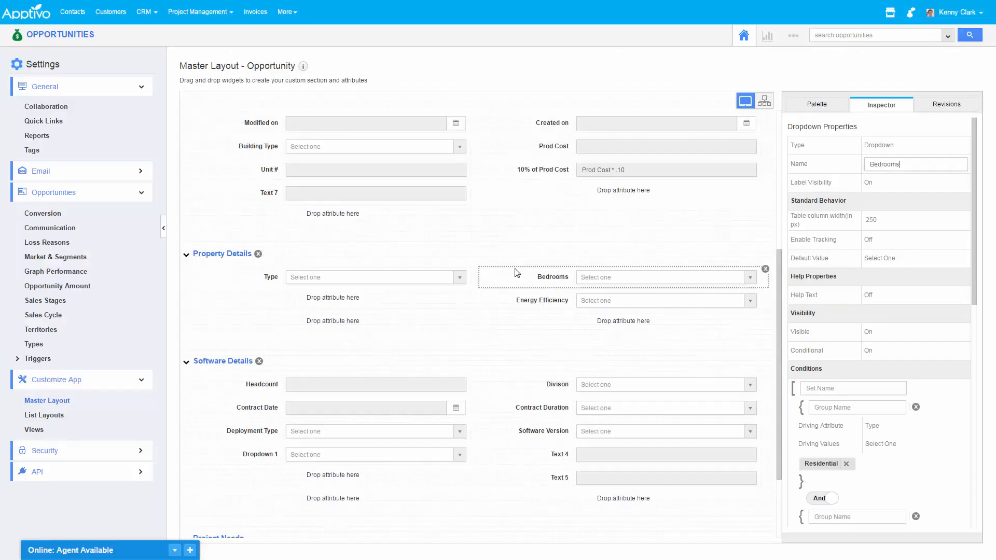
Add Unknown as another value of the Bedrooms dropdown in Property Details.
scroll(903, 337, down, 5)
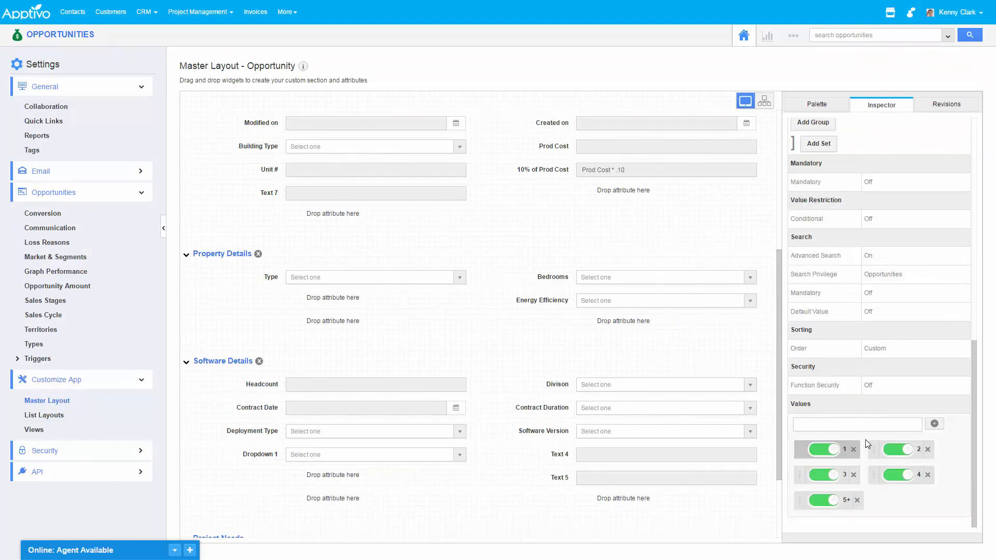
click(858, 424)
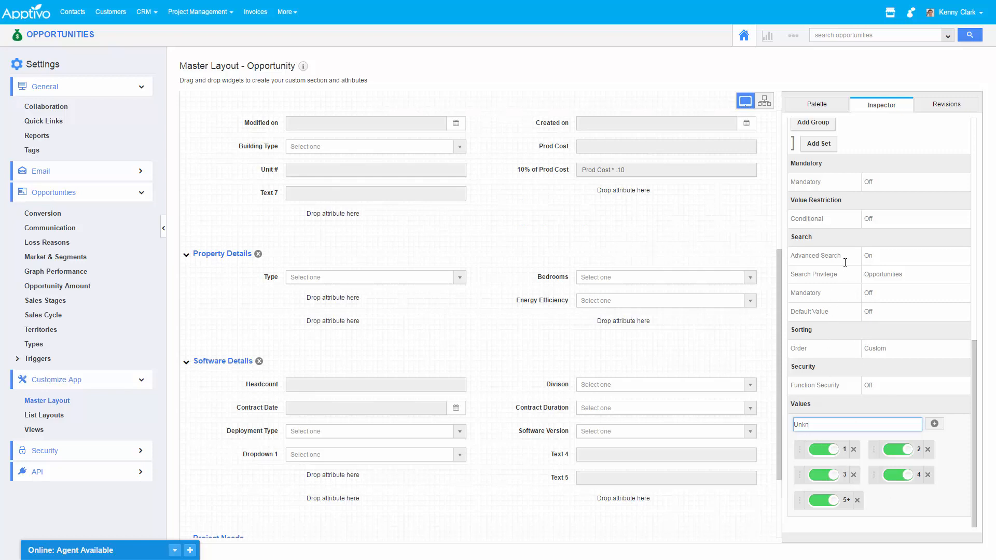
text(own)
key(Return)
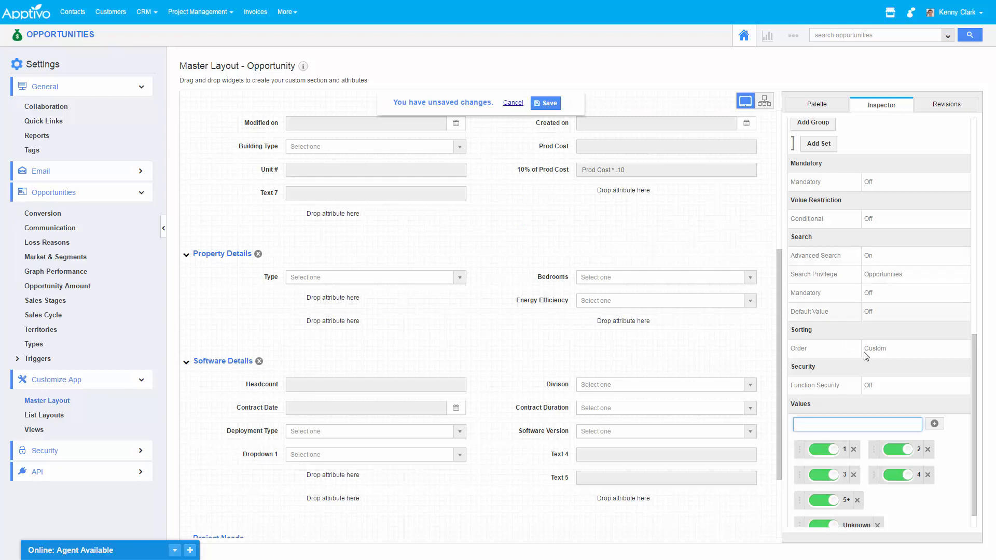
Set the Bedrooms dropdown's default value to Unknown.
scroll(907, 379, up, 10)
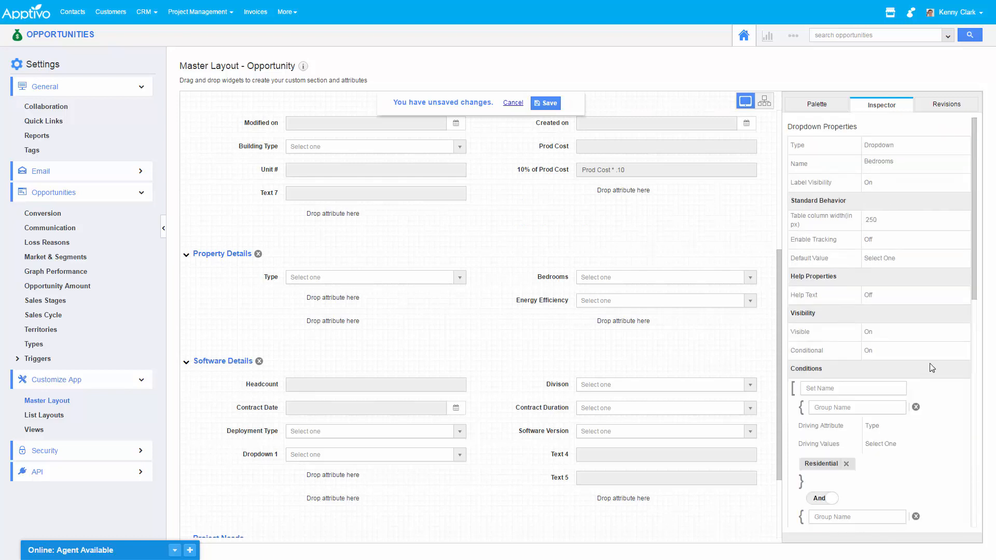
click(883, 258)
scroll(888, 335, down, 2)
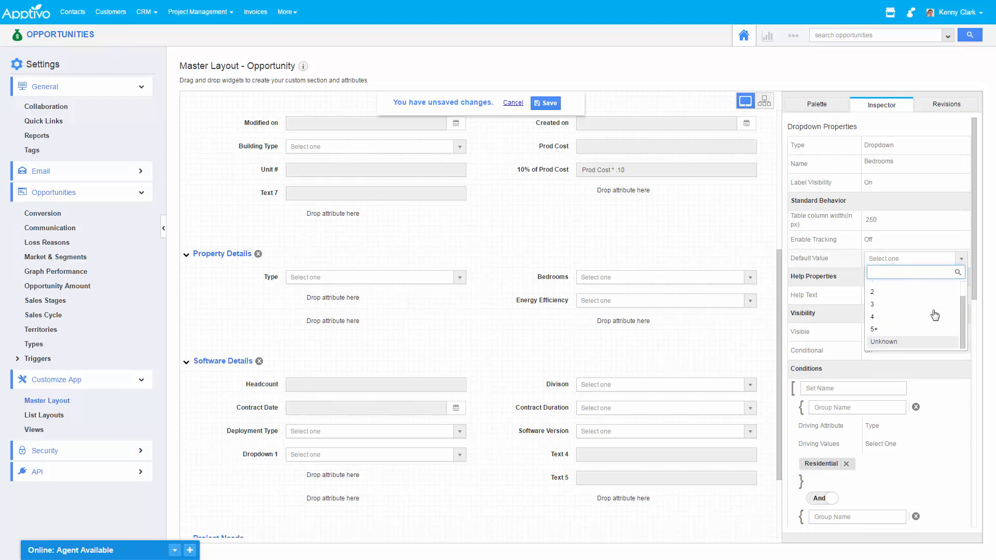
click(888, 342)
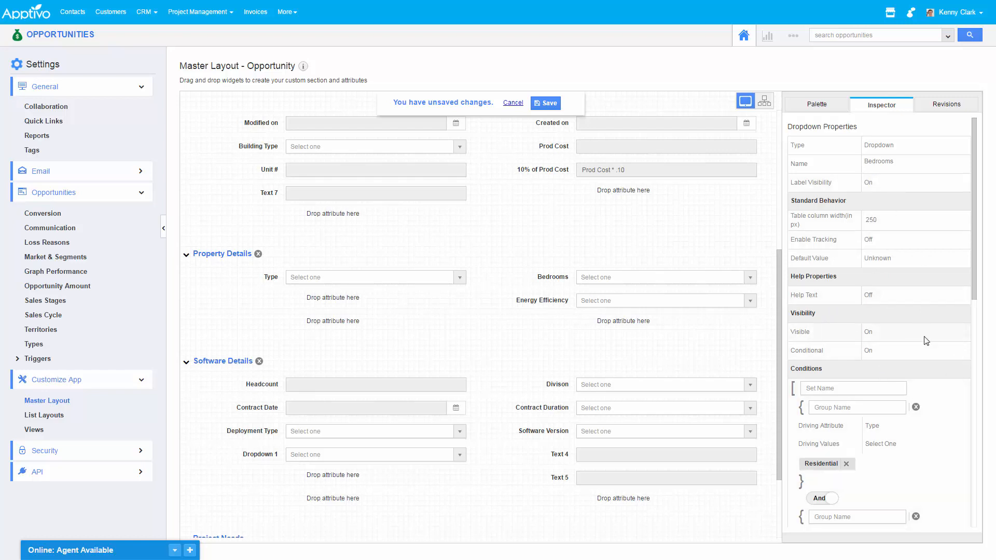
Make the Bedrooms dropdown a mandatory field.
scroll(876, 342, down, 3)
scroll(934, 402, down, 4)
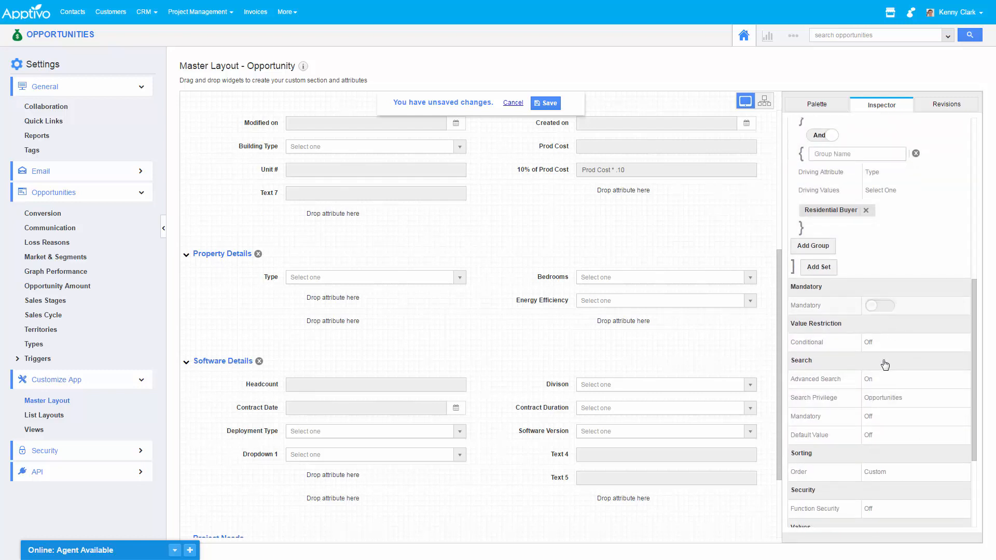
click(880, 306)
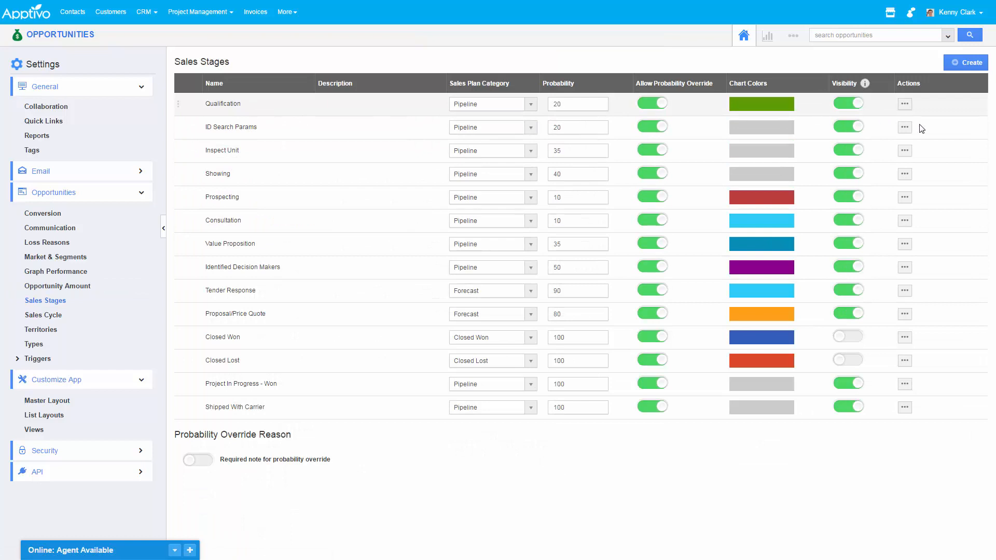
Open the exit criteria of the ID Search Params sales stage and add set s1 containing group g1.
click(903, 130)
click(274, 184)
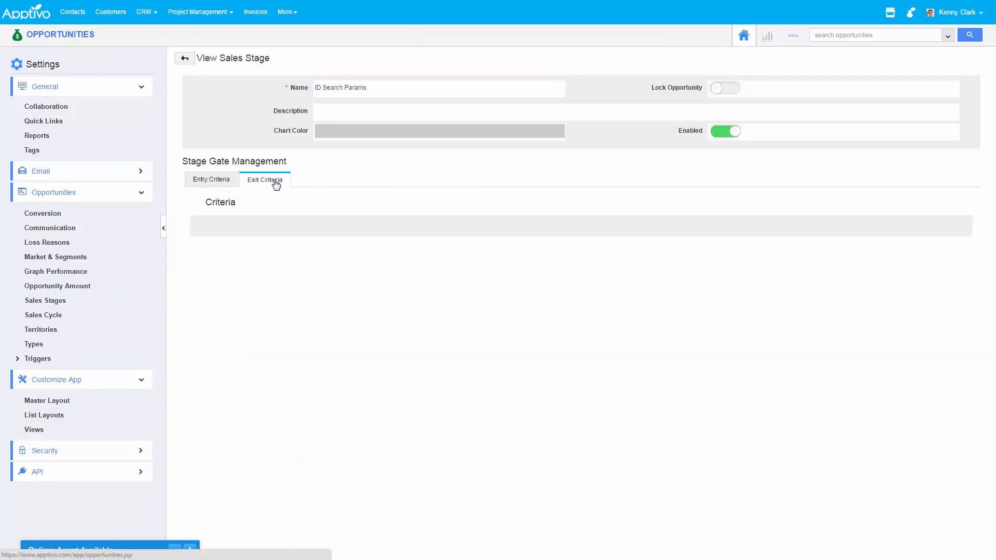
click(207, 226)
click(224, 246)
click(270, 226)
text(s1g)
click(312, 244)
text(g1)
key(BackSpace)
Add a condition to group g1 requiring Bedrooms <> Unknown and save the exit criteria.
click(262, 270)
click(292, 264)
mouse_move(286, 323)
click(323, 339)
click(450, 272)
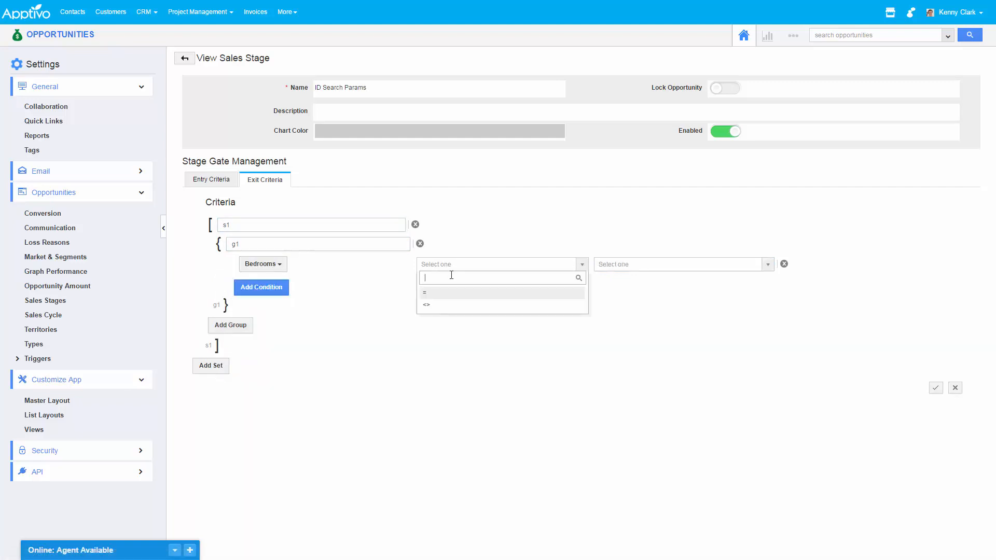
click(433, 306)
click(638, 265)
scroll(615, 350, down, 1)
click(613, 347)
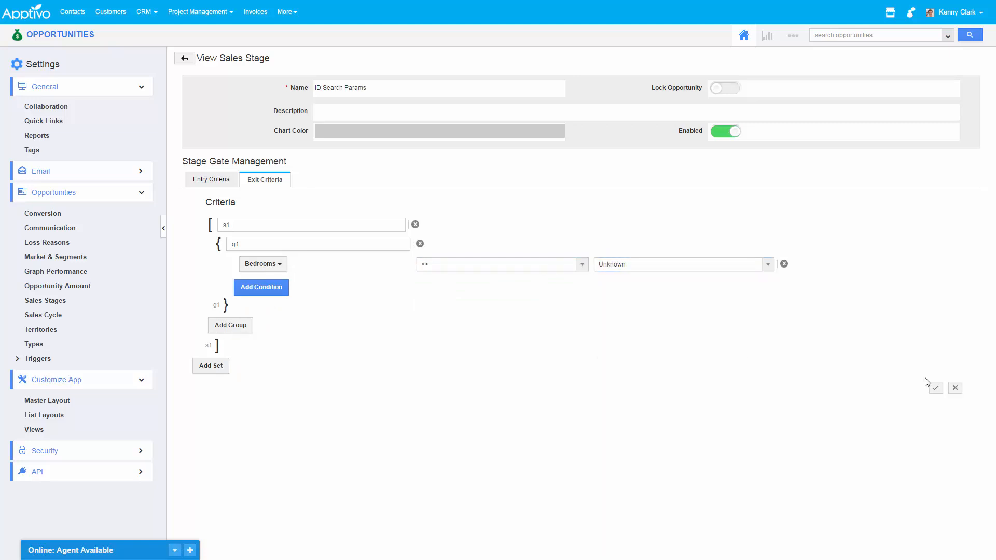
click(936, 388)
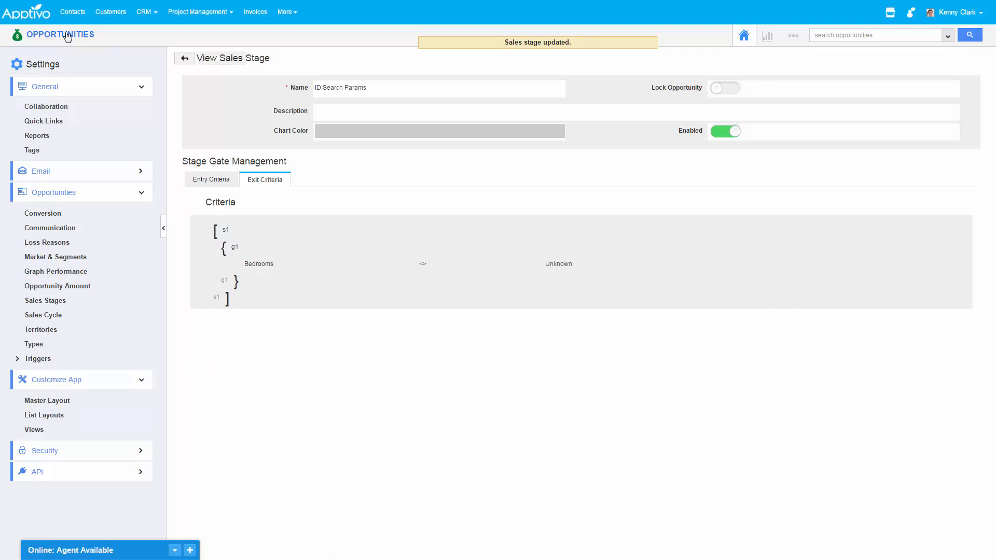
Start a new opportunity with type Residential Buyer and set the Property Details type to Residential.
click(30, 69)
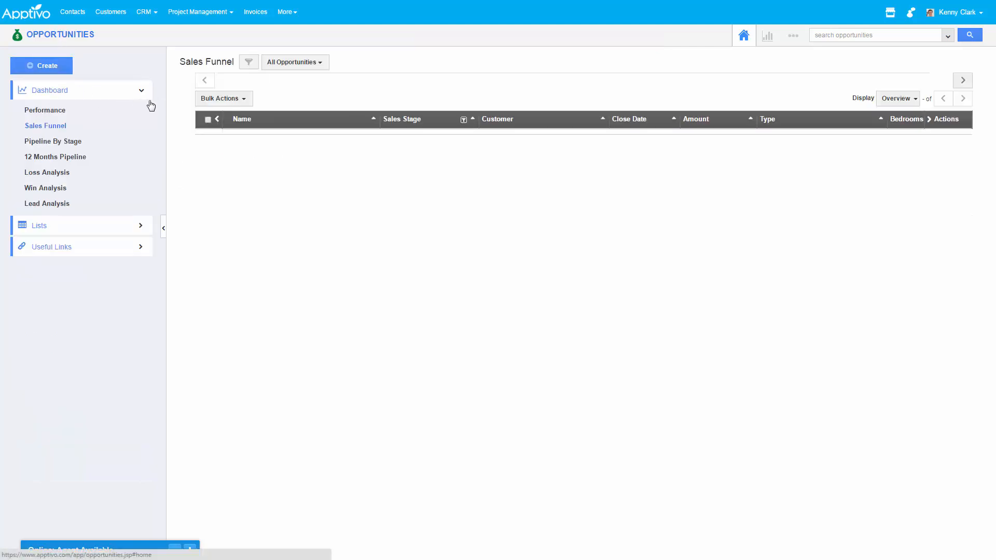
click(42, 66)
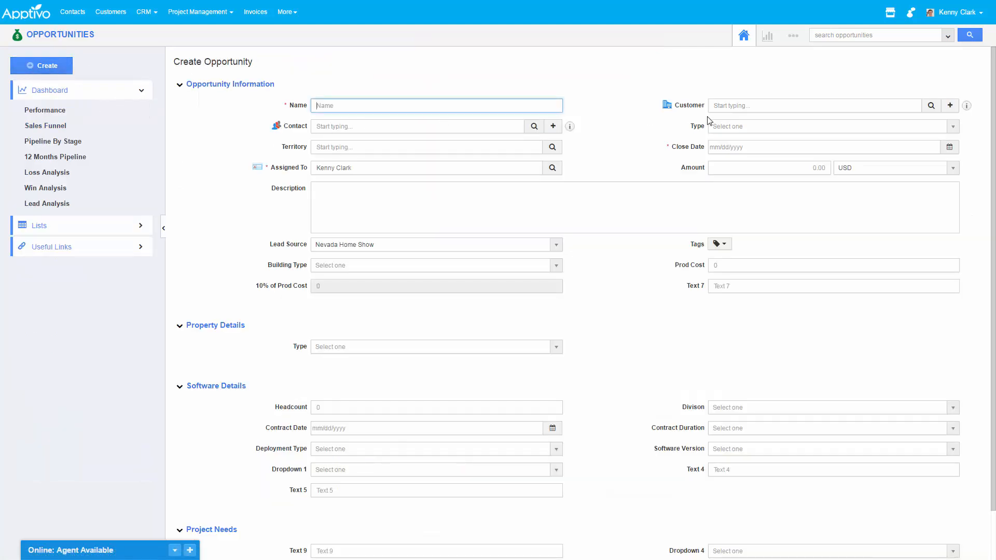
click(743, 132)
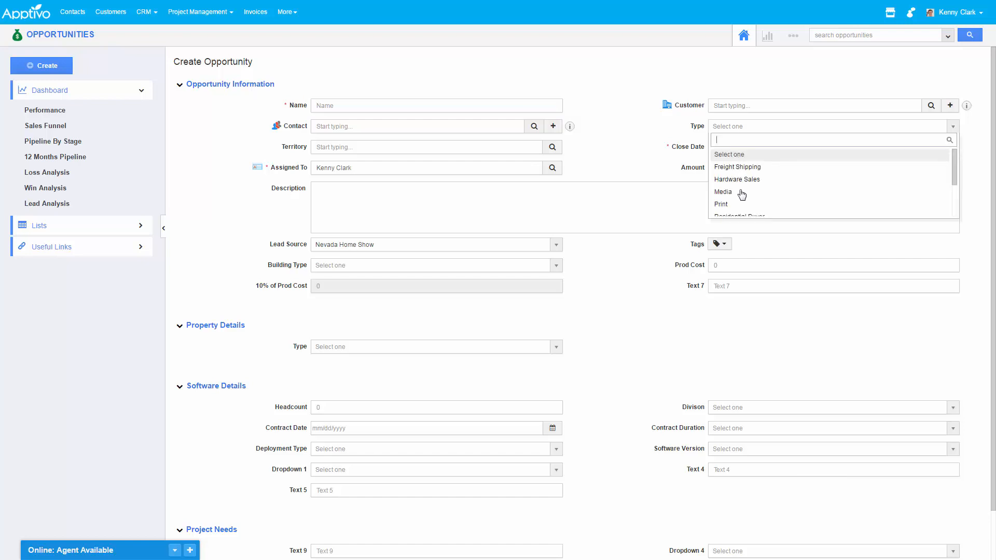
scroll(763, 194, down, 2)
click(770, 168)
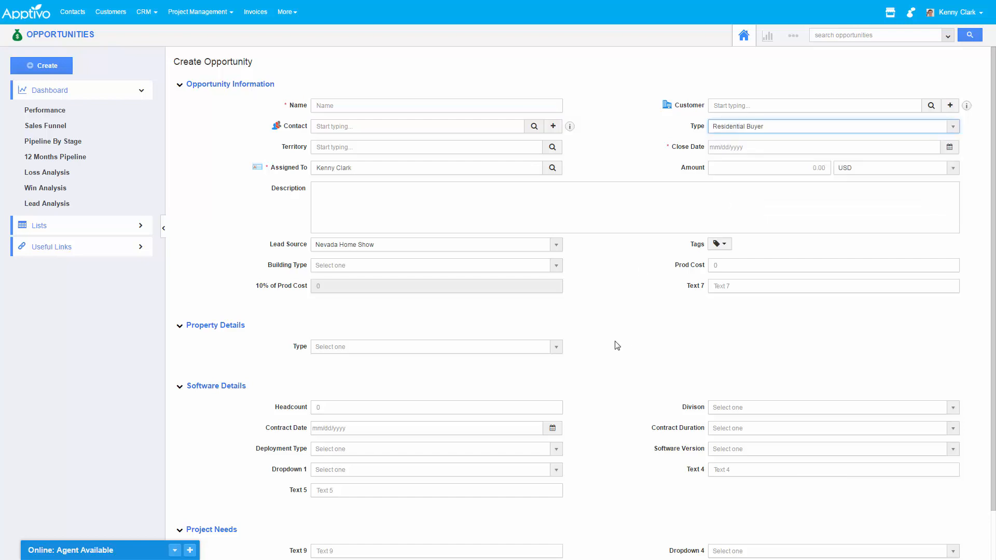
click(394, 348)
click(335, 387)
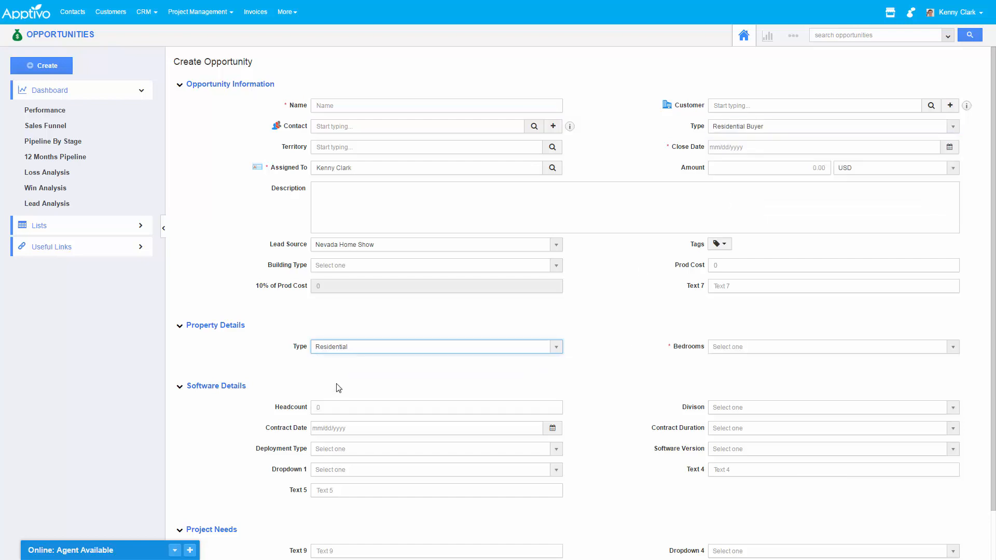
Try Unknown and 3 as the Bedrooms value in the draft opportunity.
click(730, 347)
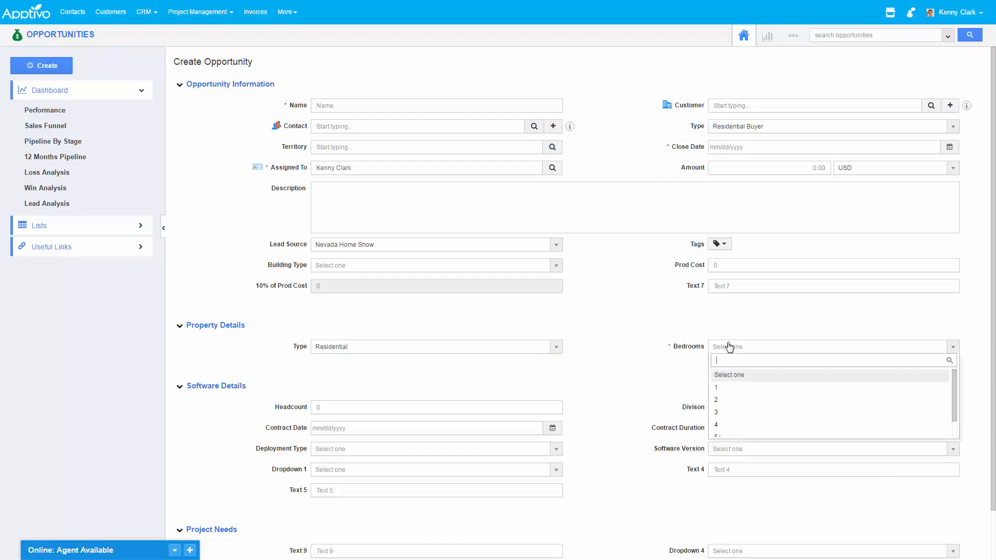
scroll(745, 403, down, 1)
click(729, 433)
click(660, 360)
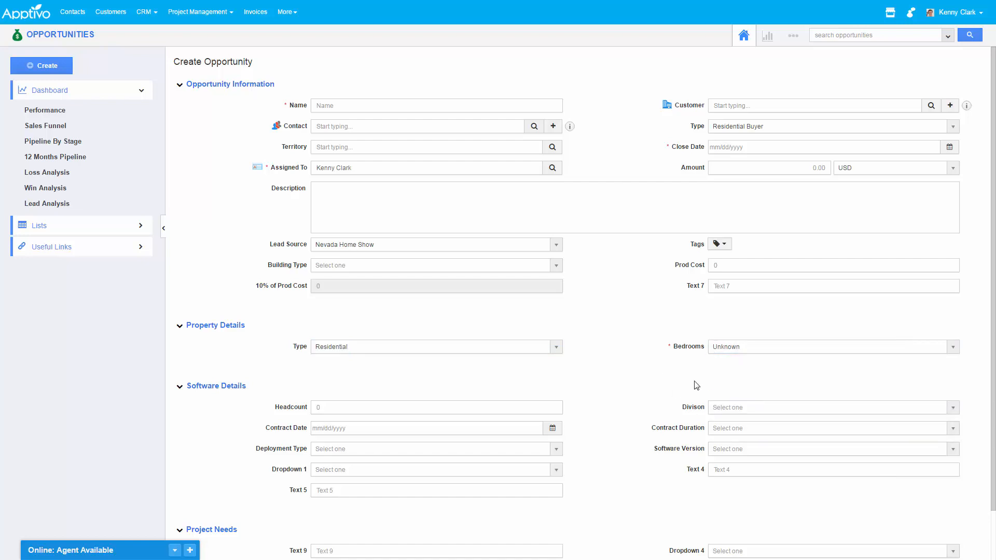
click(739, 348)
click(721, 393)
scroll(610, 332, down, 1)
scroll(614, 446, up, 1)
In the opportunity Master Layout, add a dropdown named Extra Services below 10% of Prod Cost in Opportunity Information.
click(793, 35)
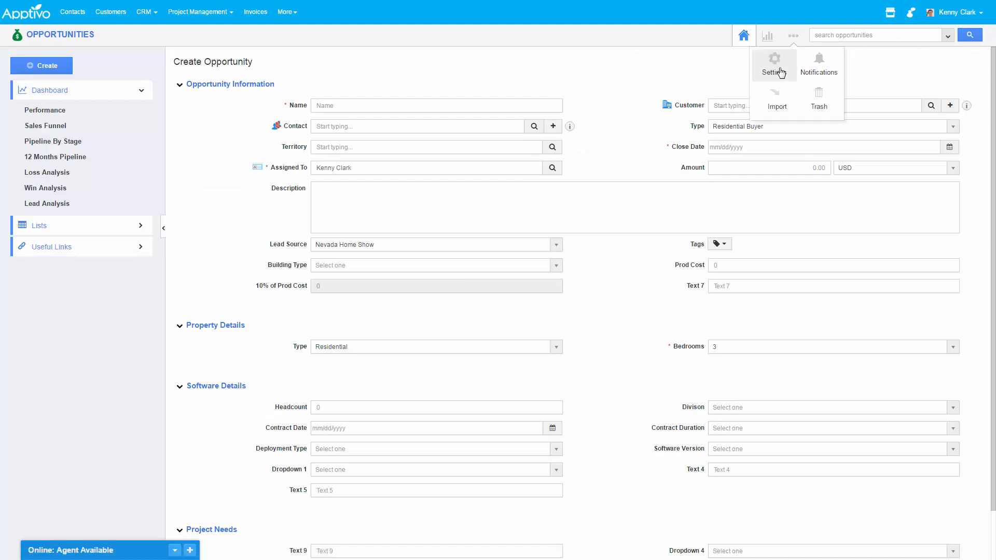
click(750, 77)
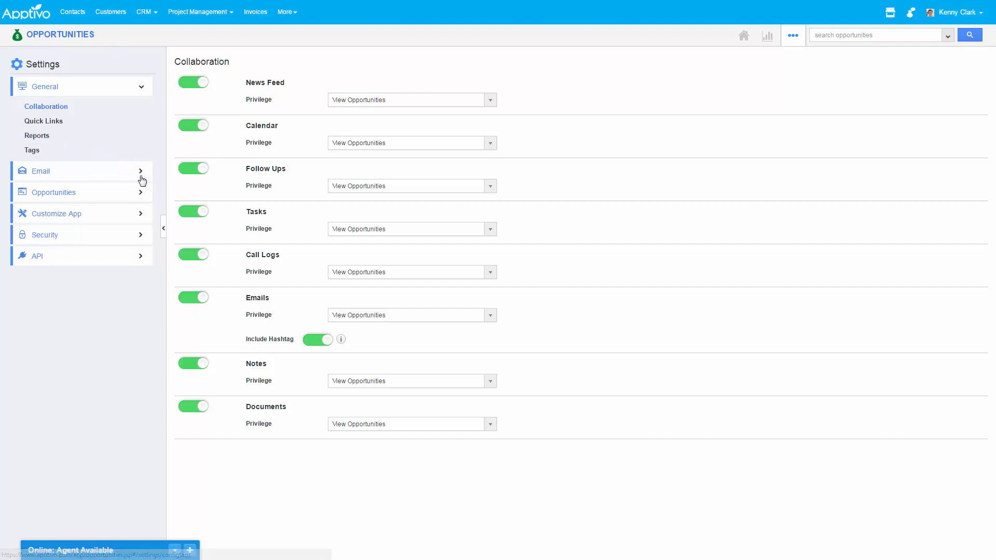
click(81, 215)
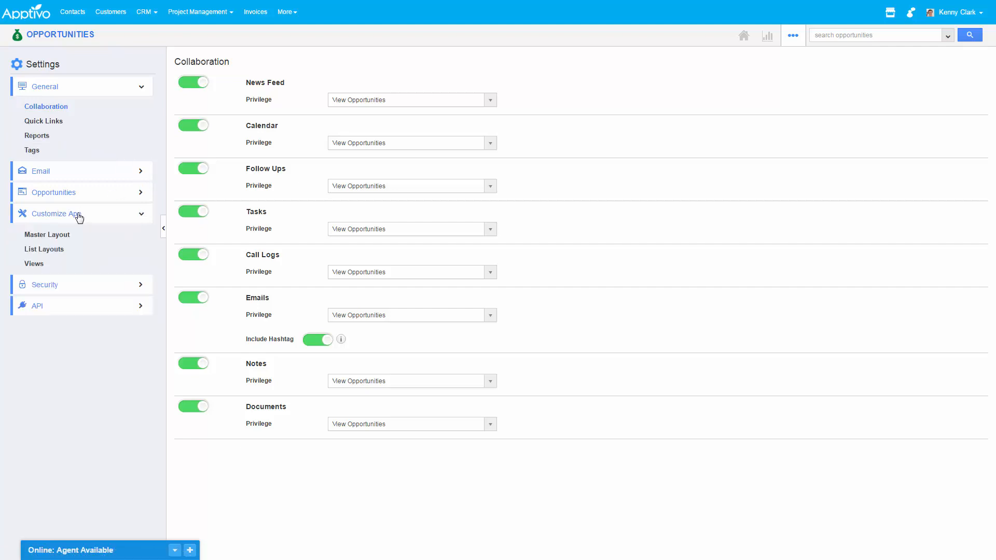
click(51, 236)
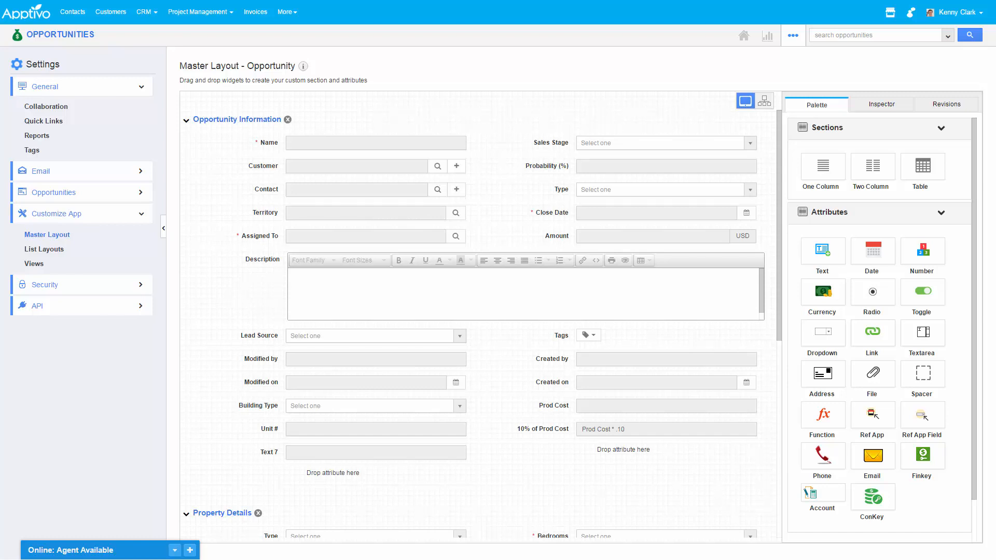
drag(825, 343, 539, 491)
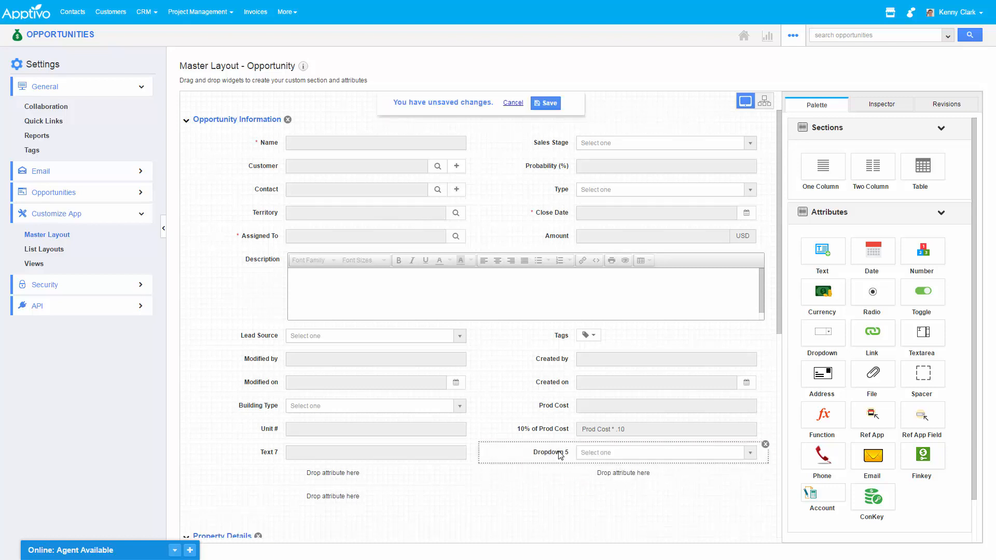
click(903, 163)
triple_click(902, 163)
text(Extre)
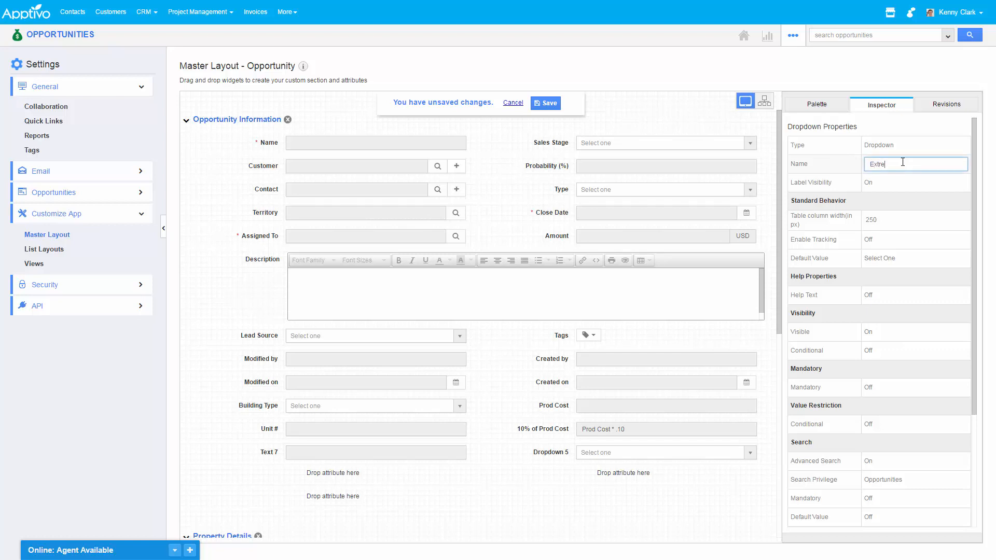
text(a Services)
Give the Extra Services dropdown the values Property Management and Referral Program.
scroll(914, 413, down, 3)
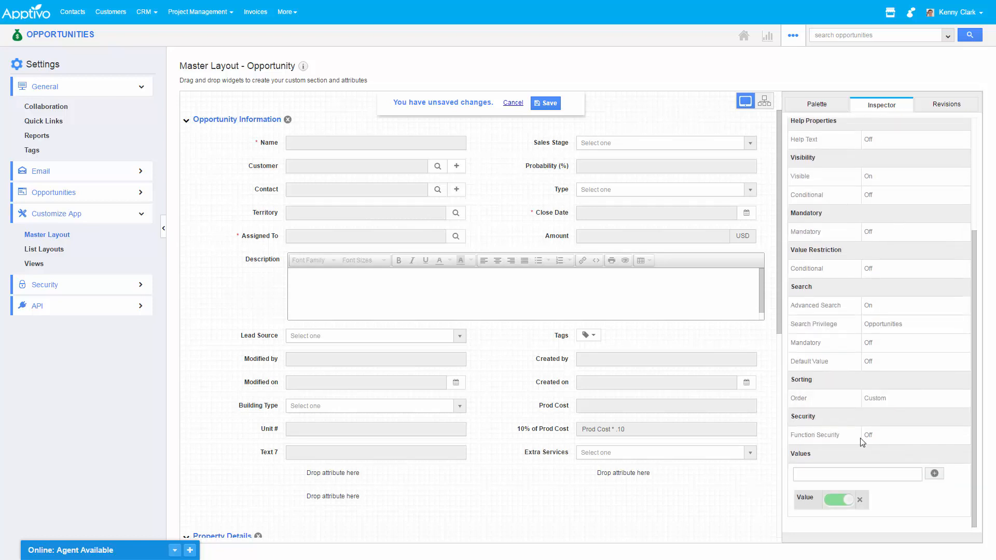
click(830, 469)
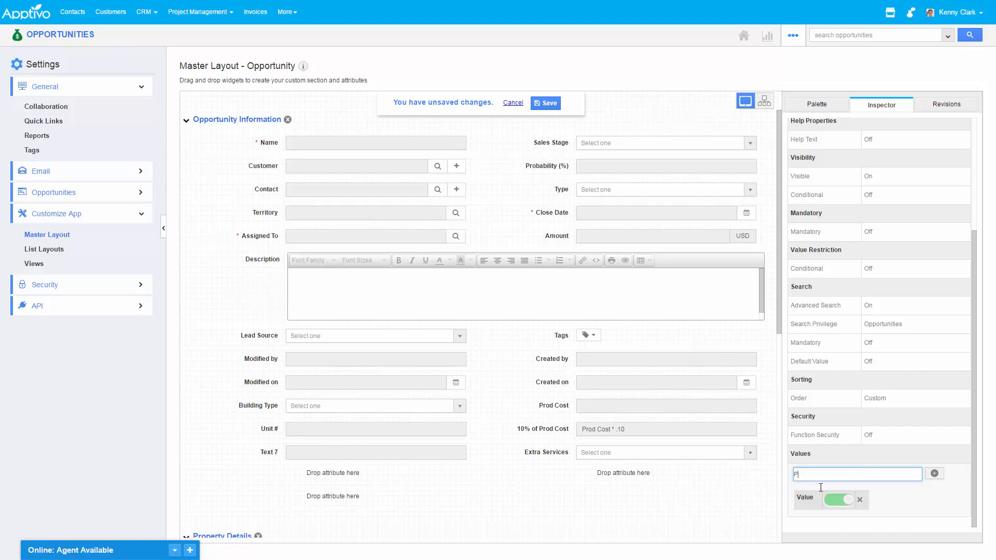
text(roperty Managem)
text(ent)
click(825, 475)
key(BackSpace)
key(Return)
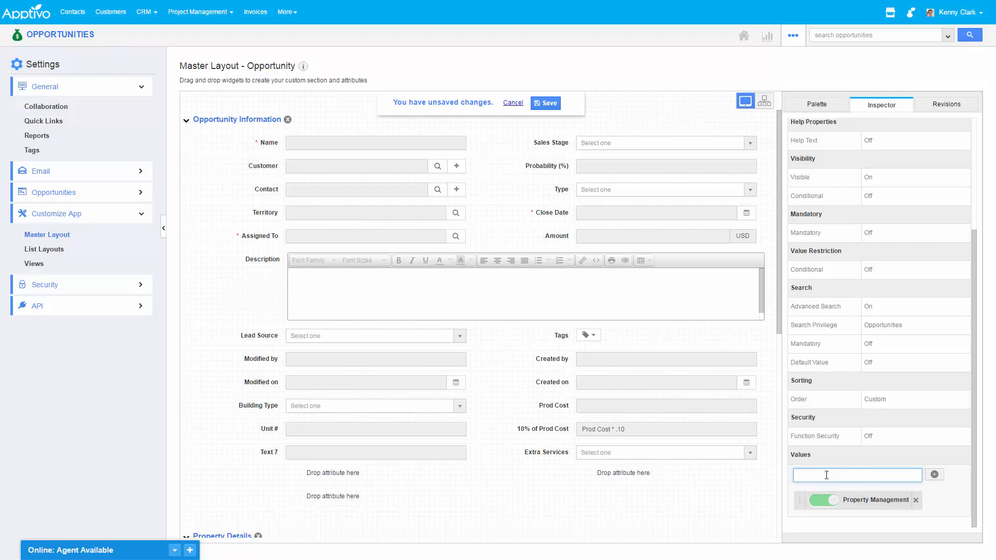
text(R)
text(eferral Program)
key(Return)
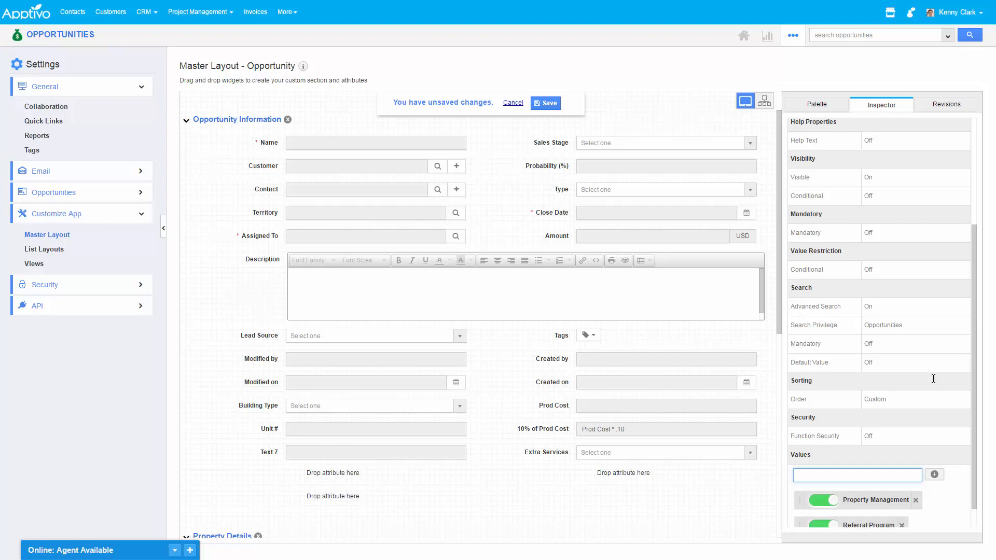
Turn on the conditional value restriction for the Extra Services dropdown.
scroll(952, 329, up, 3)
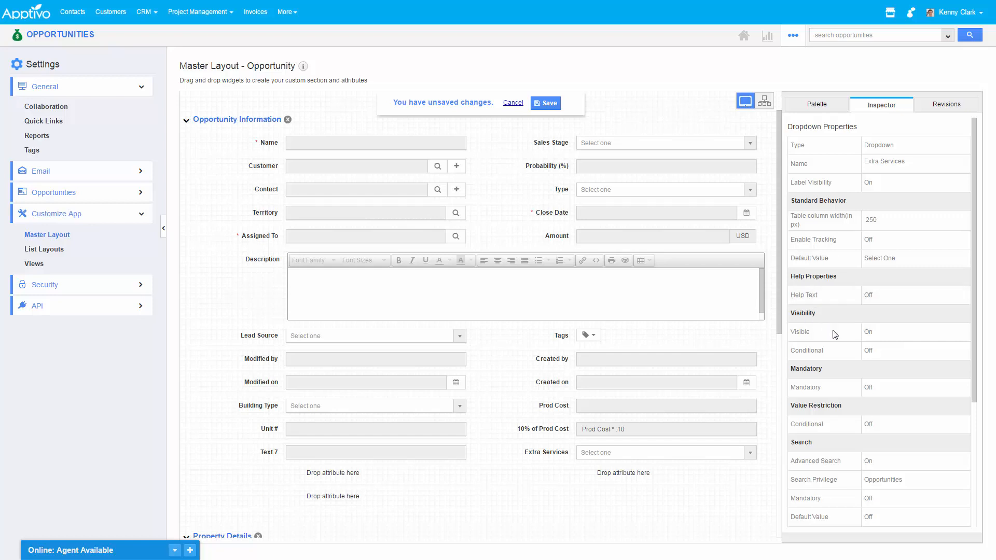
scroll(823, 363, down, 2)
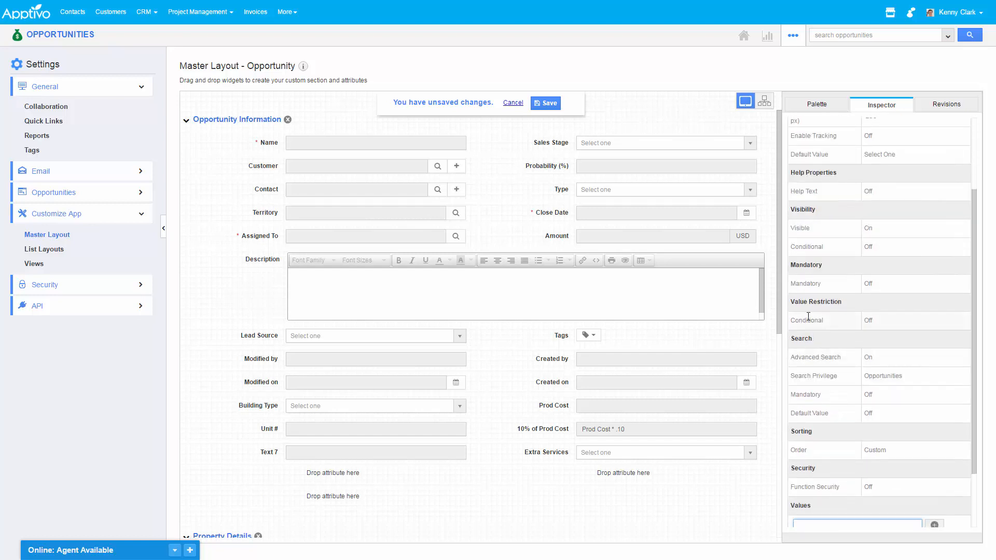
click(885, 322)
click(871, 321)
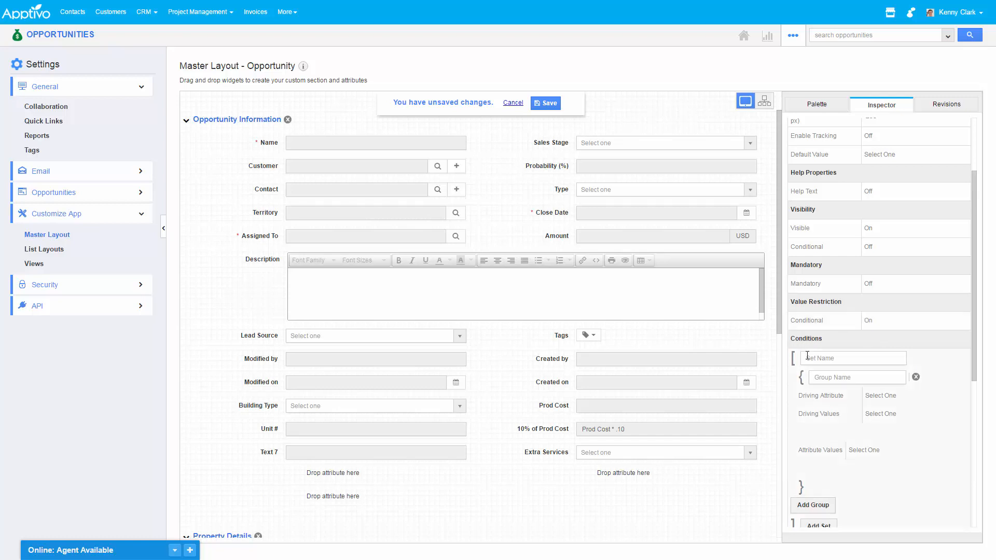
Name the condition set s1 and its first group Res Buyer in the Extra Services value restriction.
scroll(804, 357, down, 2)
click(827, 255)
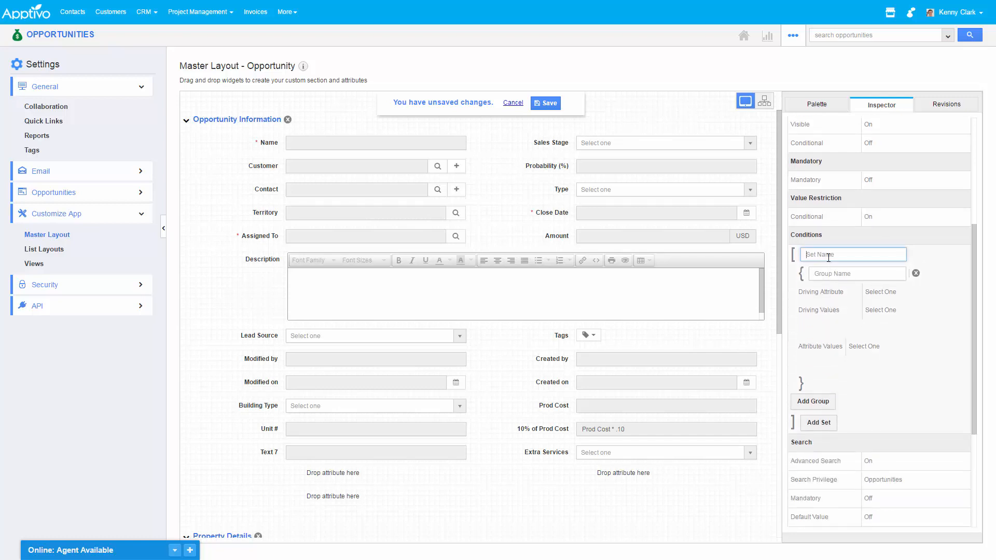
text(s1)
click(821, 273)
text(g2)
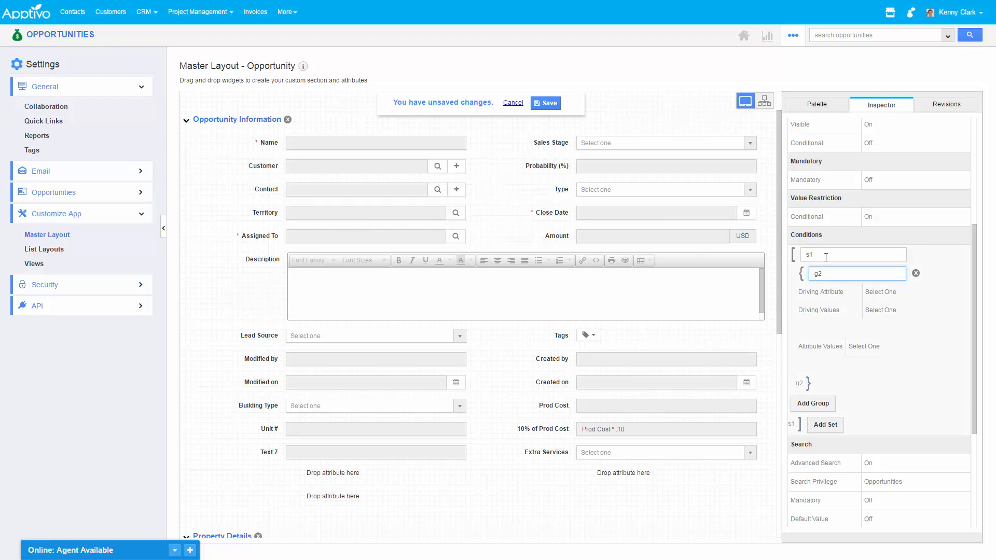
double_click(818, 273)
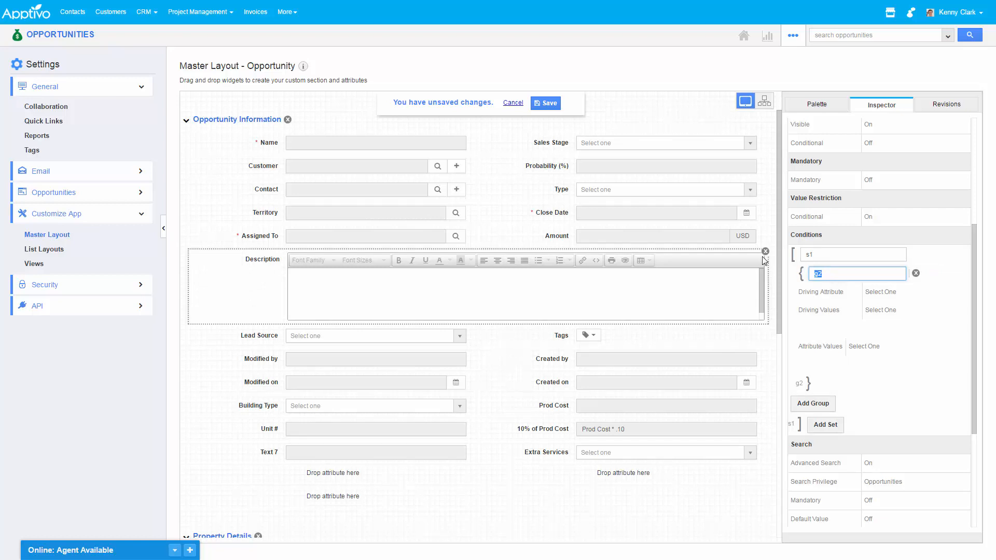
text(R)
text(es Buyer)
Make Type the driving attribute of the Res Buyer group, with Residential Buyer as its driving value.
click(879, 296)
click(879, 299)
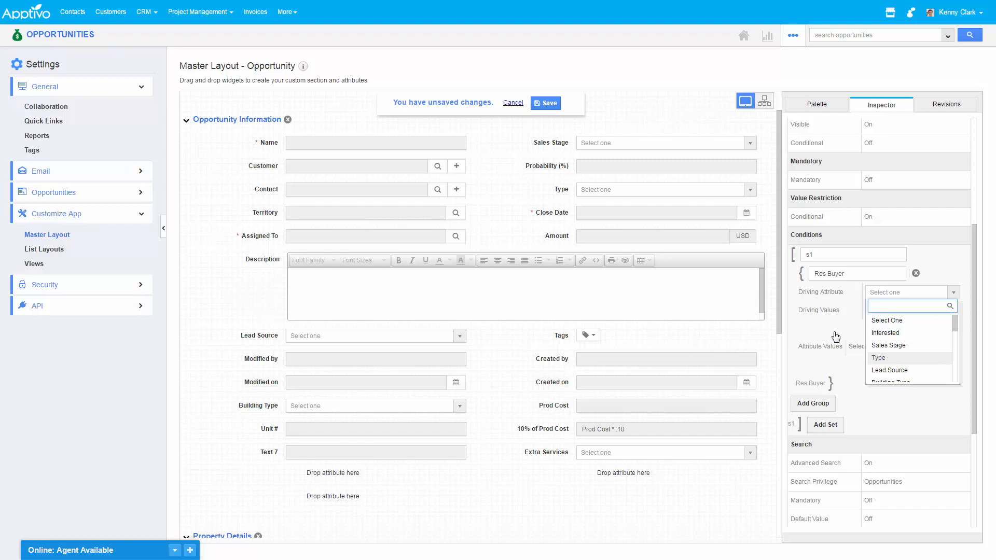
key(Return)
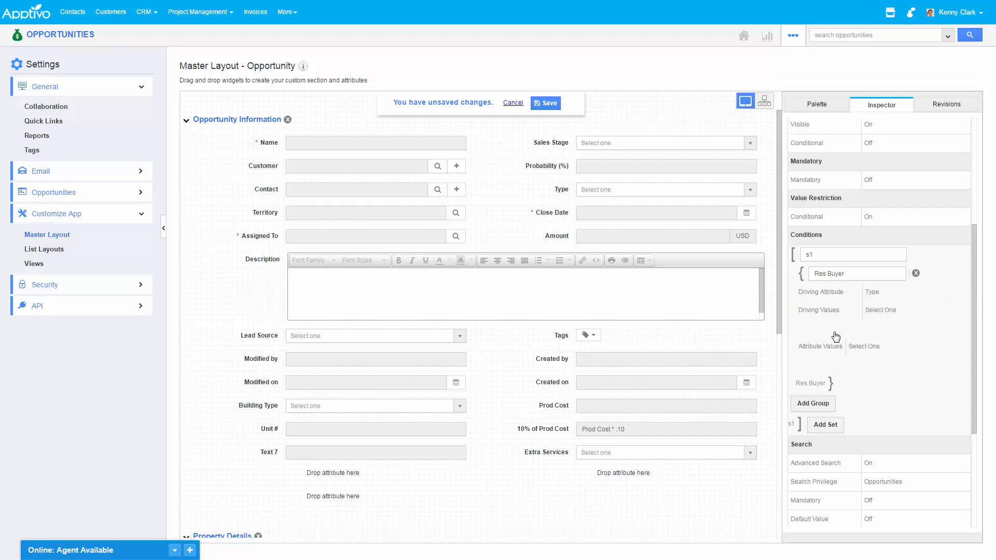
click(865, 309)
click(897, 310)
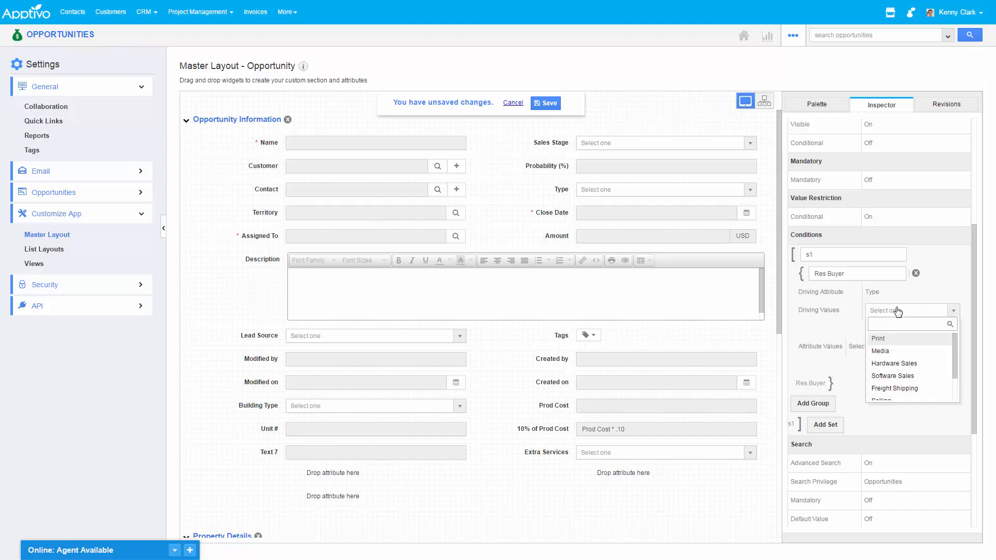
scroll(898, 361, down, 5)
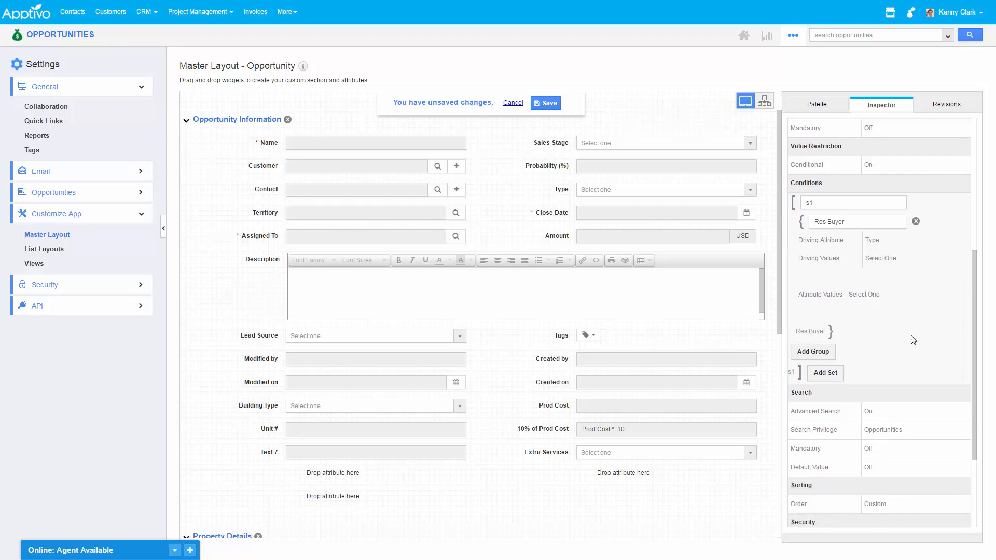
click(885, 258)
click(898, 331)
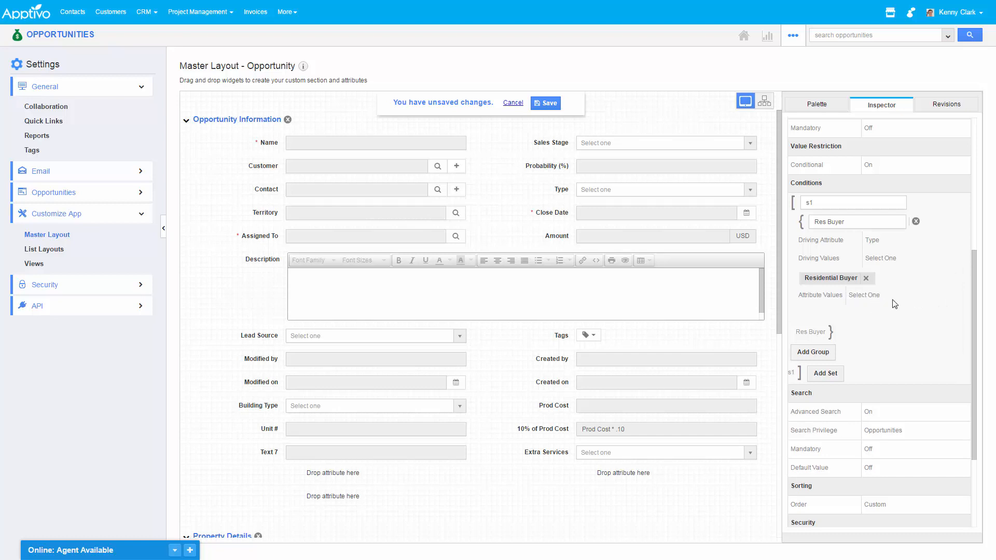
Add Property Management and Referral Program as the attribute values of the Res Buyer group.
click(870, 299)
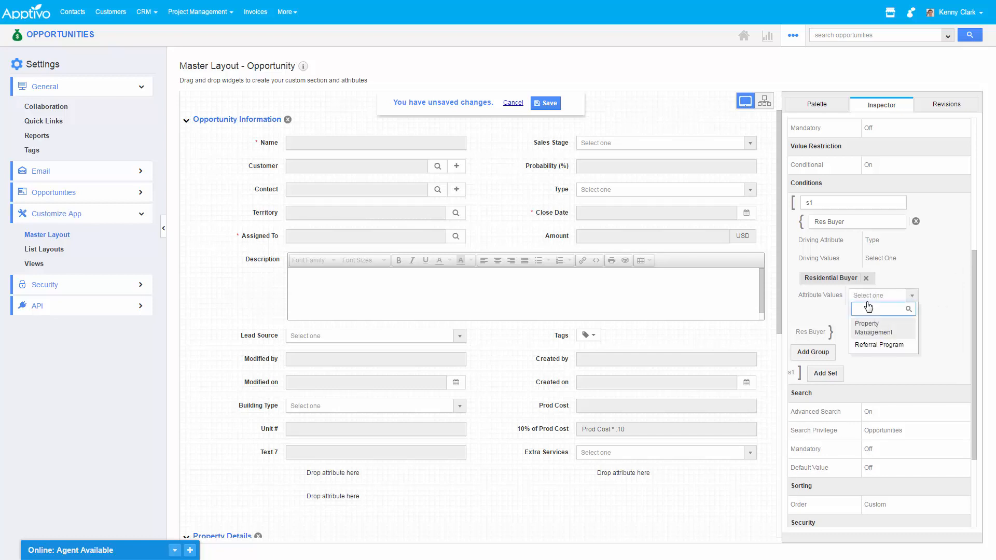
click(877, 330)
click(872, 295)
click(877, 296)
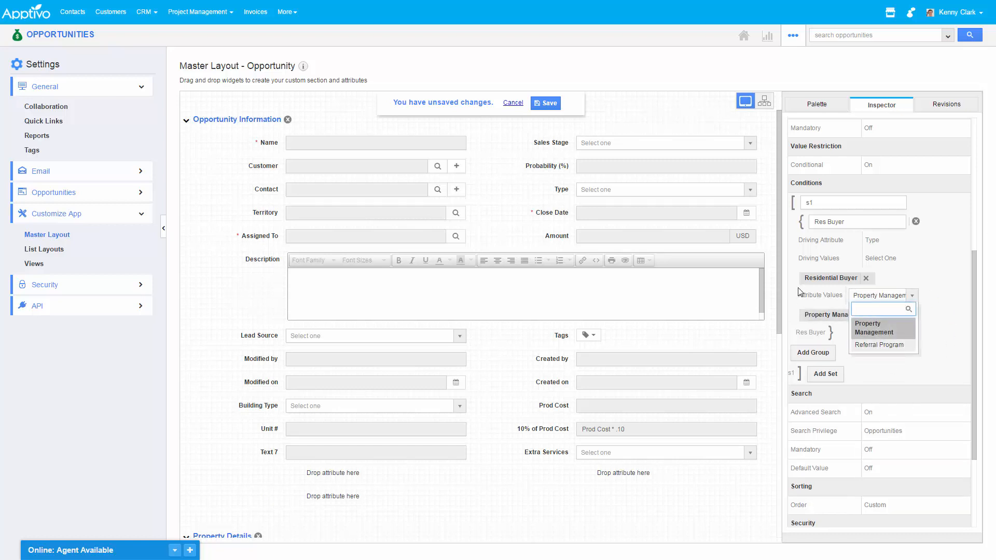
click(876, 345)
click(838, 316)
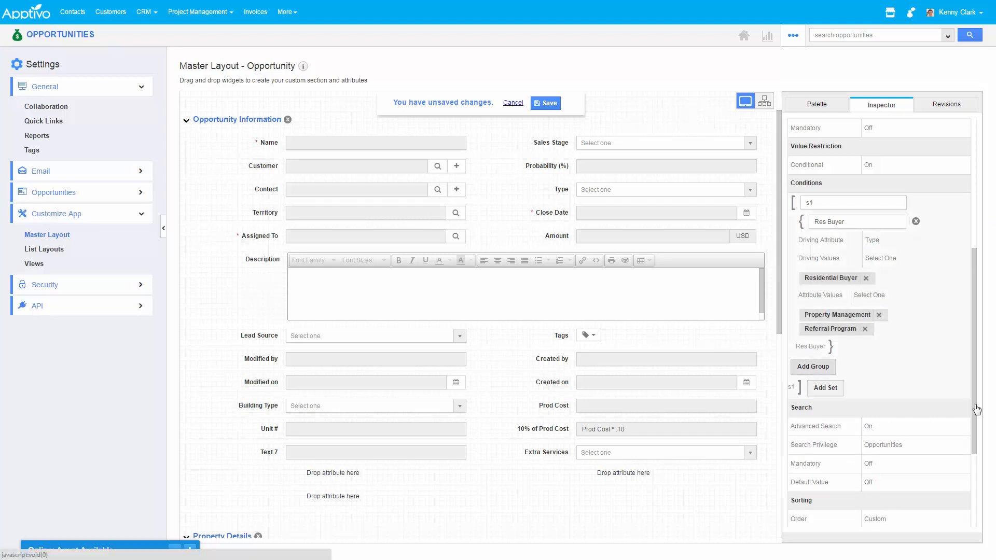
Add a second condition group to set s1 and name it Res Seller.
click(830, 366)
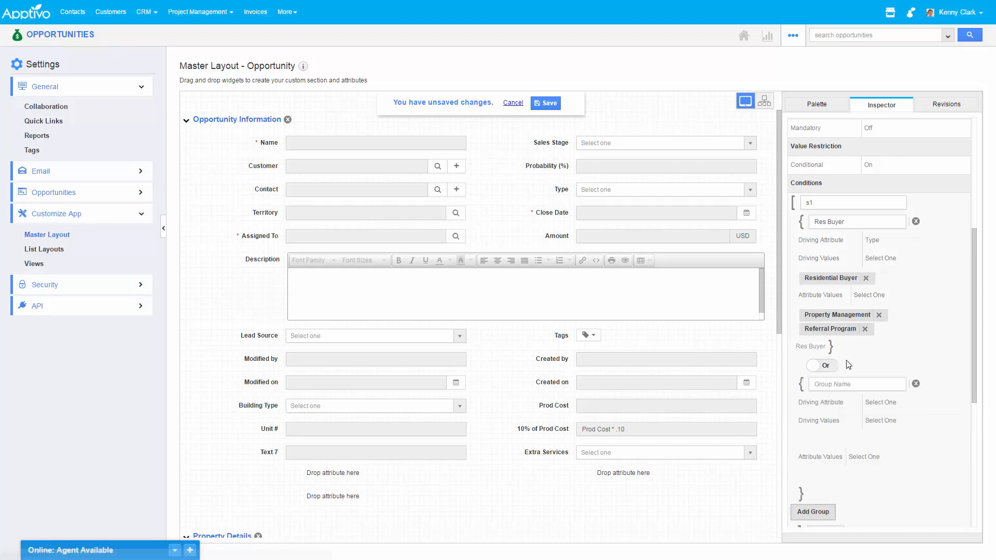
scroll(851, 311, down, 2)
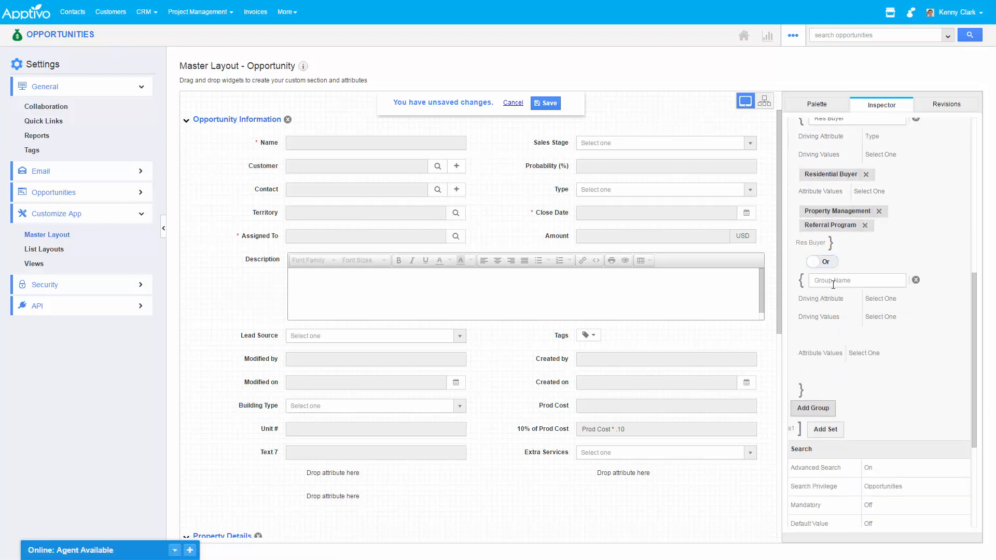
click(861, 284)
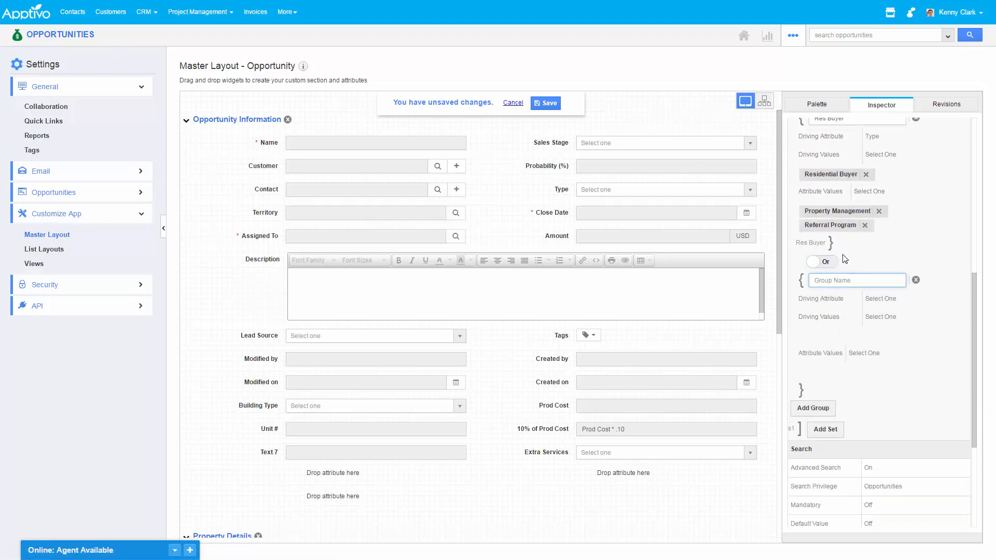
text(R)
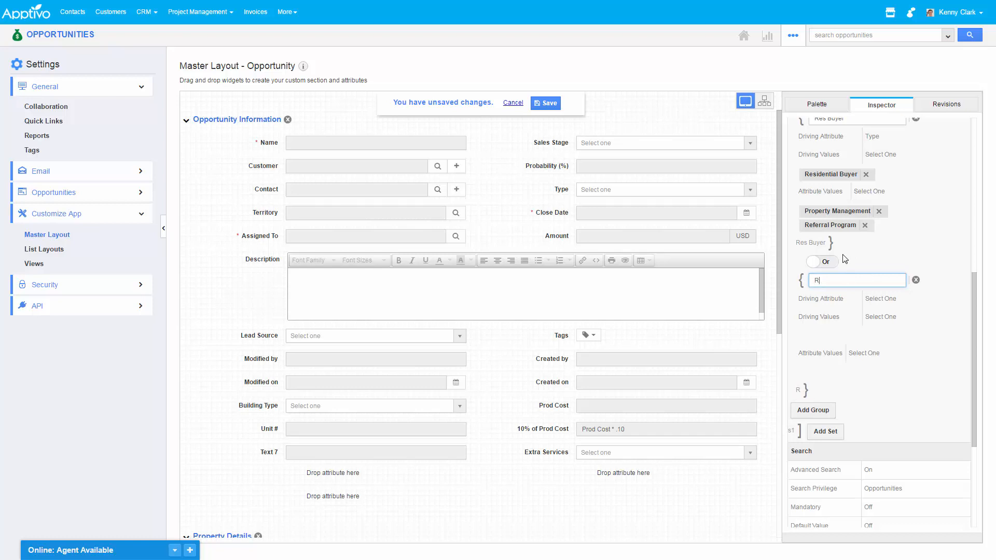
text(es Seller)
Make Type the driving attribute of the Res Seller group, with Residential Seller as its driving value.
click(888, 302)
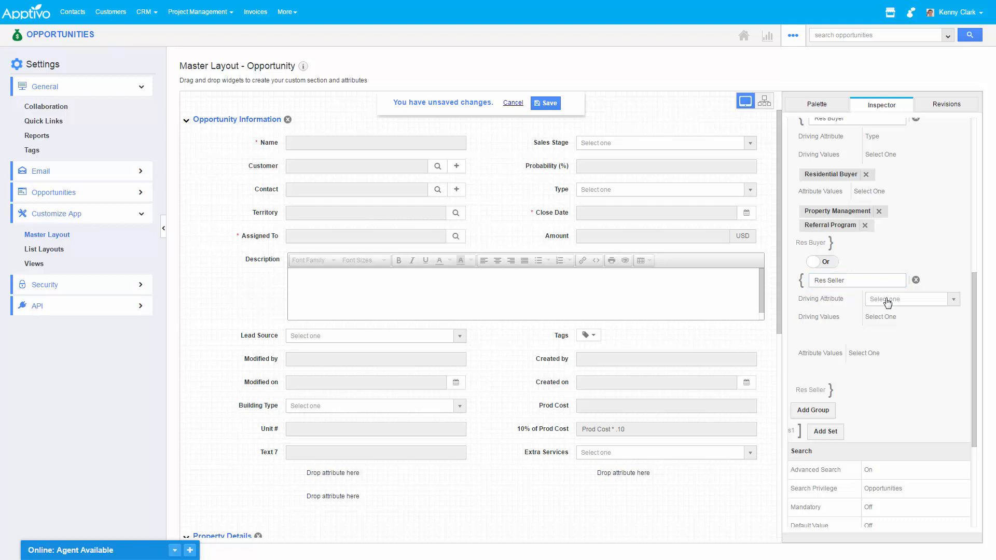
click(888, 303)
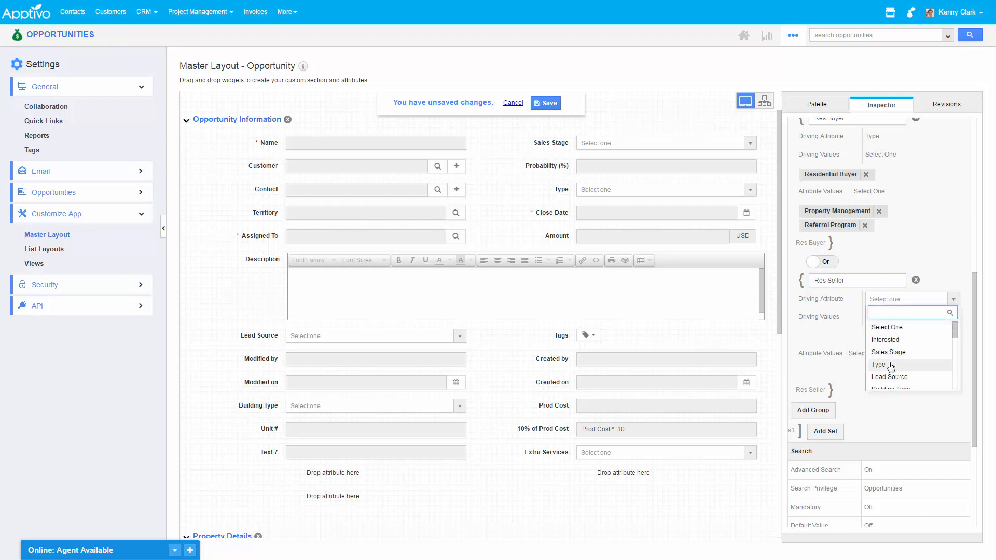
click(878, 364)
click(882, 317)
scroll(902, 371, down, 2)
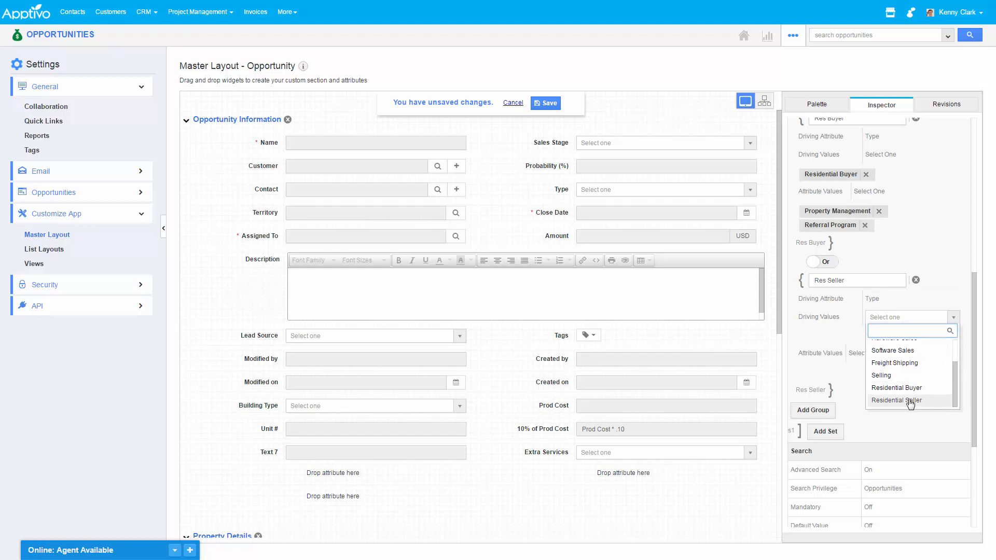
click(907, 401)
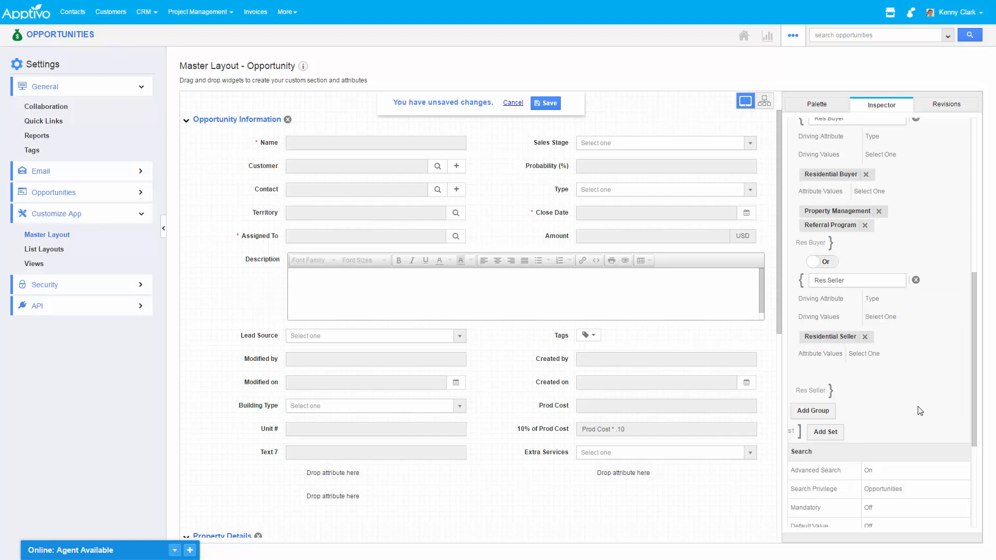
Add Referral Program as the Res Seller group's attribute value, save the master layout, and return to the Opportunities home page.
click(865, 357)
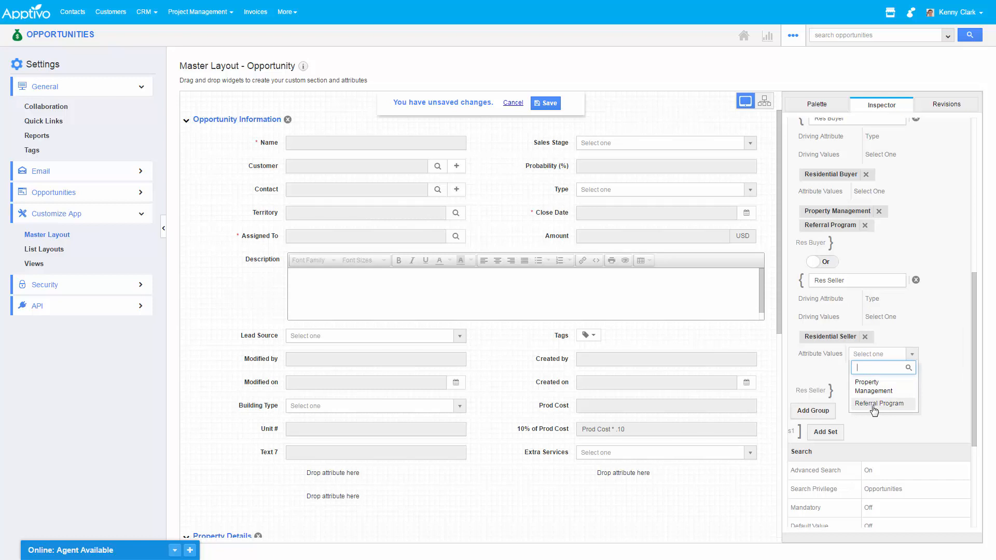
click(902, 404)
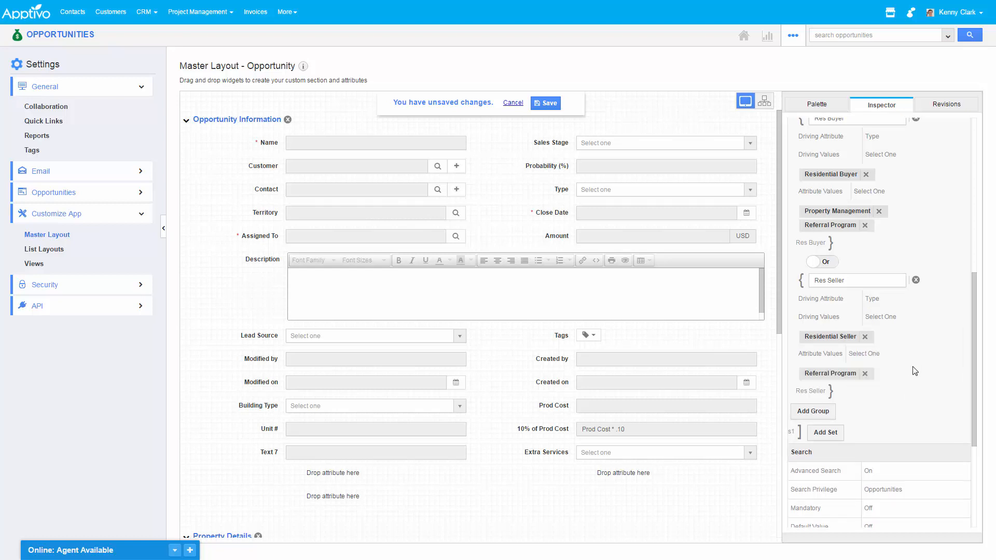
scroll(923, 352, up, 5)
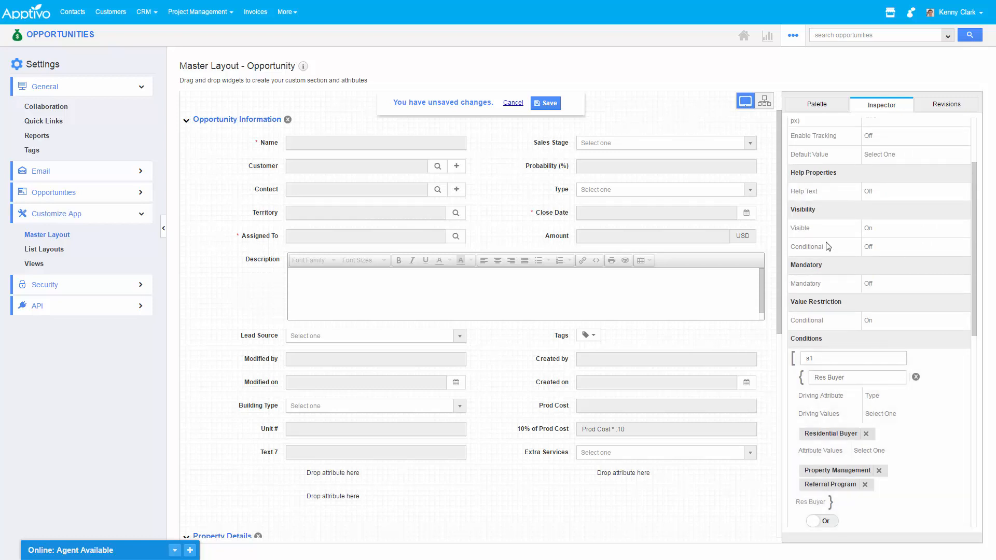
click(549, 106)
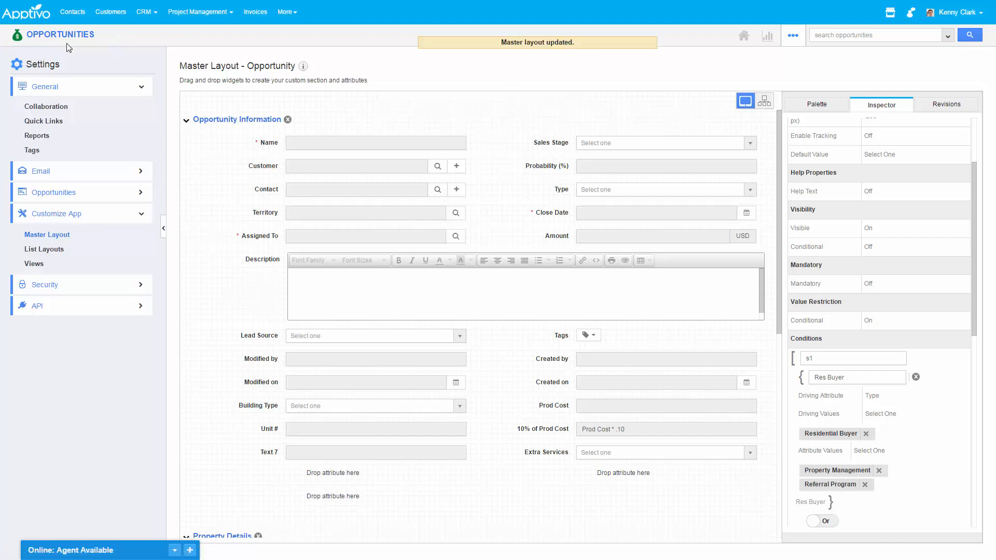
click(53, 37)
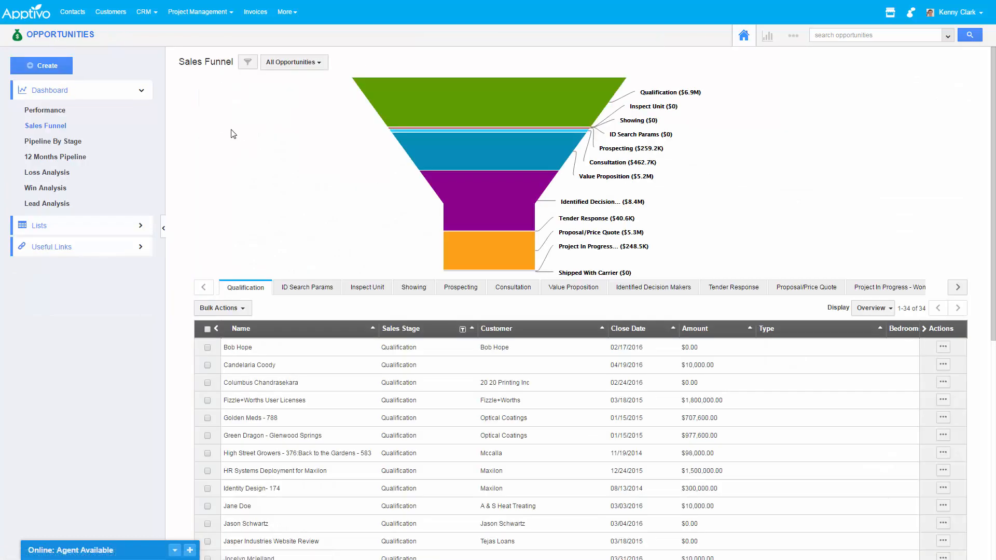
click(793, 35)
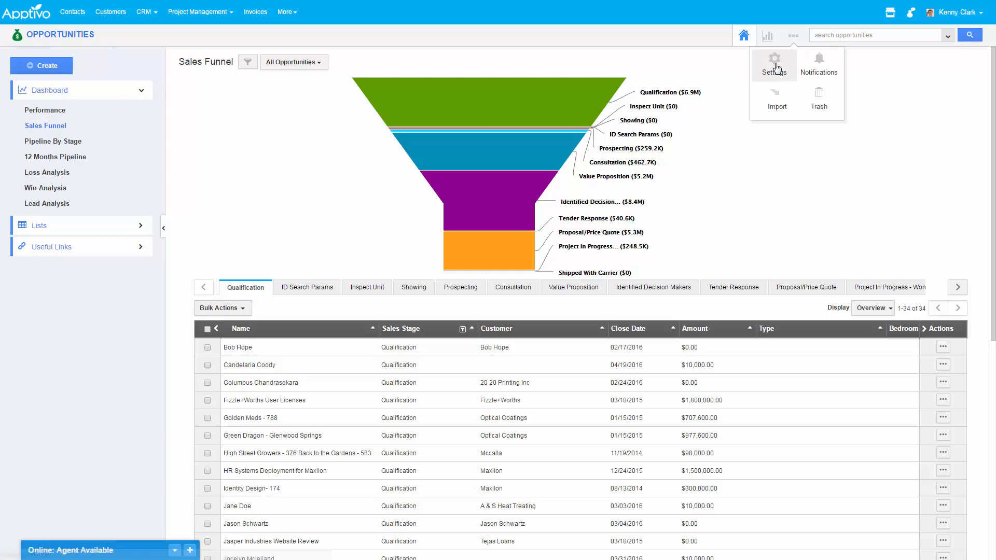
click(776, 65)
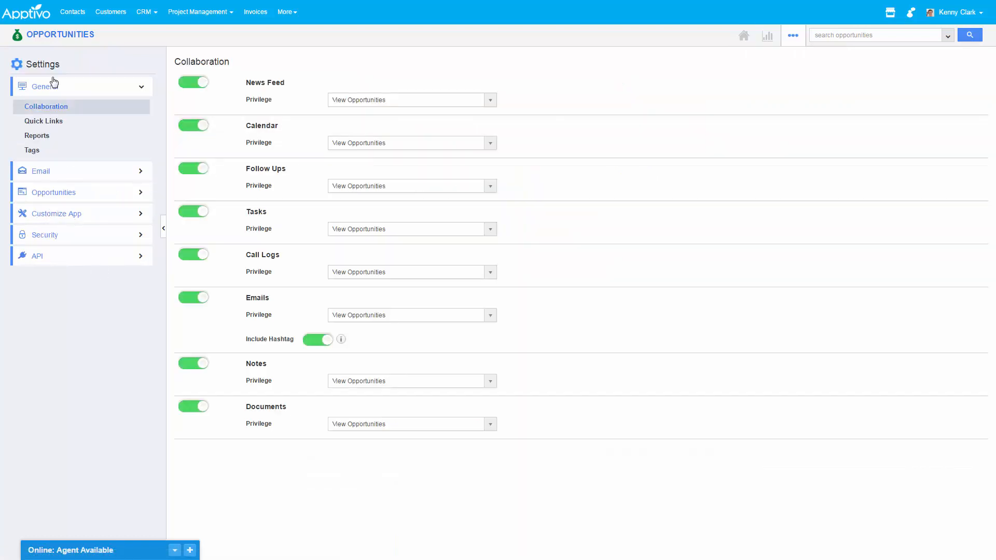
click(57, 41)
Start a new opportunity and check which Extra Services options are offered without a Type selected.
click(44, 66)
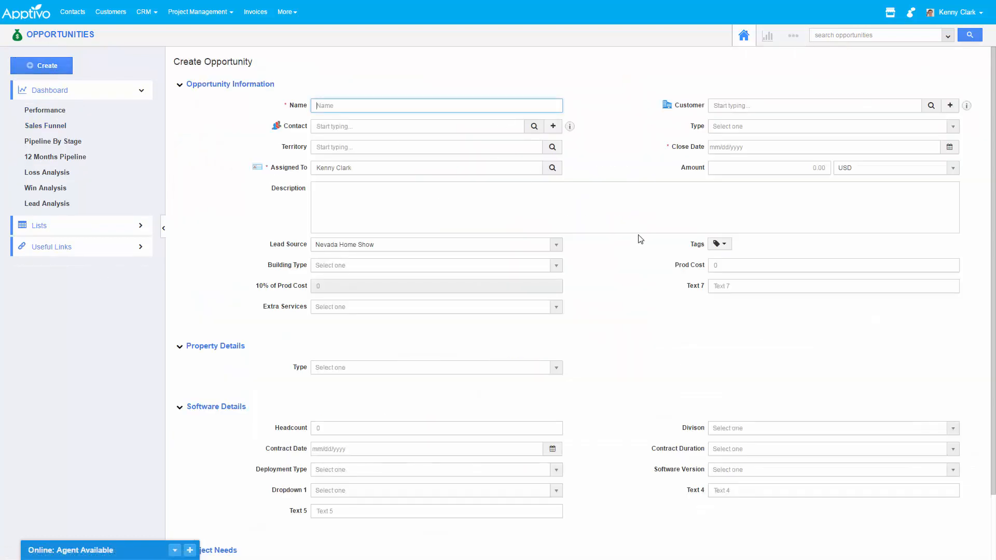
click(335, 306)
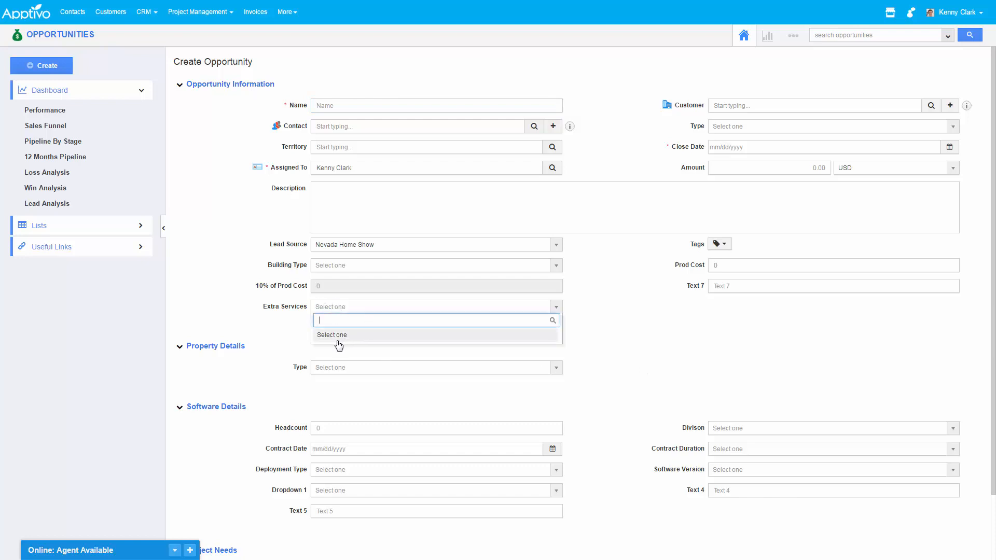
click(232, 327)
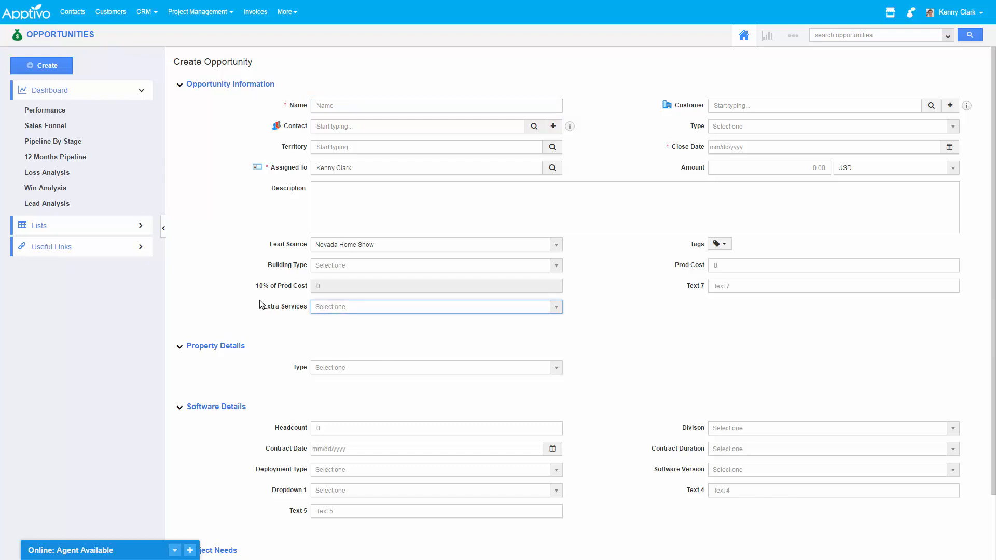
Set the draft opportunity's Type to Residential Buyer and check which Extra Services options are offered.
click(903, 126)
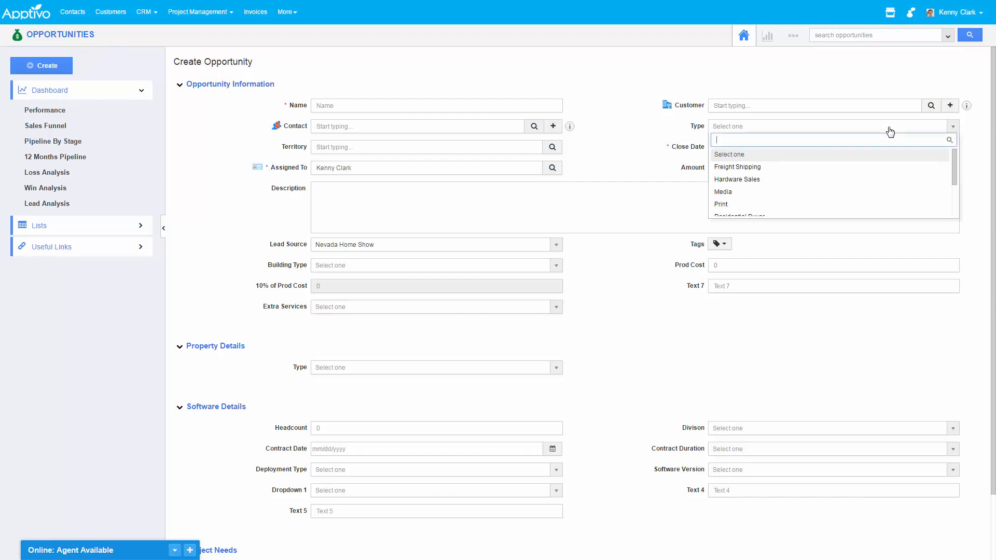
scroll(779, 177, down, 3)
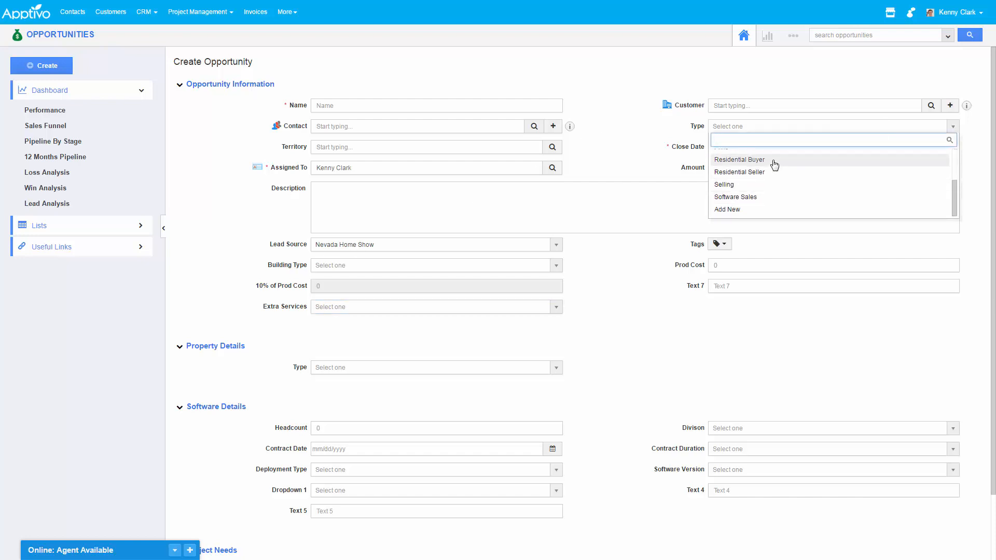
click(774, 165)
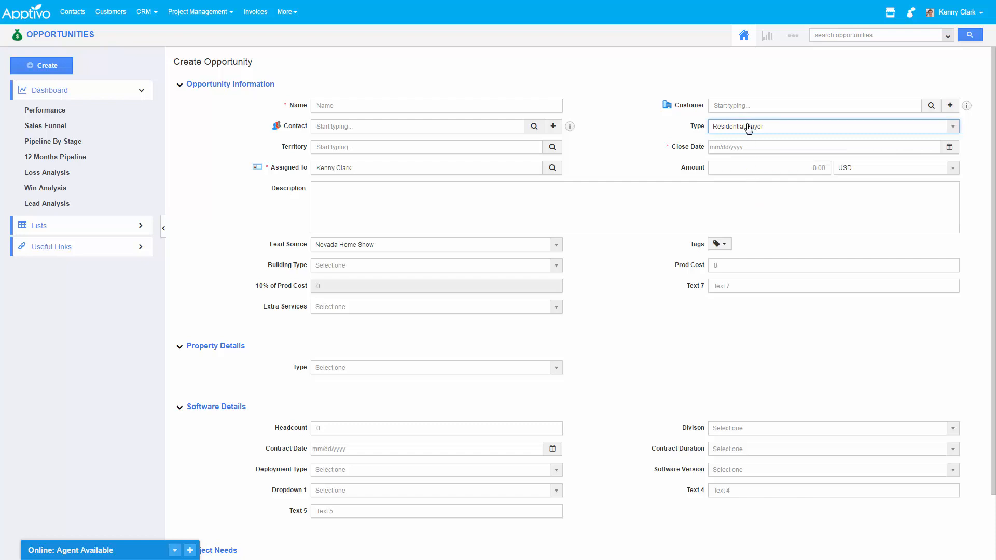
click(396, 311)
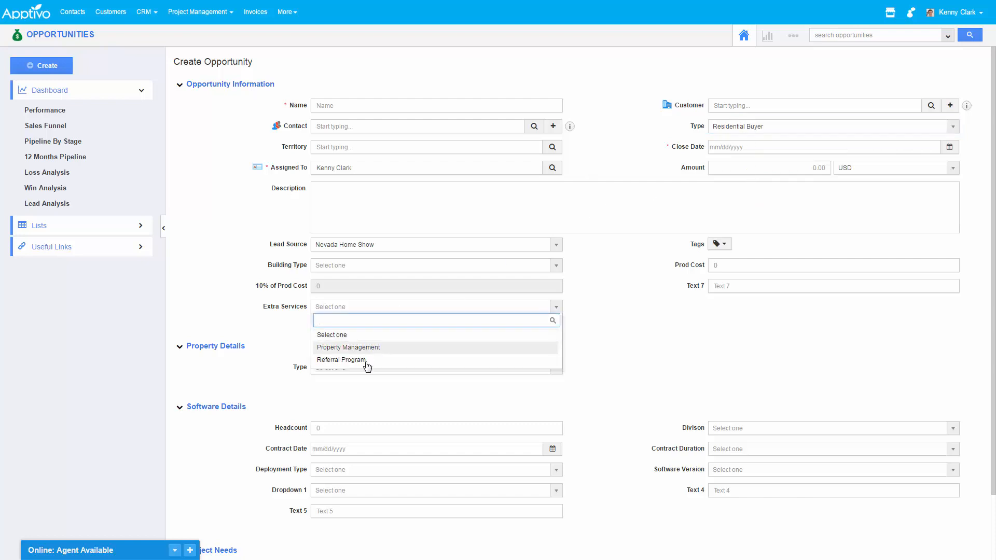
click(659, 351)
Set the draft opportunity's Type to Residential Seller and check the Type field under Property Details.
click(734, 127)
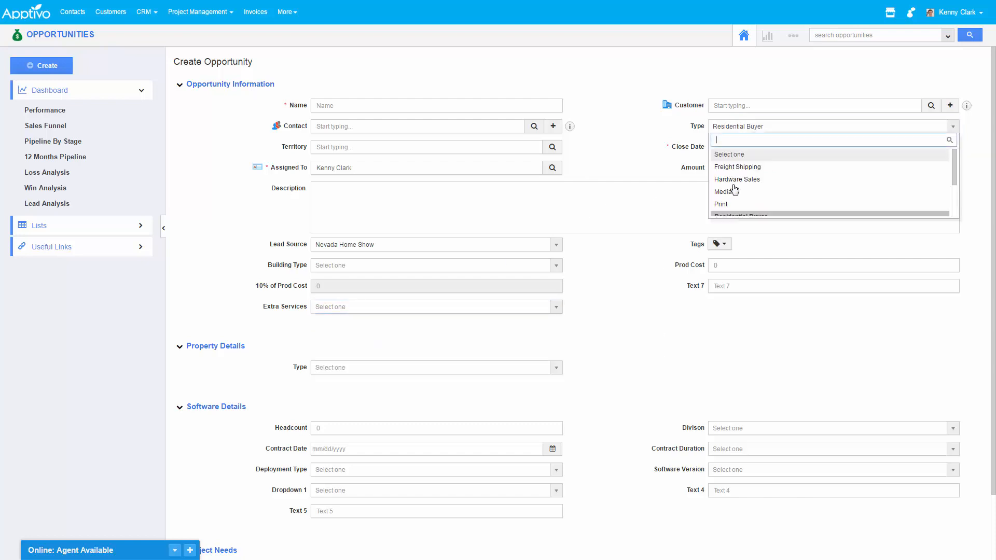
scroll(731, 192, down, 3)
click(740, 177)
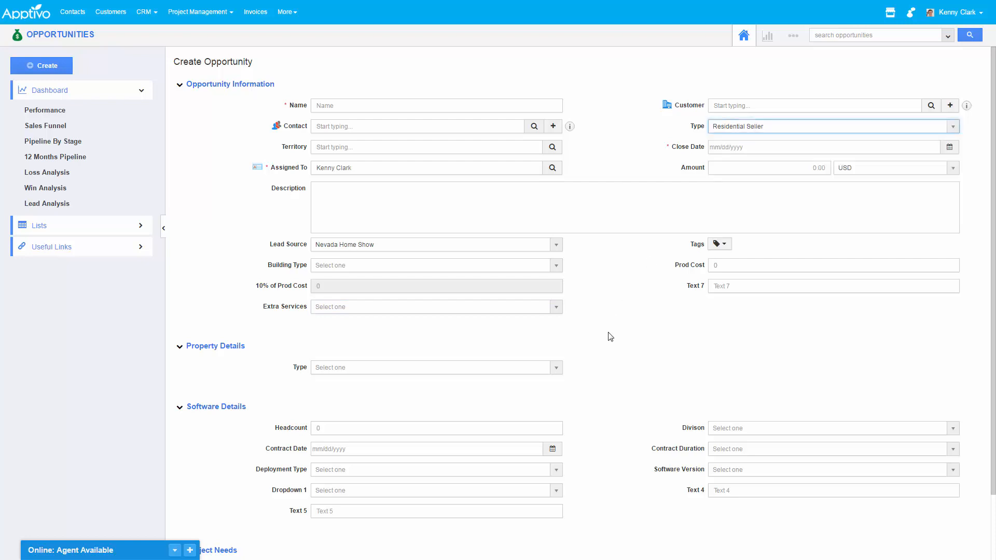
click(428, 369)
click(716, 390)
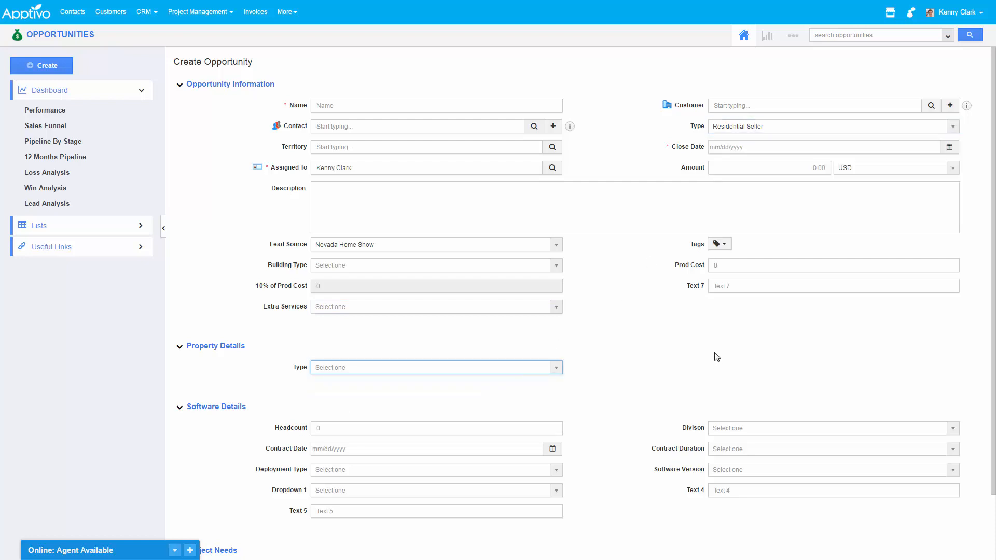
click(751, 127)
scroll(731, 192, down, 3)
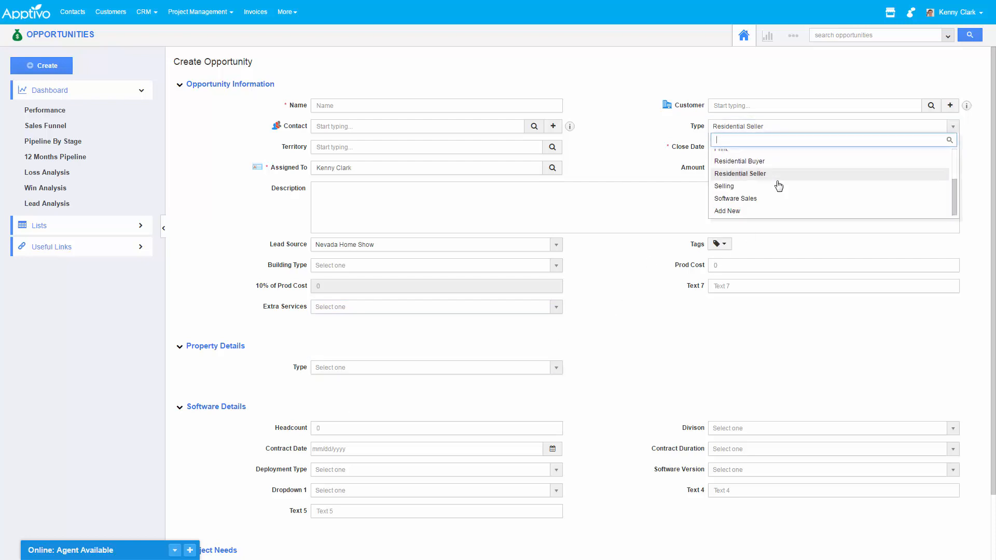
click(451, 391)
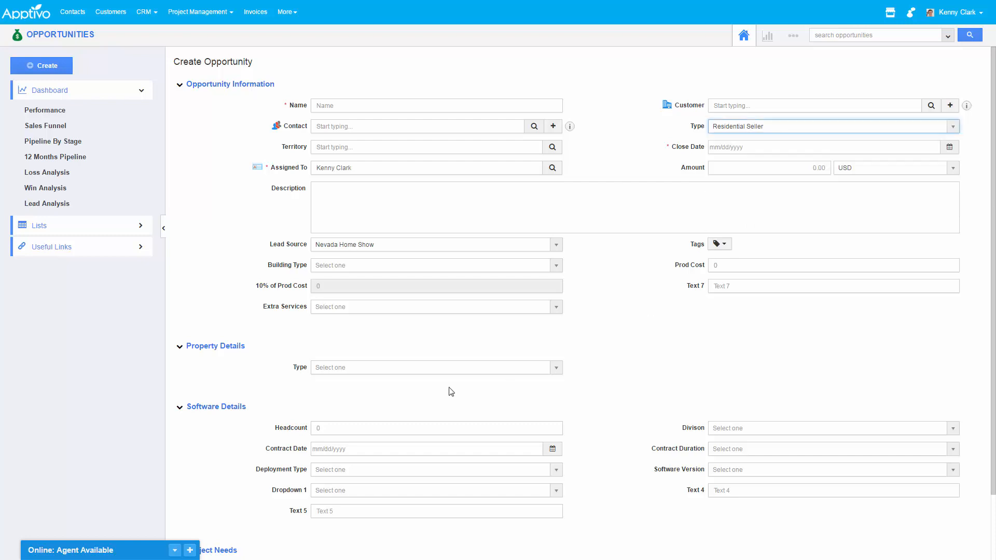
click(422, 371)
click(736, 374)
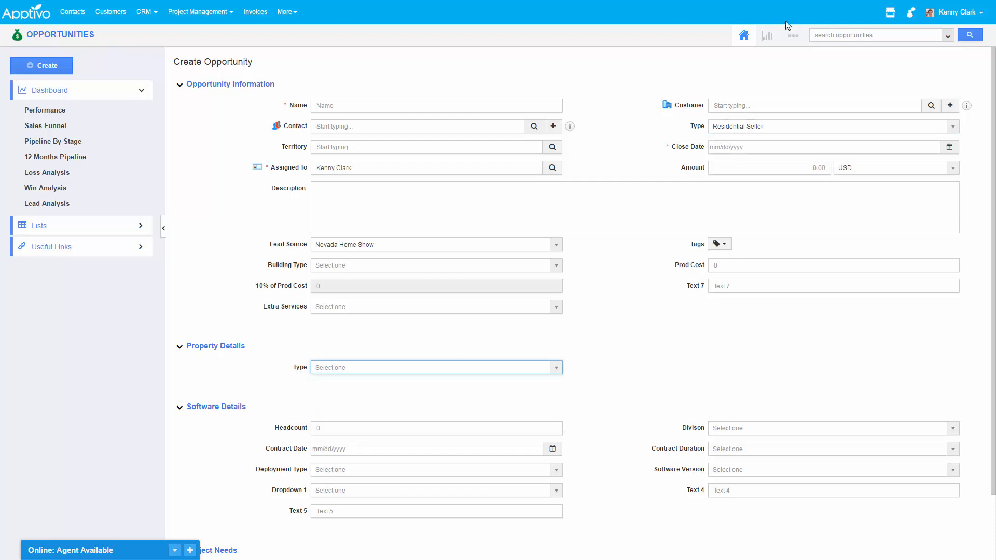
Check which Extra Services options are offered for the Residential Seller type.
click(341, 308)
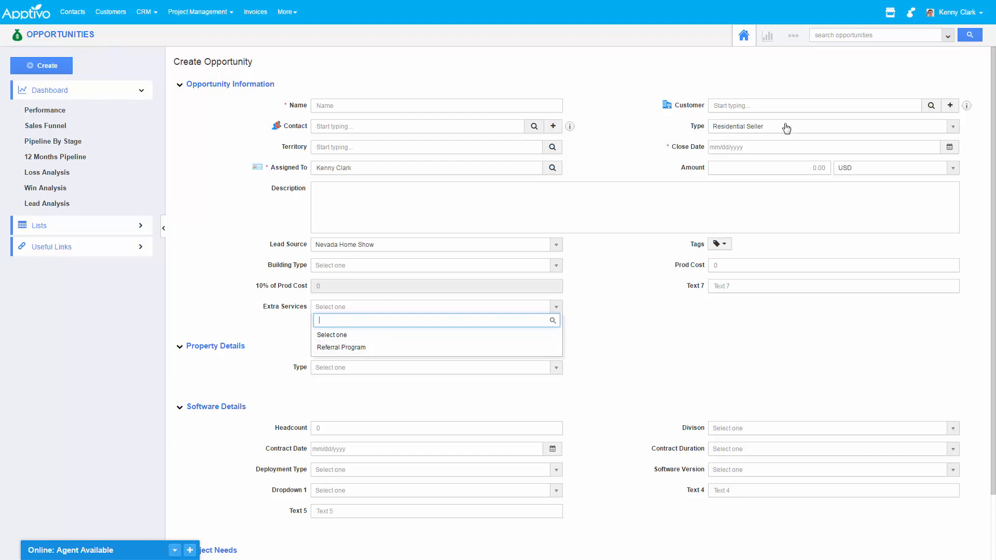
click(629, 74)
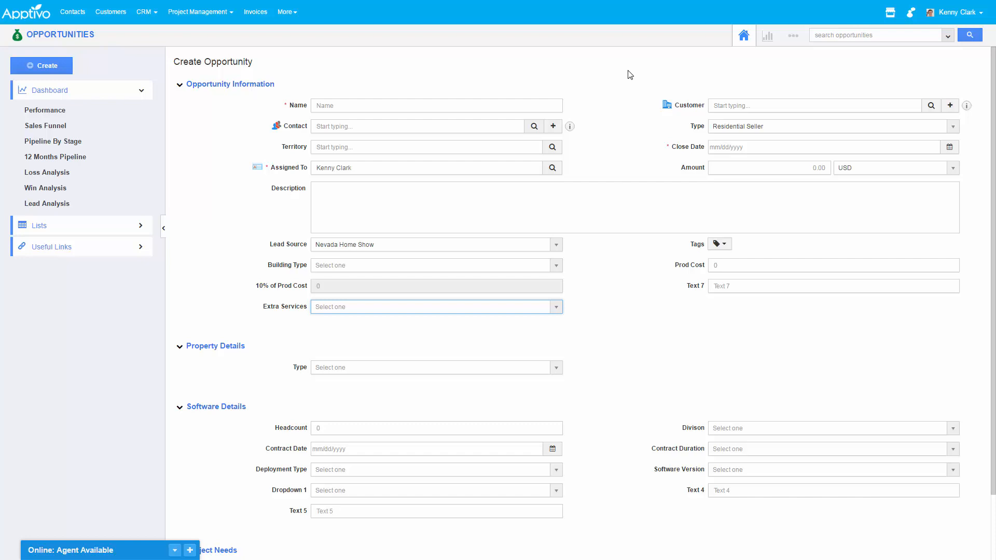
click(789, 127)
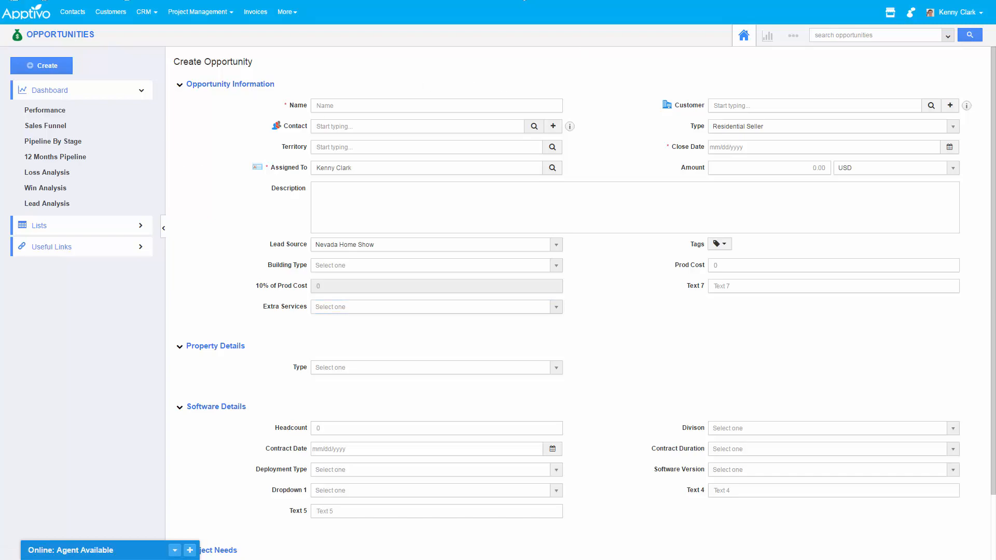
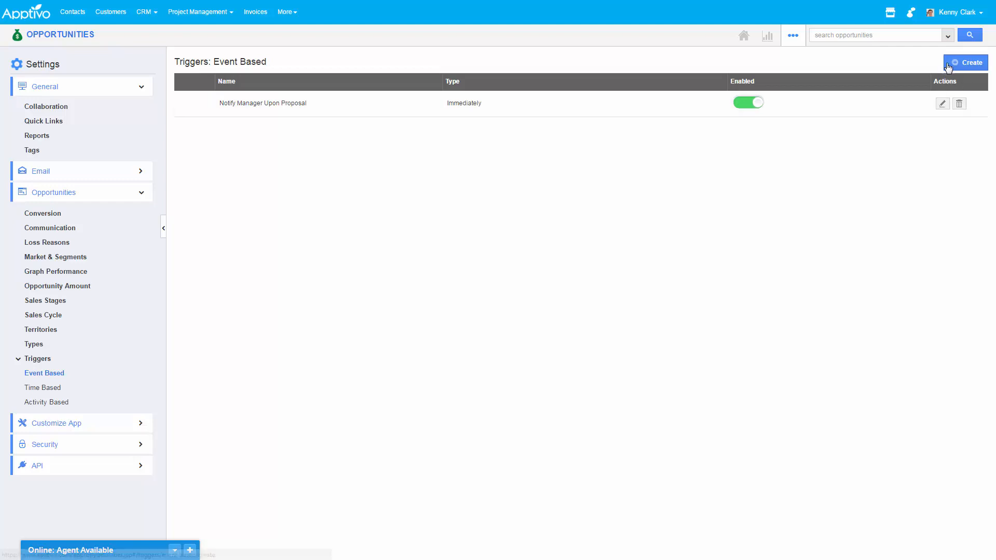
Start a new event-based trigger named Notify Buyer Manager on Win, with Opportunities Updated as its event.
click(939, 69)
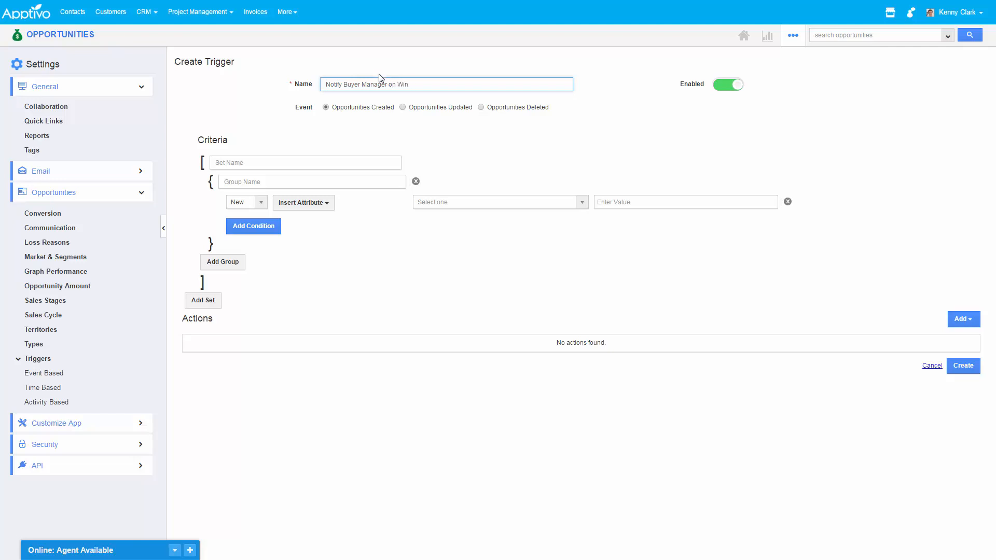
click(586, 130)
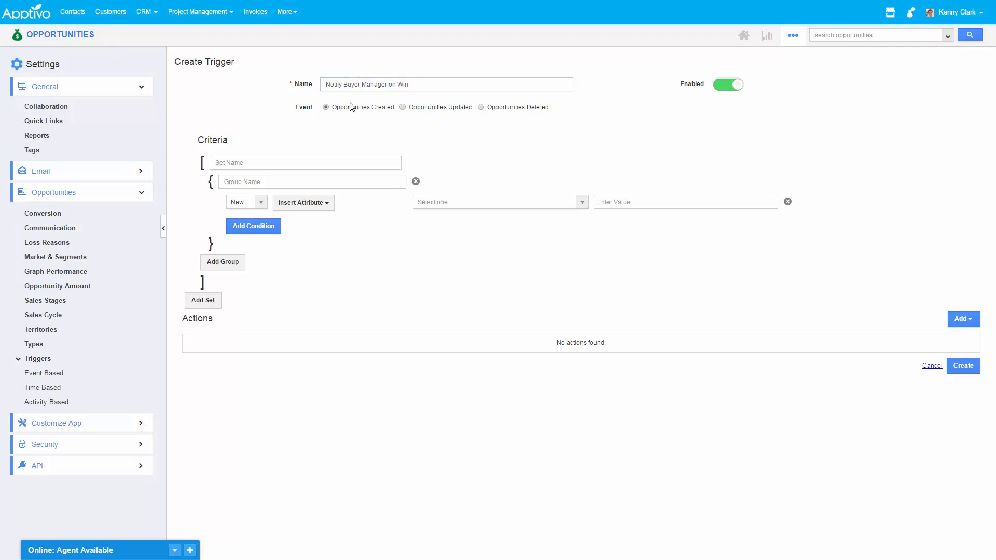
drag(347, 104, 391, 105)
click(463, 108)
click(403, 107)
Name the trigger's criteria set s1 and its condition group g1.
click(283, 162)
text(s1)
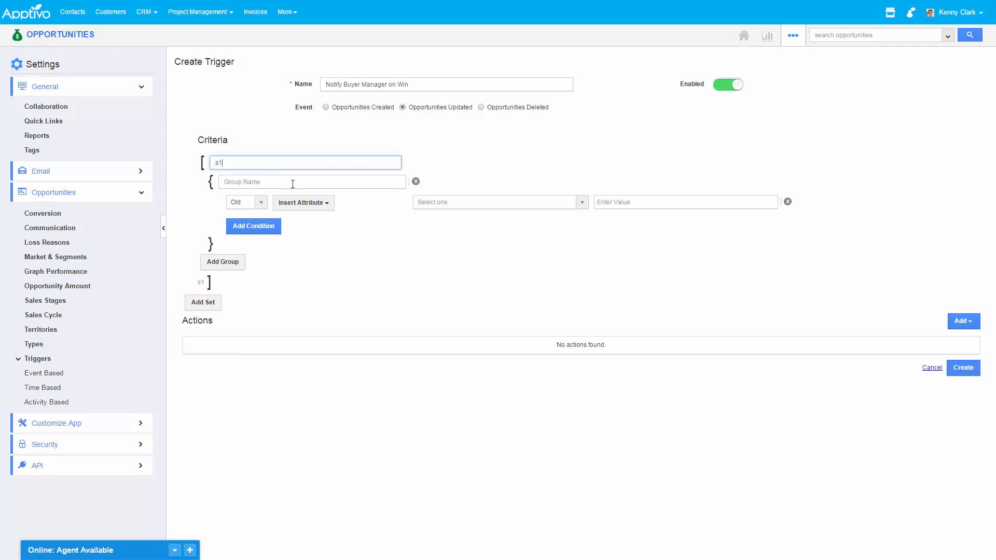
click(293, 184)
text(g1)
click(350, 245)
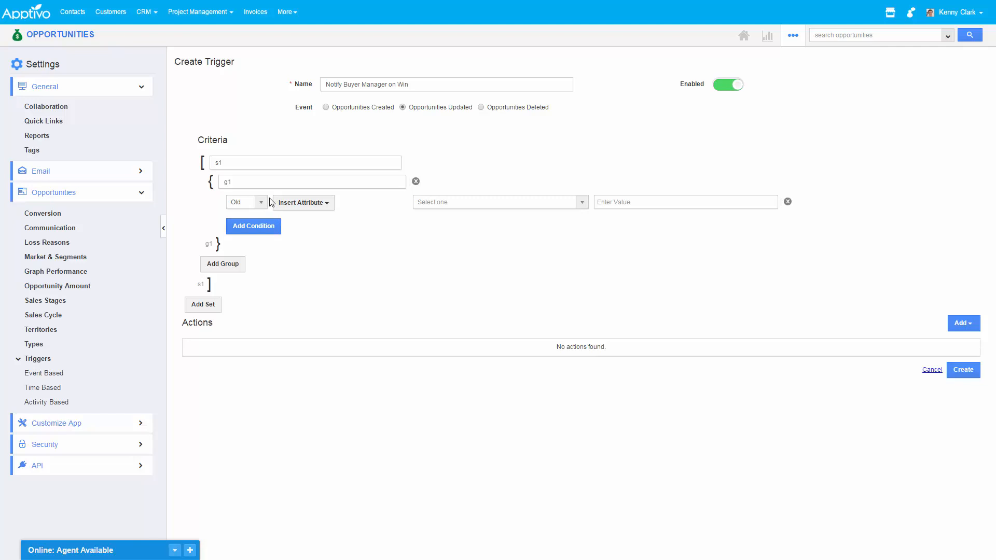
Define the first g1 condition as old Sales Stage <> Closed Won.
click(298, 203)
mouse_move(309, 223)
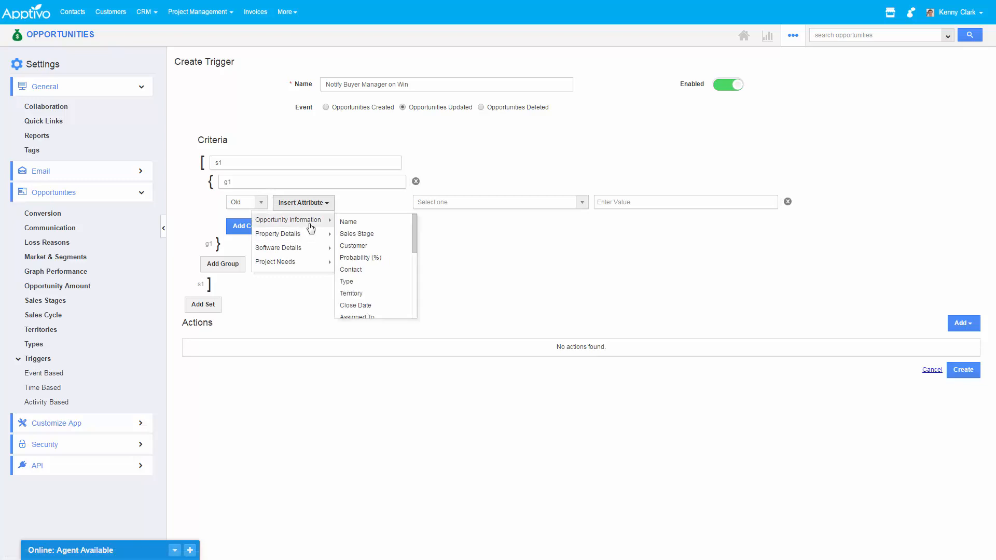
click(357, 234)
click(490, 203)
click(469, 242)
click(651, 203)
scroll(641, 268, down, 3)
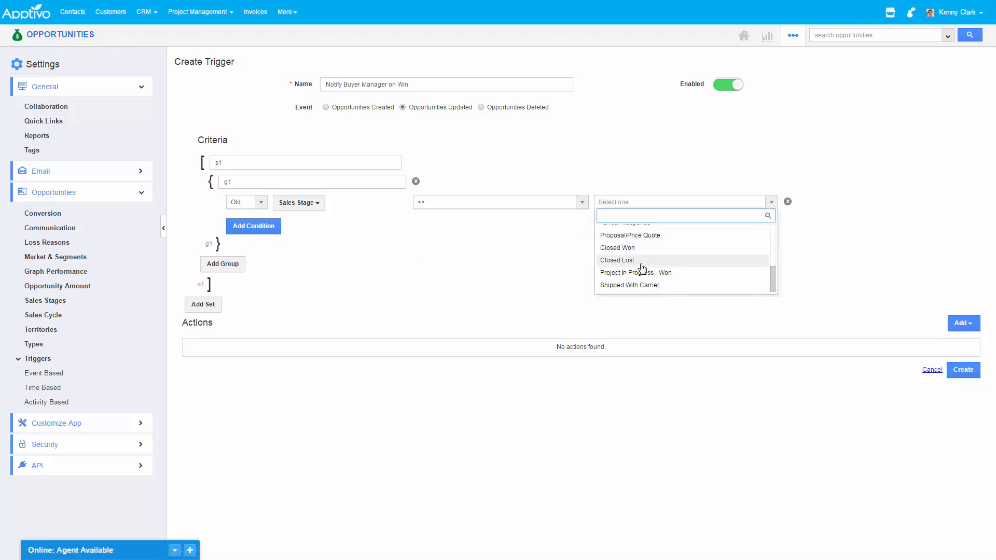
click(644, 248)
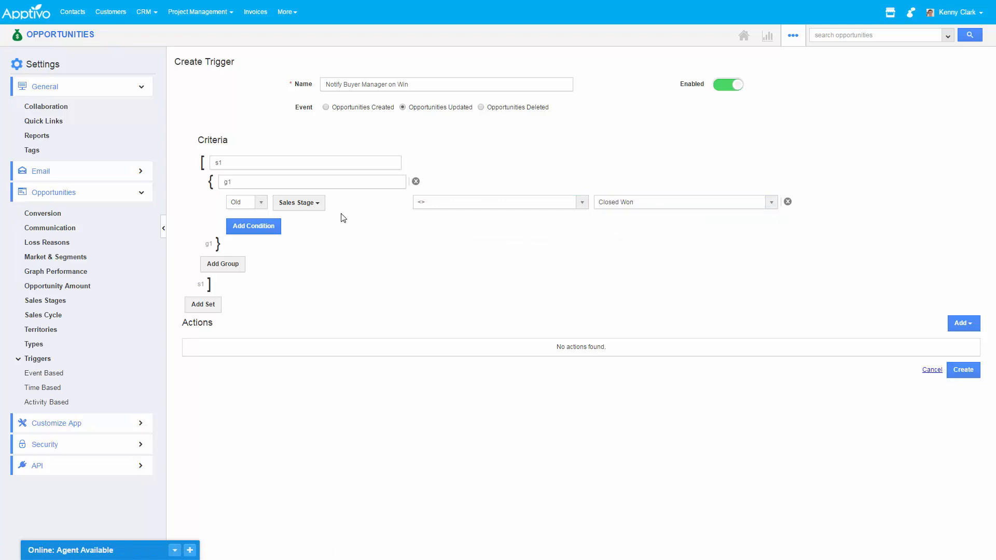
Add a second g1 condition requiring the new Sales Stage = Closed Won.
click(257, 220)
click(245, 221)
click(244, 263)
click(300, 222)
mouse_move(318, 240)
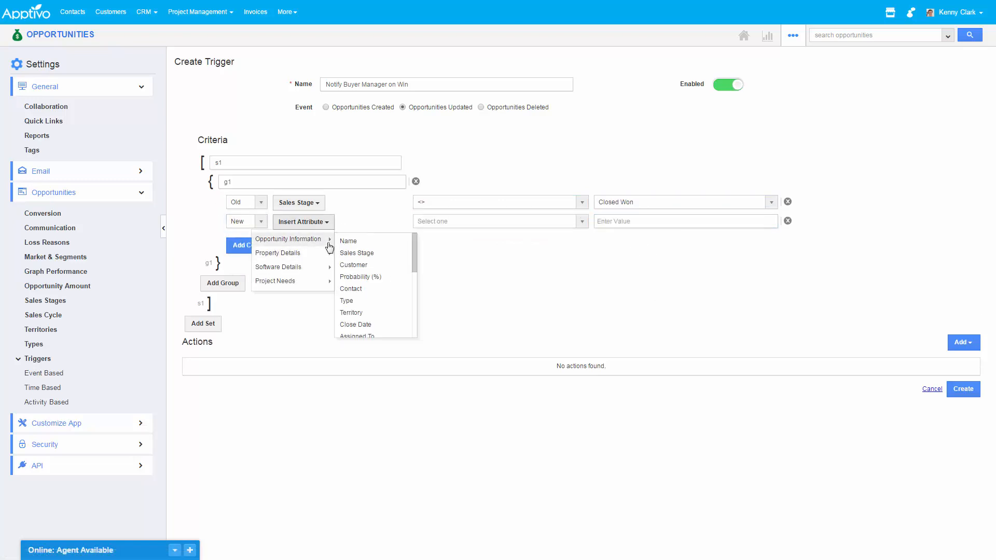
click(365, 252)
click(469, 223)
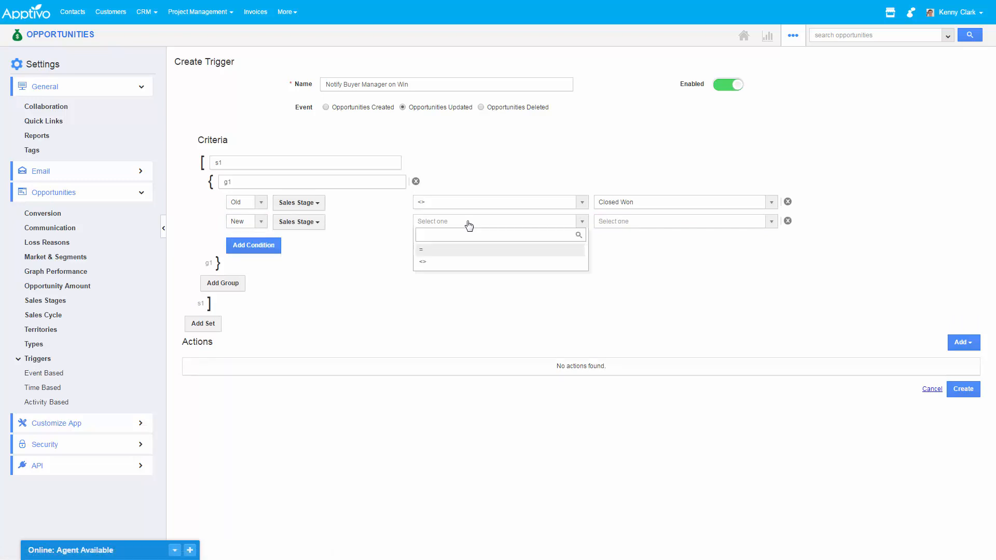
click(465, 251)
click(624, 221)
scroll(627, 283, down, 2)
scroll(629, 283, down, 3)
click(629, 270)
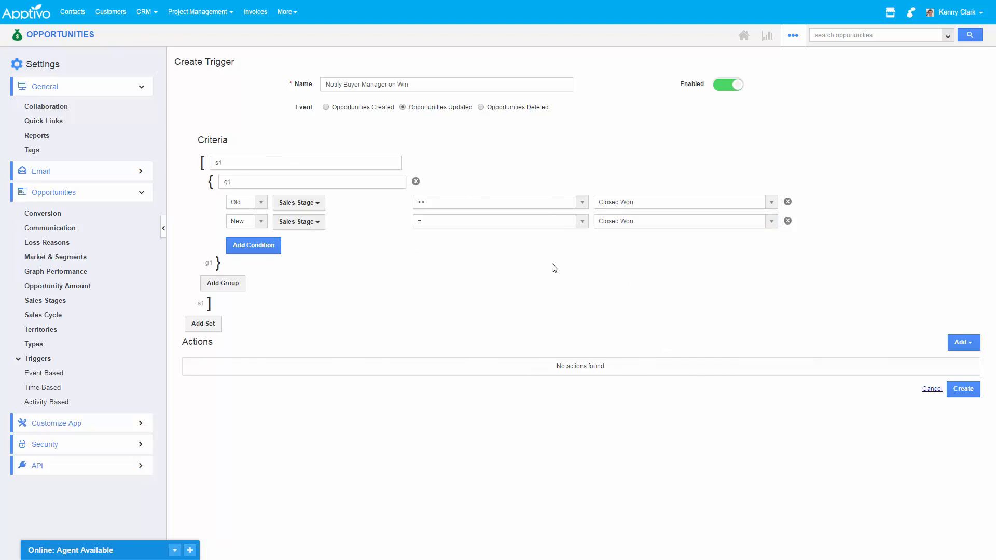
Add a third g1 condition requiring the new Type = Residential Buyer.
double_click(359, 84)
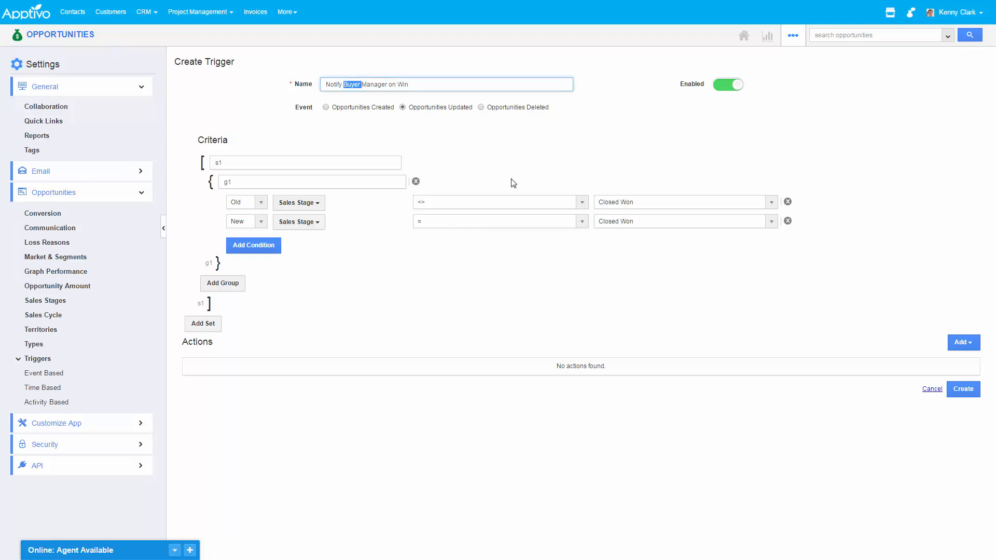
click(251, 246)
click(244, 241)
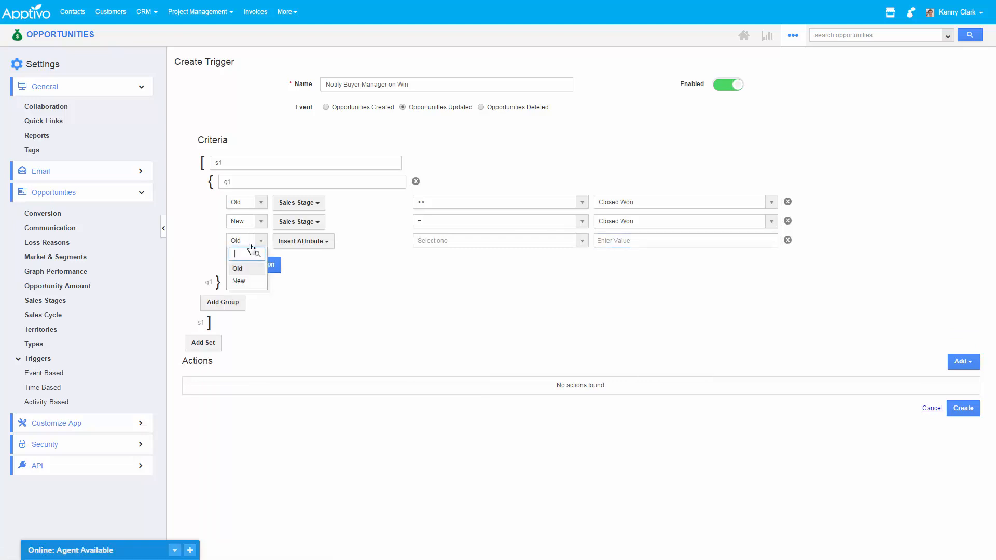
click(239, 281)
click(327, 243)
mouse_move(299, 260)
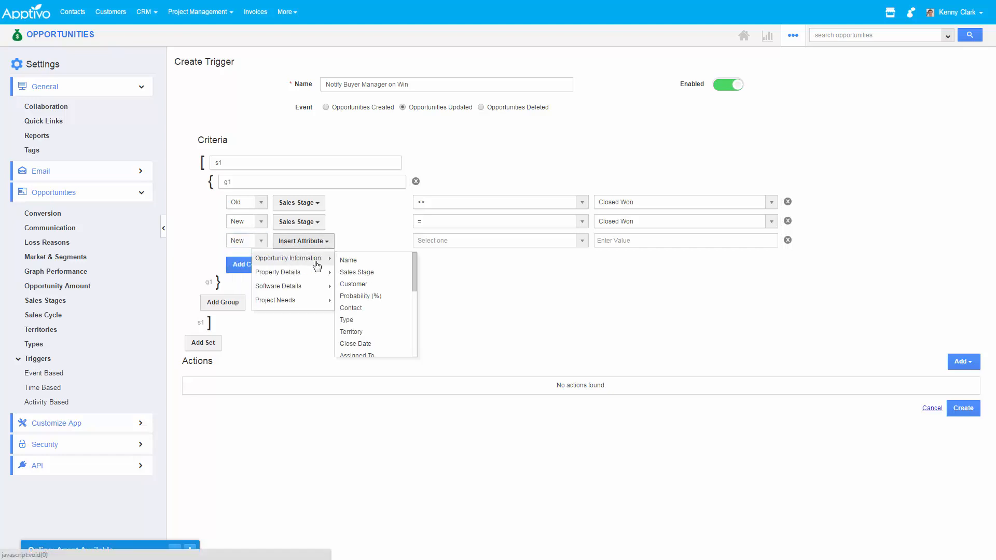
click(363, 322)
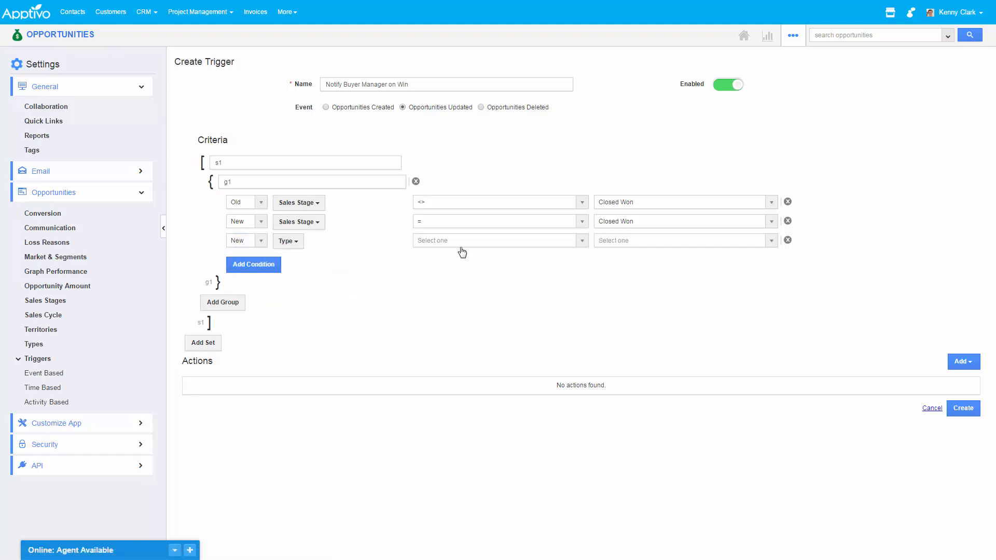
click(460, 244)
click(446, 269)
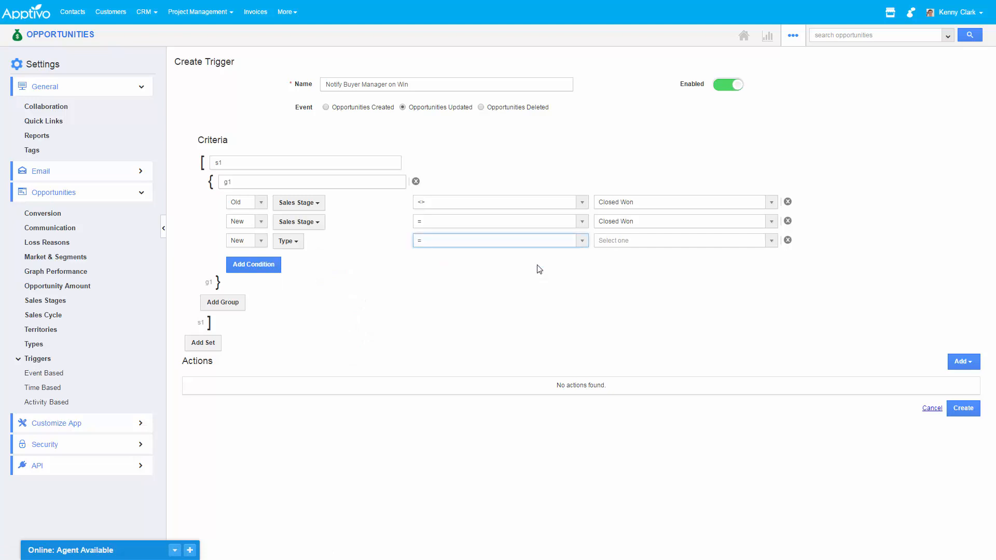
click(632, 241)
scroll(649, 304, down, 1)
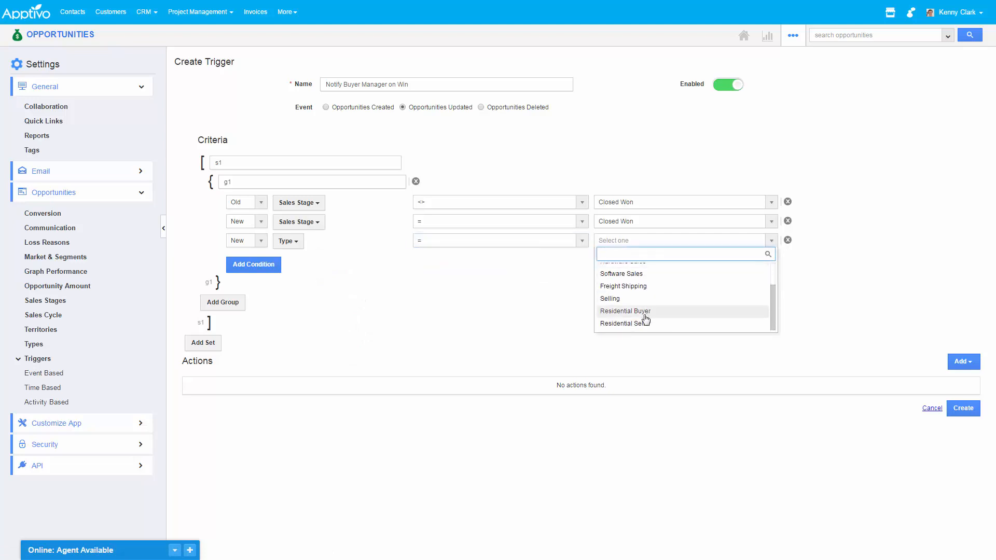
click(646, 311)
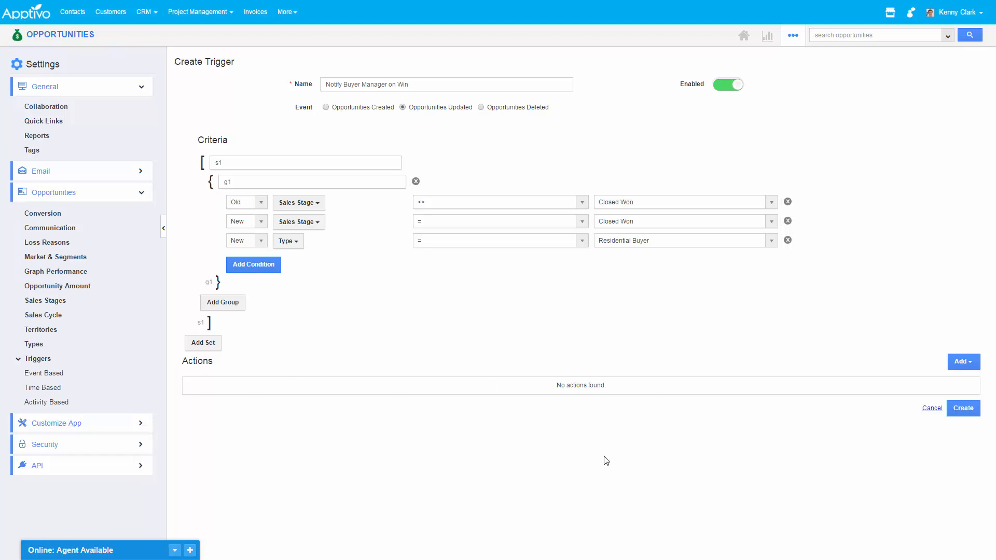
Add a Send Email action using the Consultation Followup template with Customer as recipient, and create the trigger.
click(954, 366)
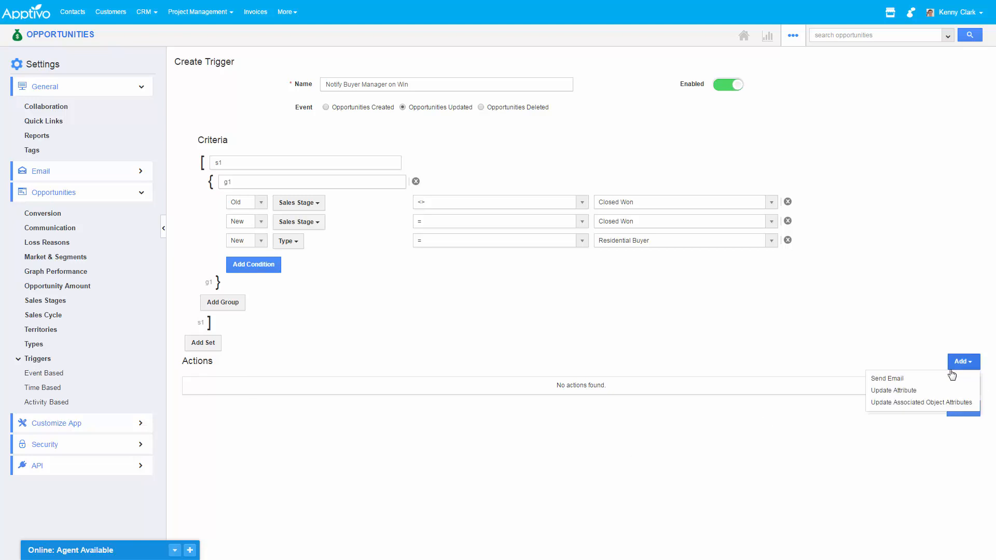
click(883, 379)
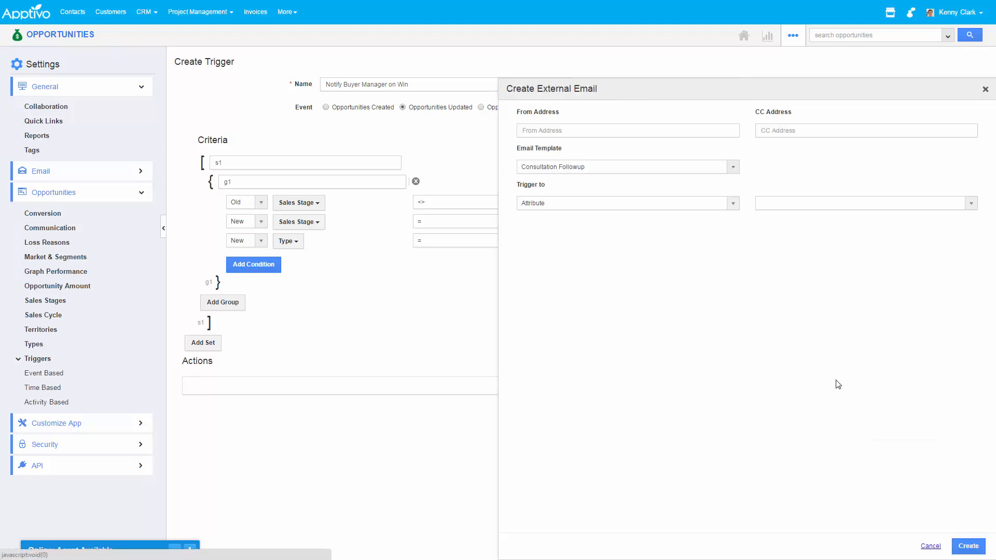
click(600, 168)
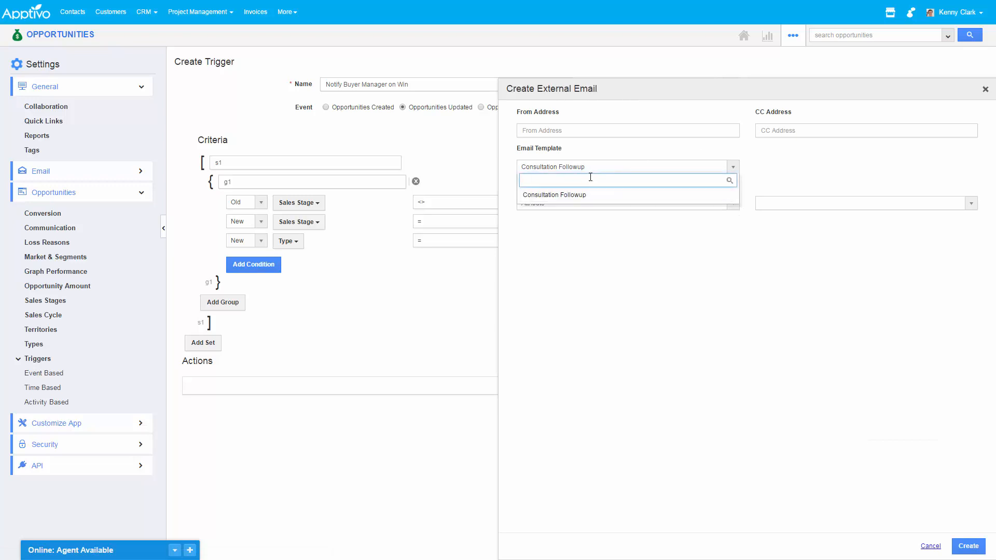
click(566, 196)
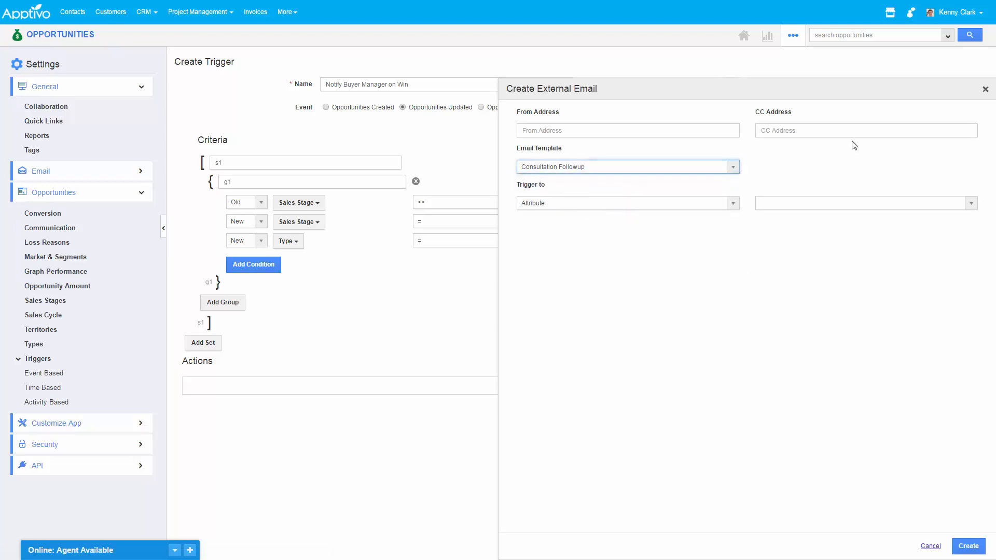
click(769, 204)
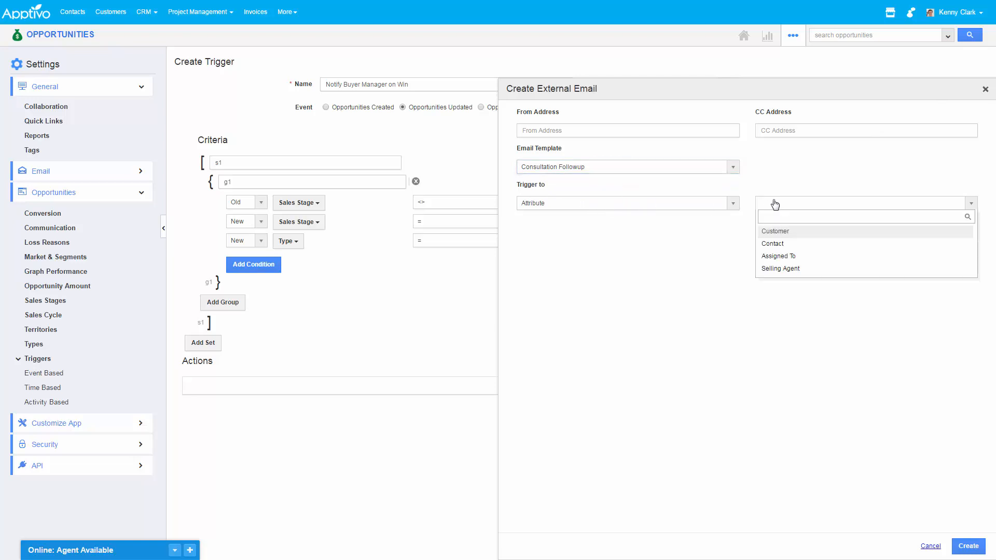
click(794, 231)
click(968, 547)
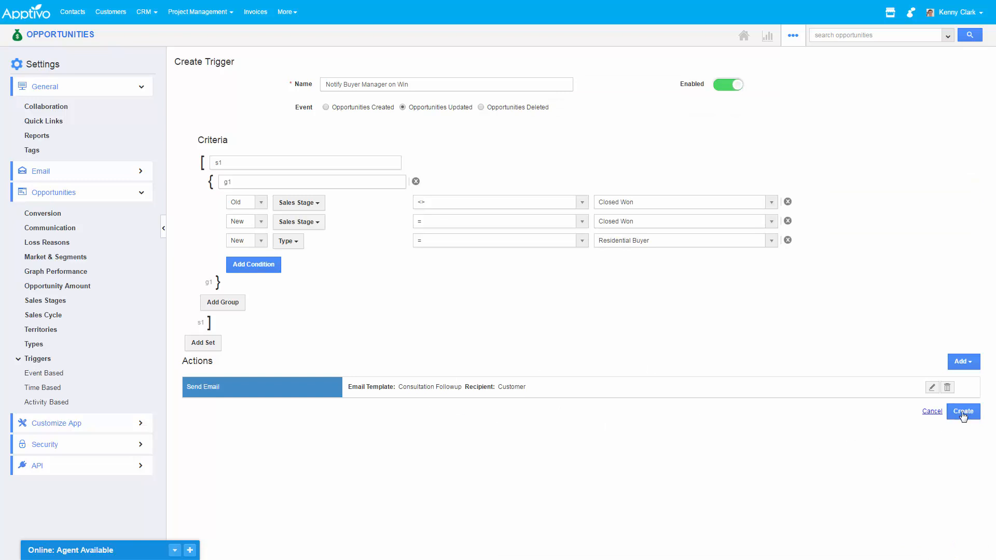
click(961, 410)
Start a new email template named "Internal Closure Notification" with the subject "A new deal has just closed!".
click(63, 175)
click(49, 207)
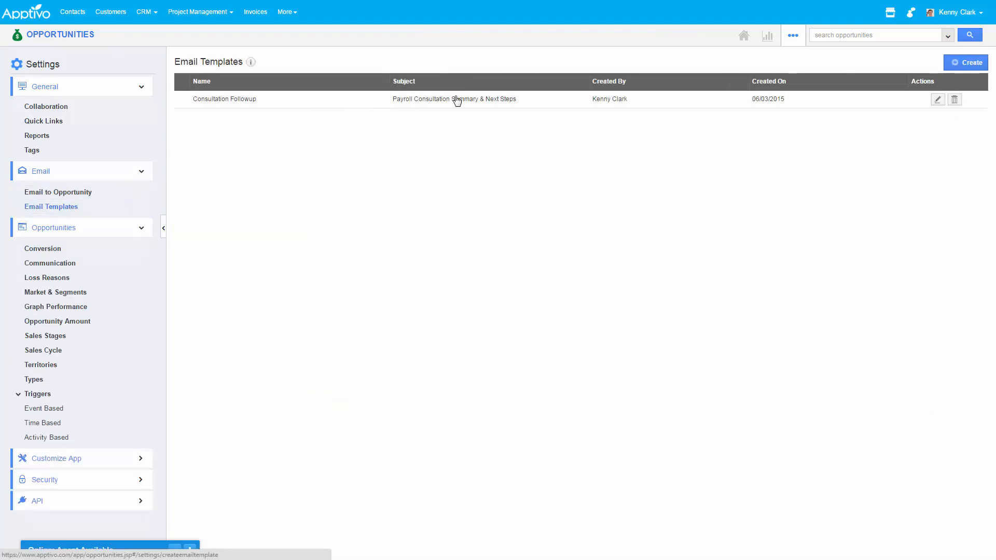
click(309, 94)
text(Internal Closure N)
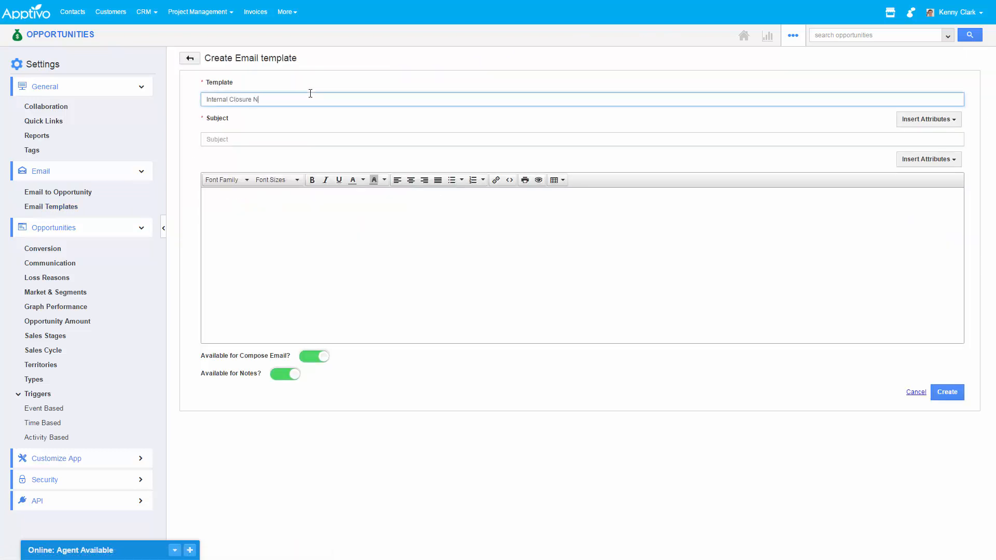
key(Tab)
key(Tab)
text(A)
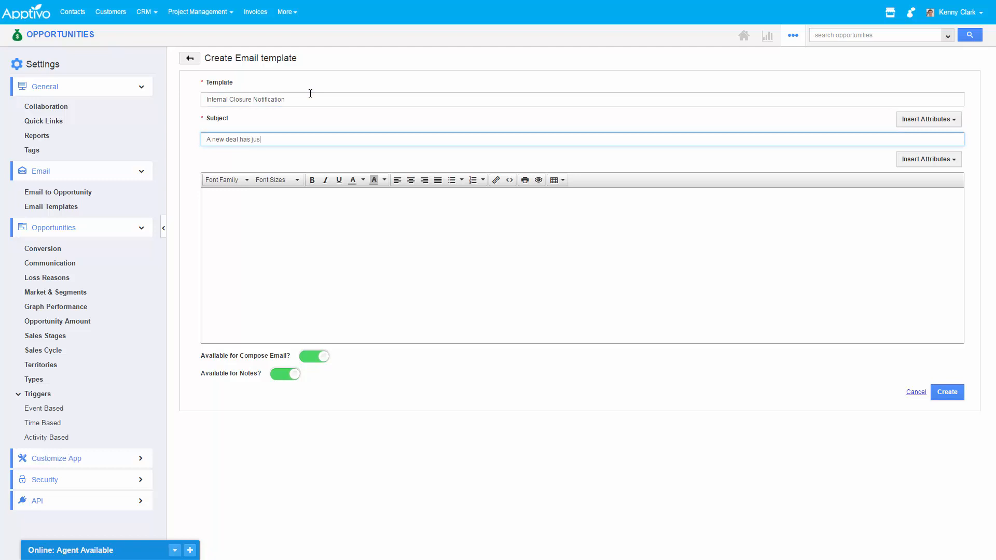
Begin the template body with "Information about the deal:" and insert the Opportunity Information Name attribute below it.
click(822, 230)
click(934, 159)
click(626, 219)
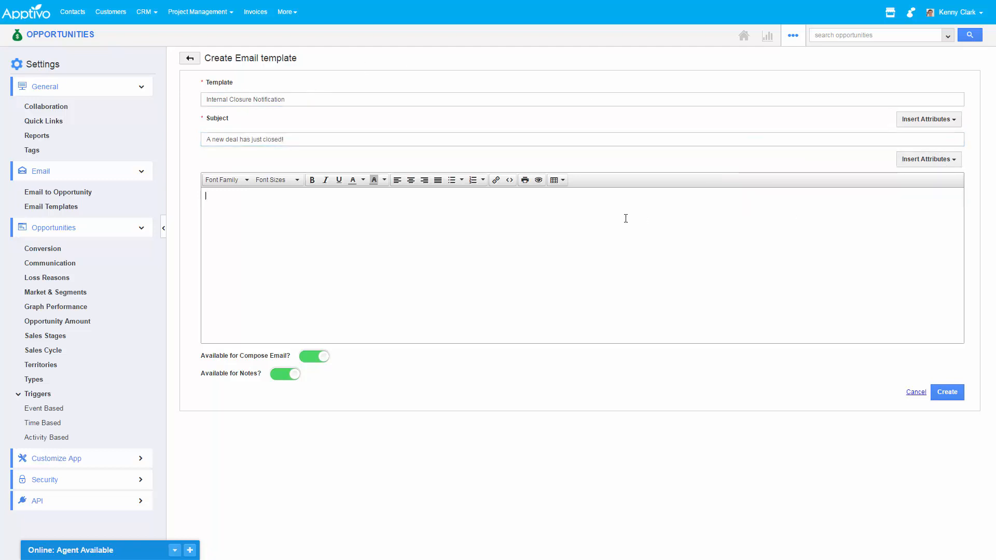
text(Information about the deal:)
click(953, 159)
mouse_move(916, 190)
mouse_move(840, 195)
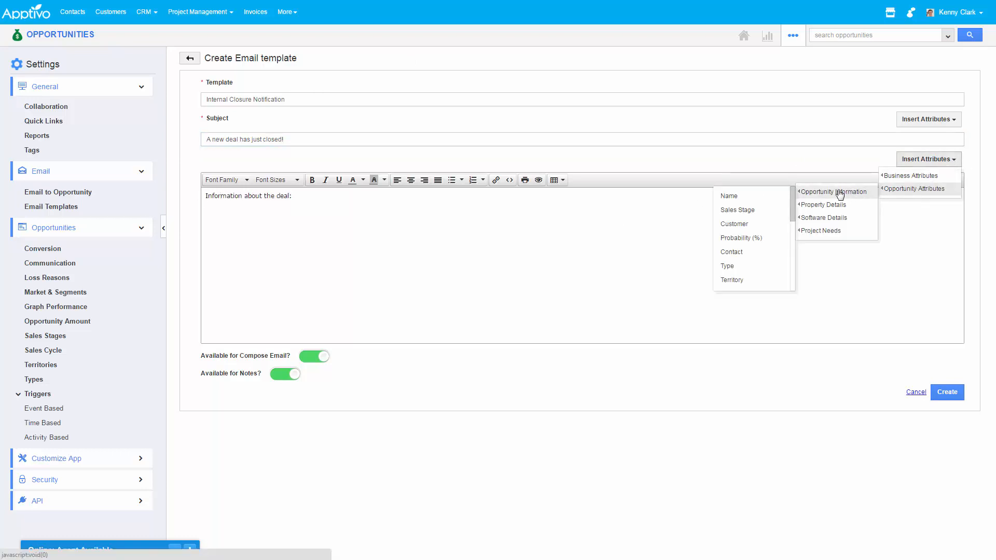
click(752, 197)
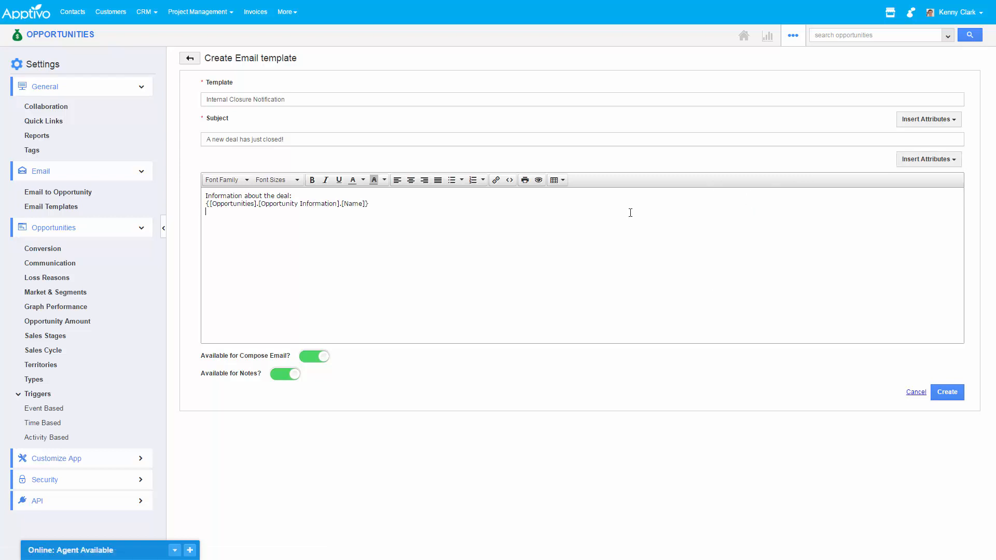
Insert the Opportunity Information Customer attribute on the next line of the template body.
click(953, 159)
mouse_move(914, 190)
mouse_move(824, 195)
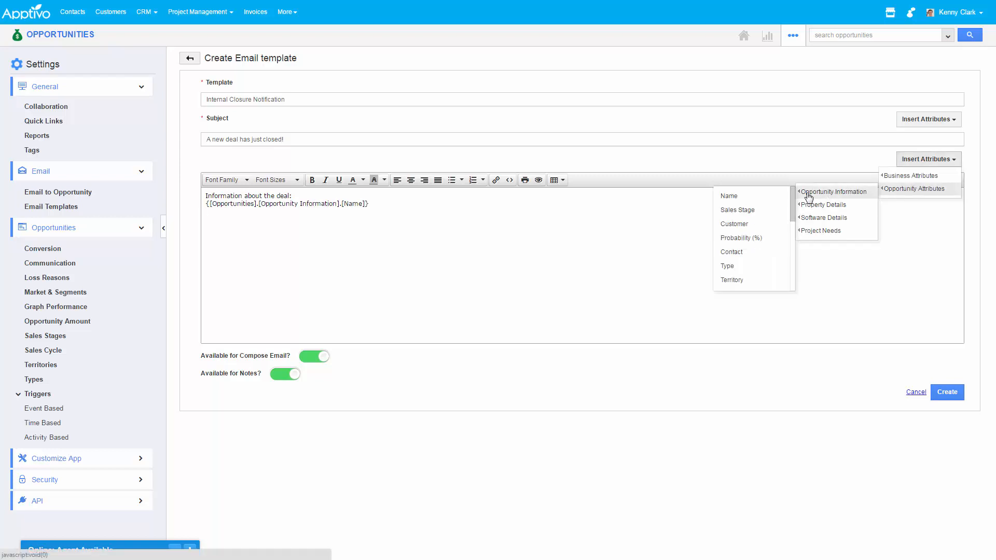
click(734, 224)
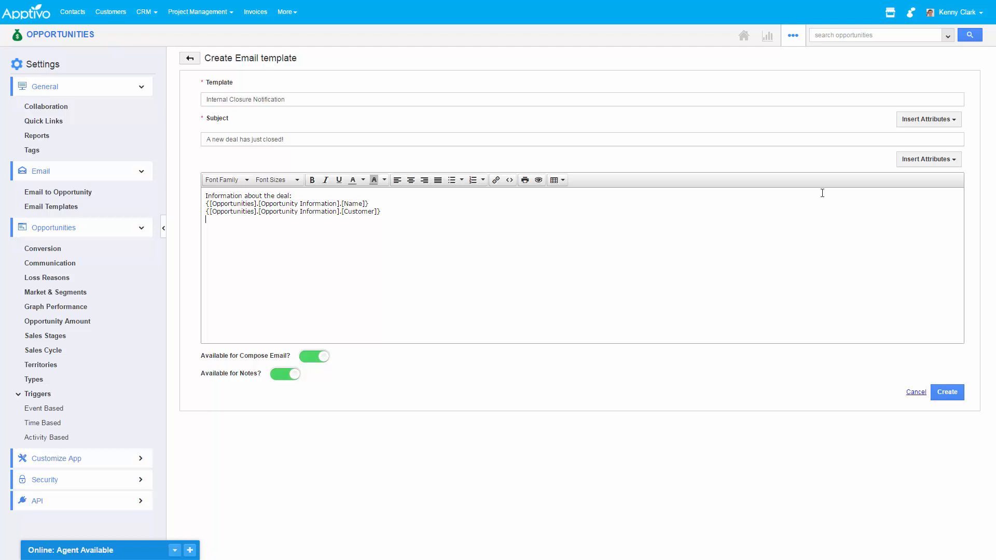
Insert the Property Details attributes Type and Bedrooms on separate lines of the template body.
click(921, 163)
mouse_move(916, 190)
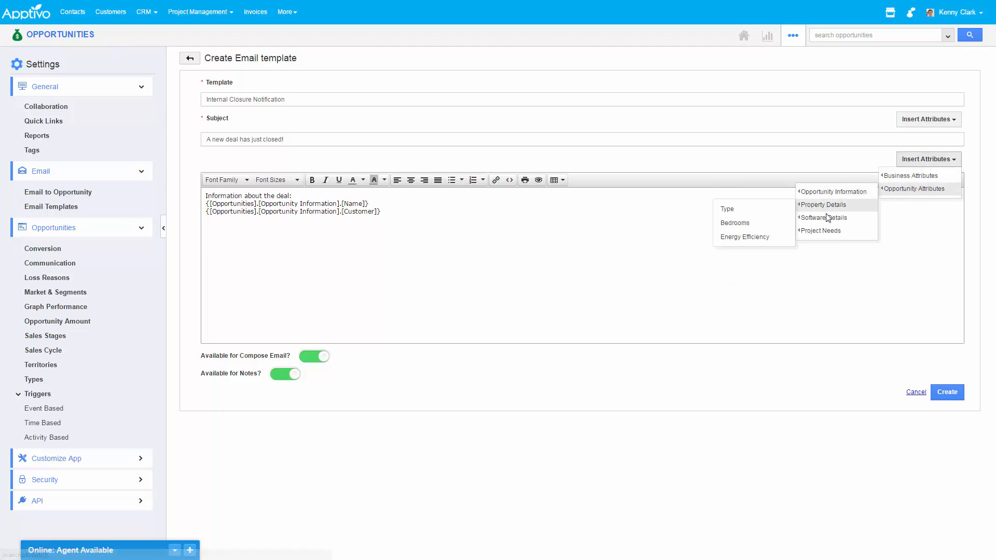
click(739, 210)
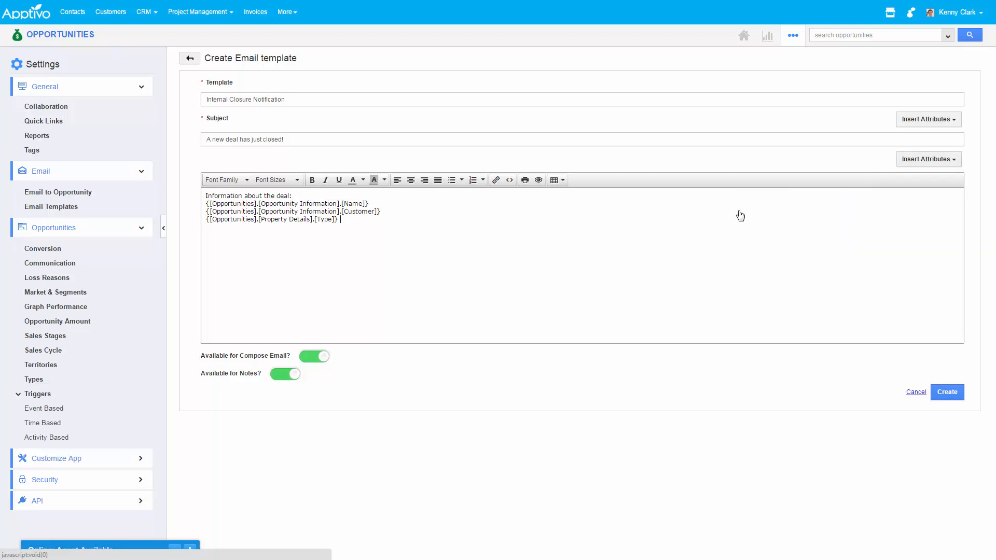
click(925, 162)
mouse_move(907, 177)
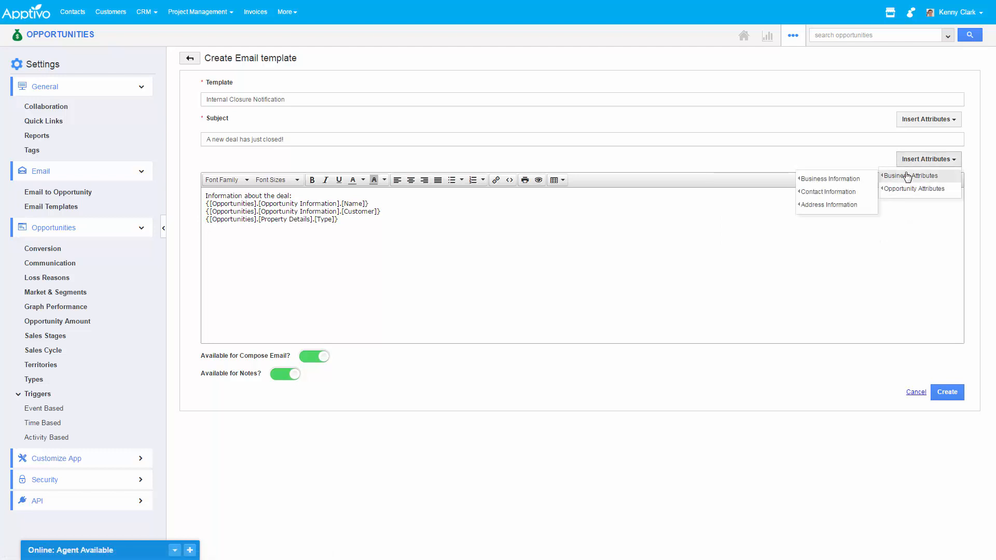
mouse_move(838, 194)
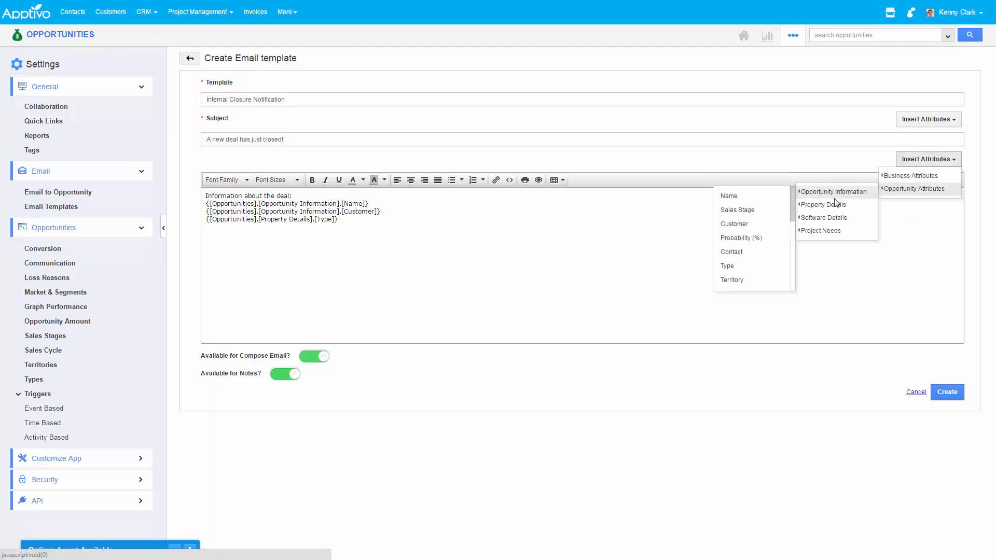
click(737, 223)
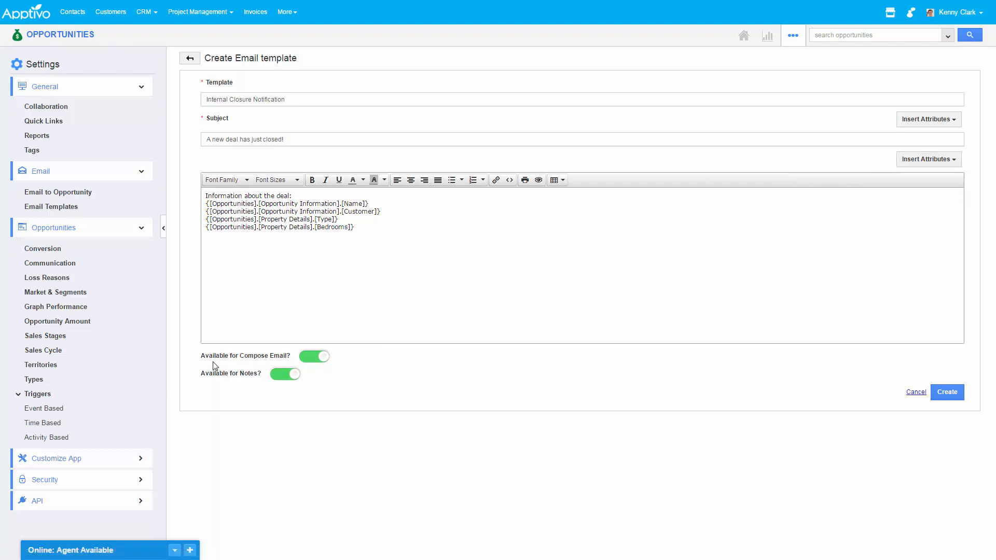
Turn off the template's availability for Compose Email and Notes, and create the template.
drag(202, 357, 291, 357)
click(294, 376)
click(313, 357)
click(947, 392)
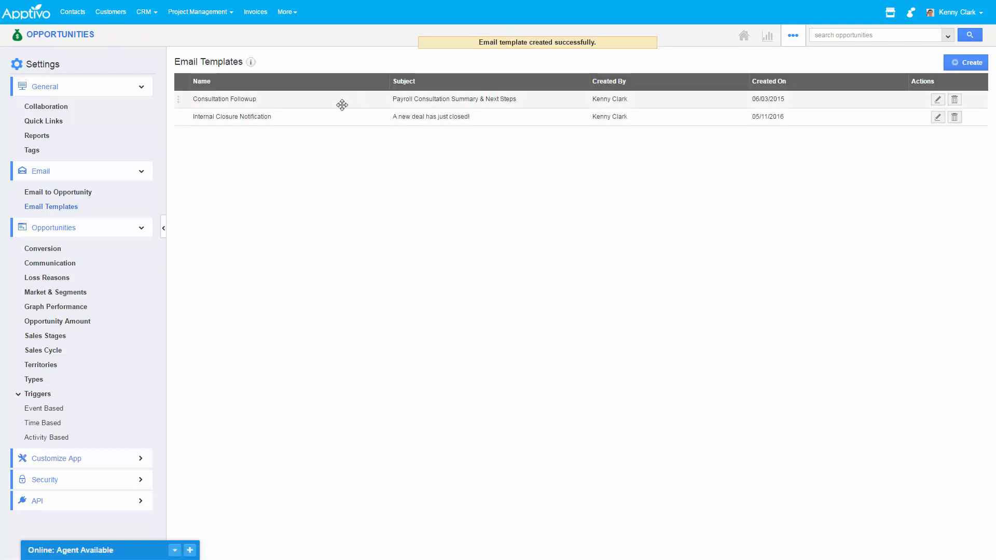
Change the Send Email action of the Notify Buyer Manager on Win trigger to the Internal Closure Notification template.
click(45, 410)
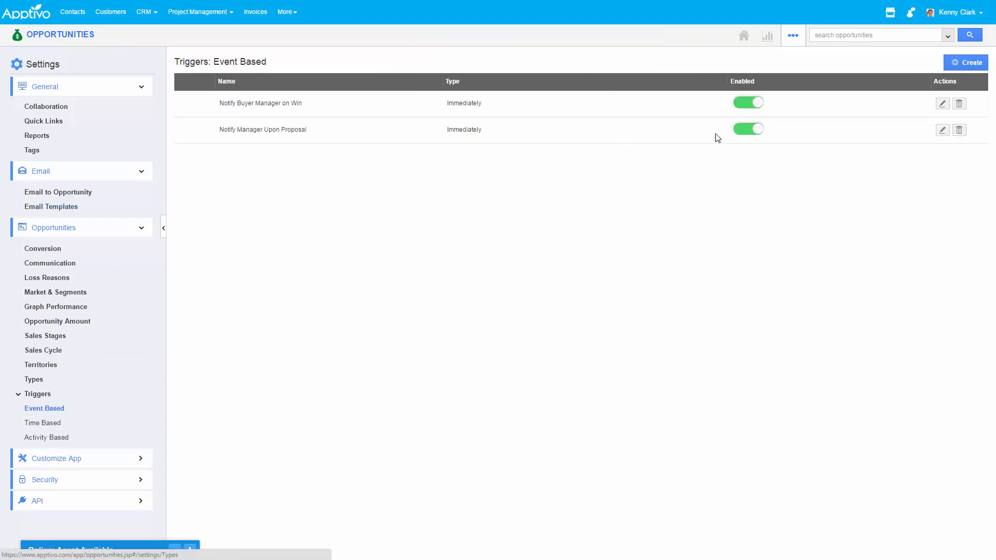
click(943, 103)
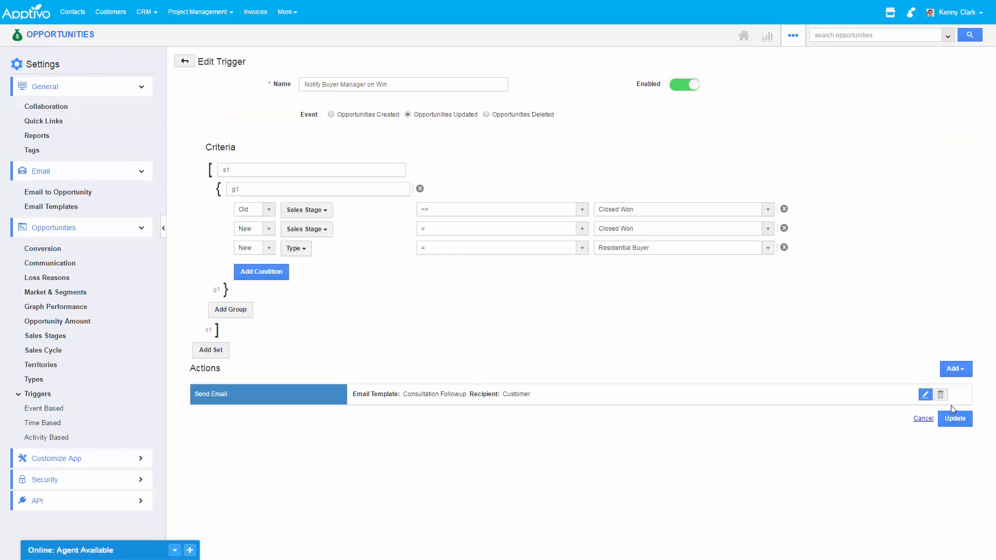
click(925, 395)
click(602, 171)
click(583, 207)
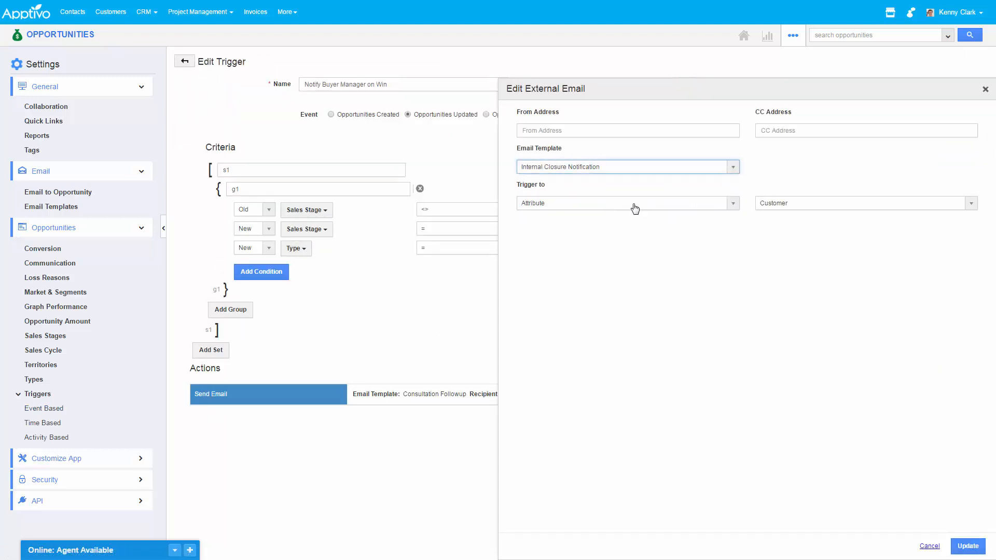
Set the email action to trigger to an Employee, choose the buyer manager as recipient, and update the action.
click(591, 206)
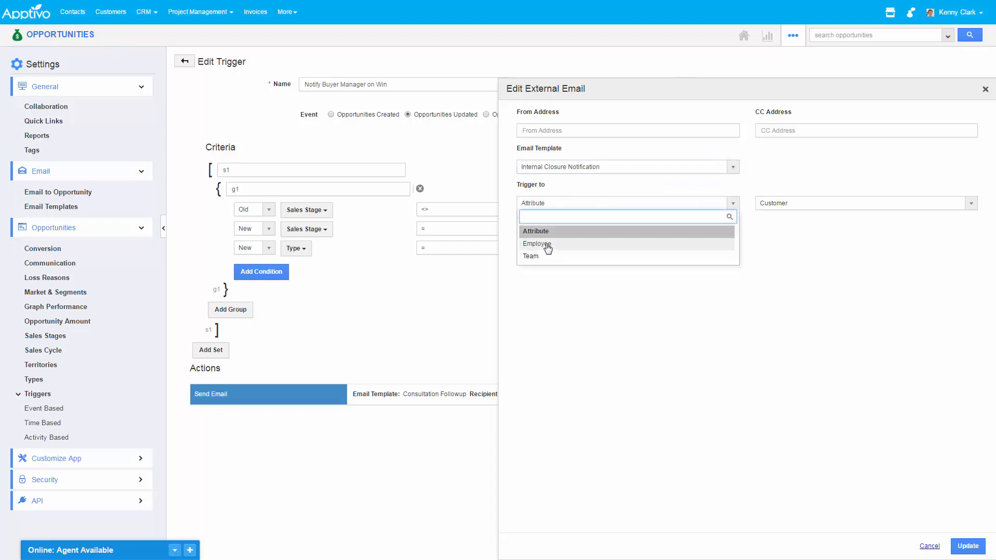
click(548, 249)
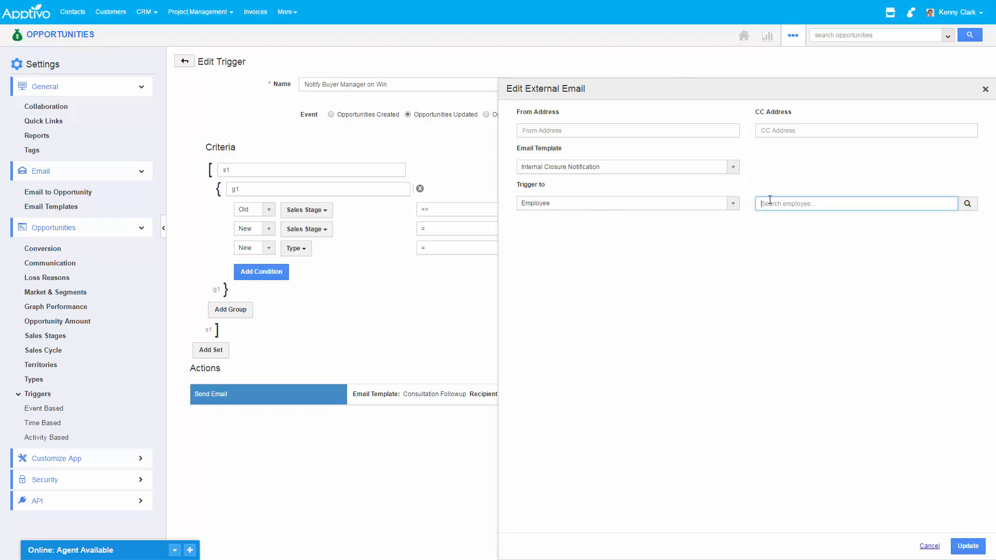
text(sus)
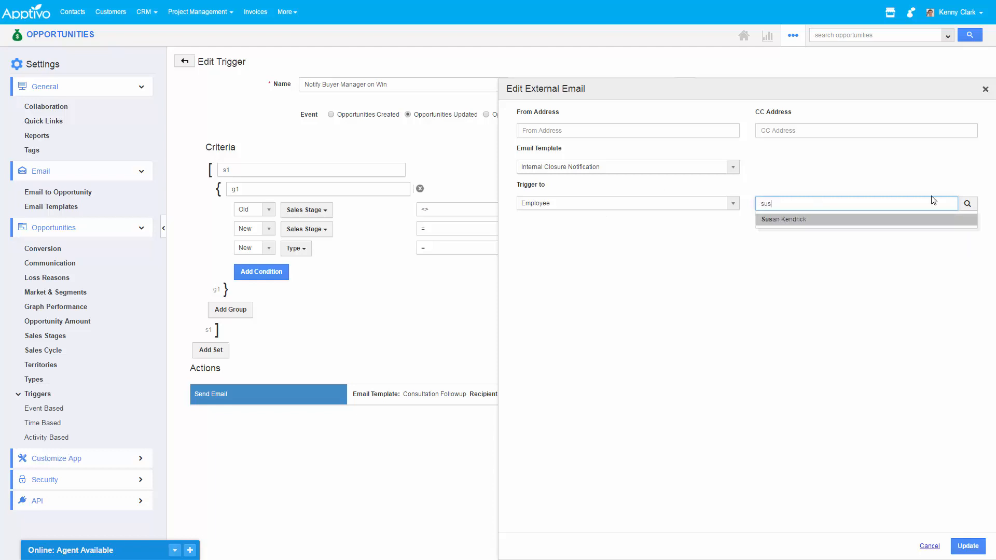
text(an)
click(949, 218)
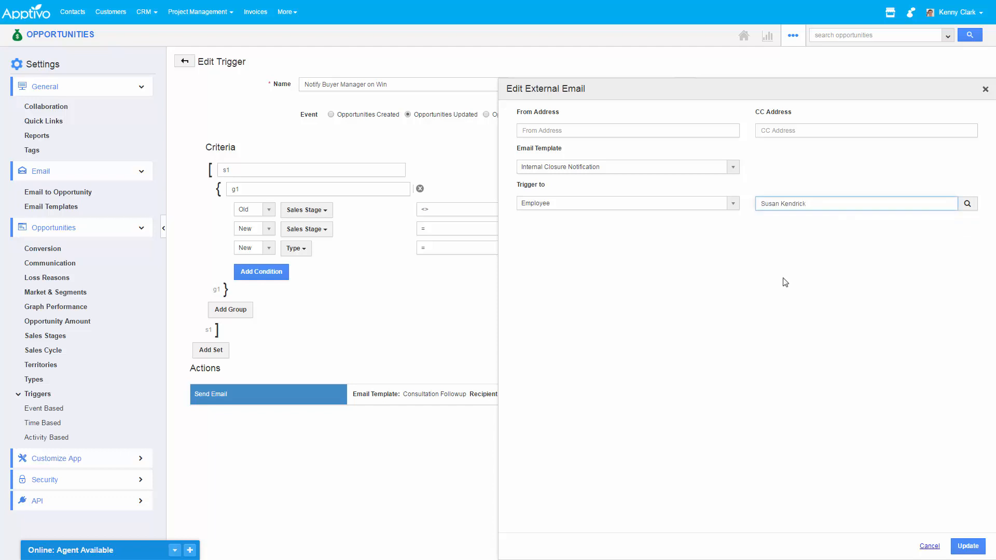
click(969, 545)
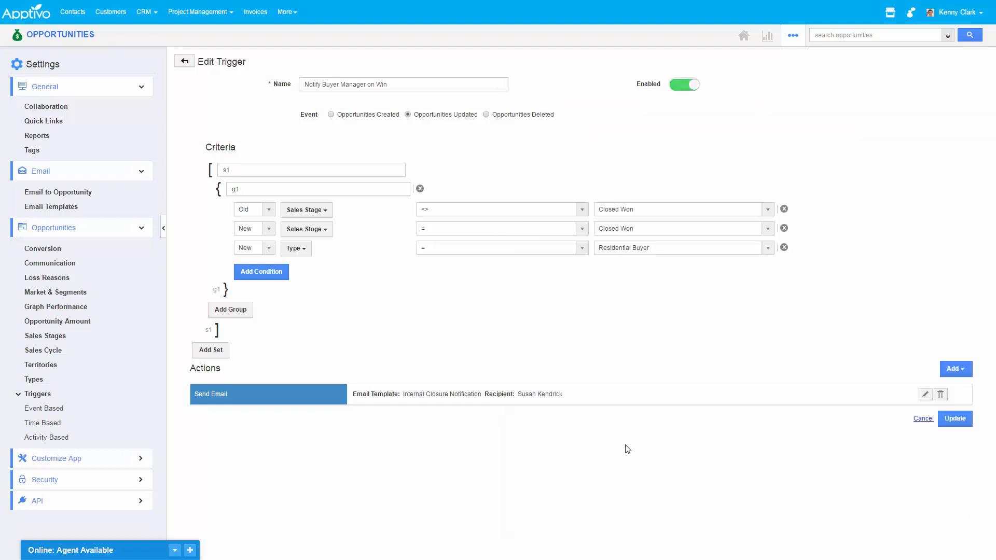
Check the trigger's name and email action, and save the updated Notify Buyer Manager on Win trigger.
drag(414, 90, 355, 78)
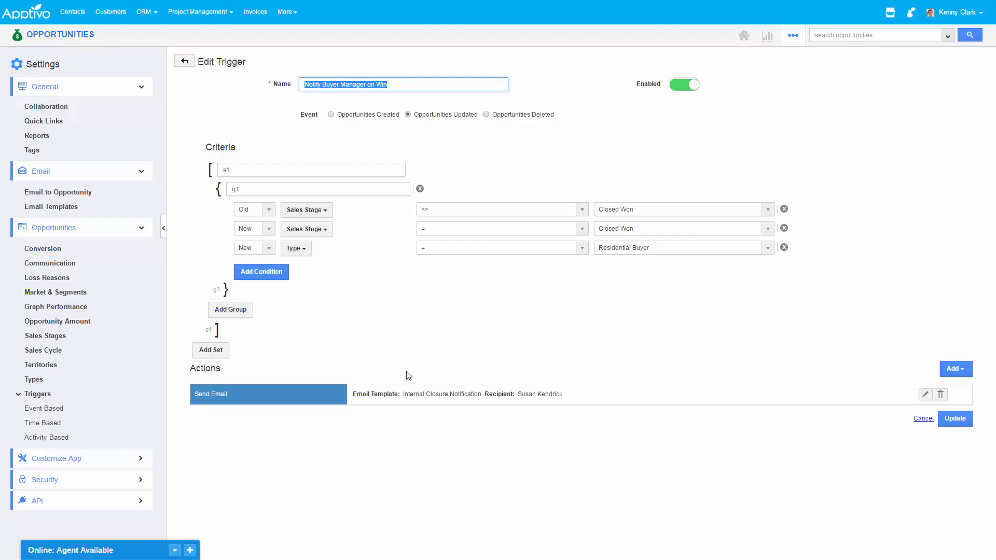
drag(408, 394, 478, 393)
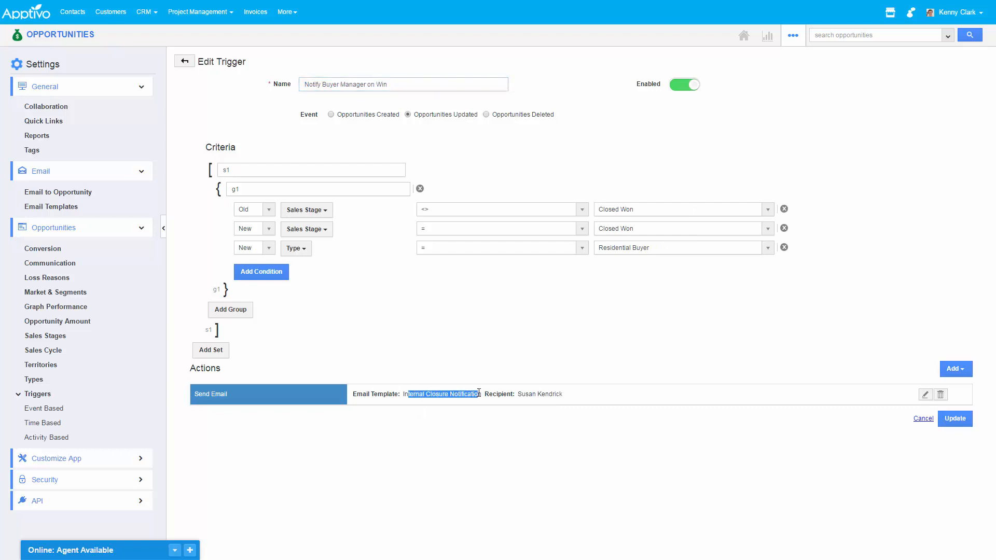
click(573, 402)
click(959, 420)
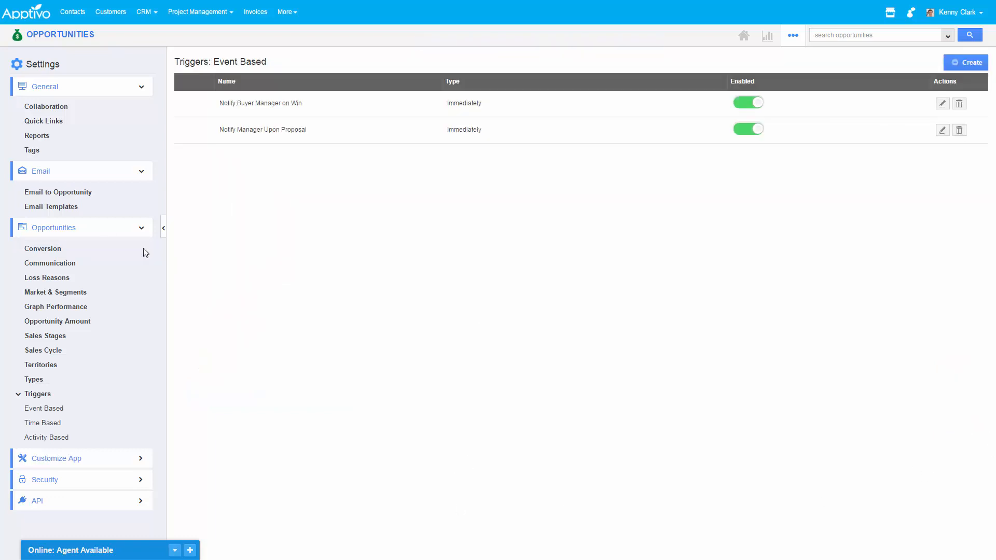
Start a new event-based trigger named "Notify Seller Manager on Win" for the Opportunities Updated event.
click(966, 62)
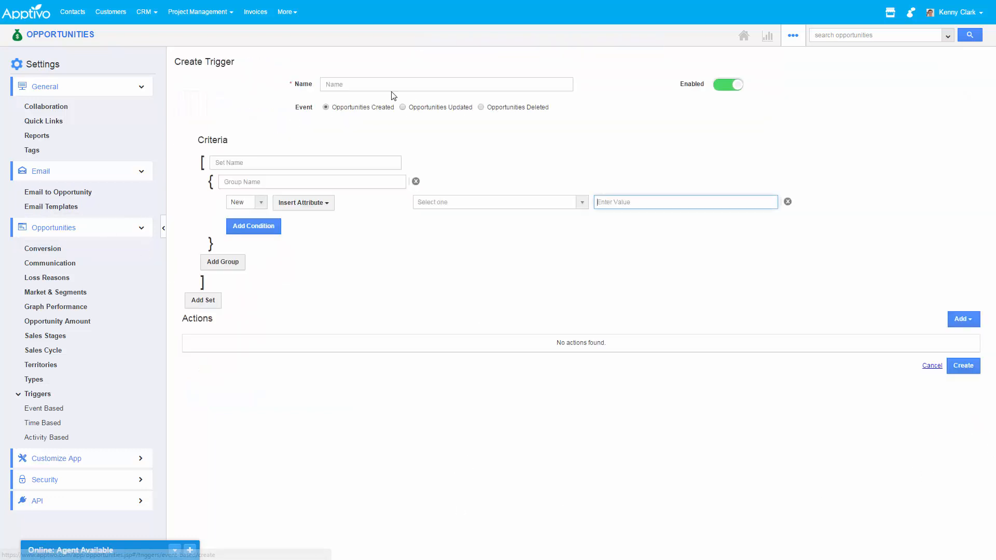
click(392, 84)
text(Notify )
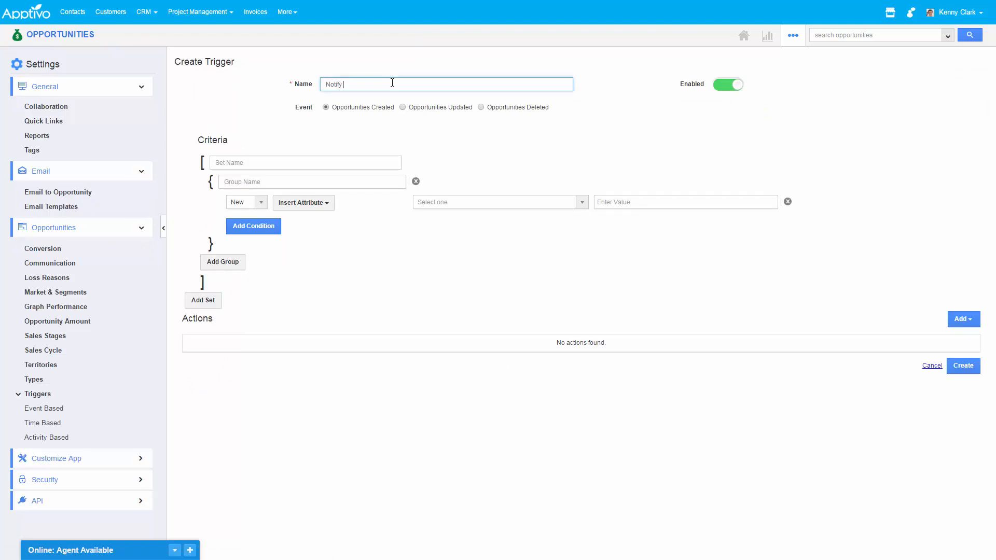
text(Seller Manager on Win)
click(403, 107)
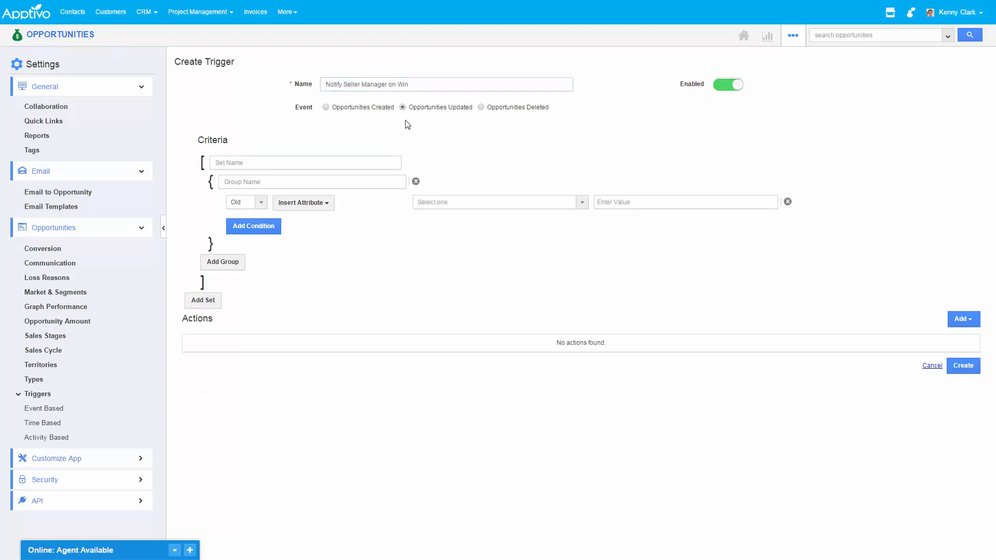
Name the criteria set s1 and its group g2.
click(295, 161)
text(s1)
click(260, 181)
text(g2)
Define the first g2 condition as old Sales Stage <> Closed Won.
click(261, 206)
click(314, 206)
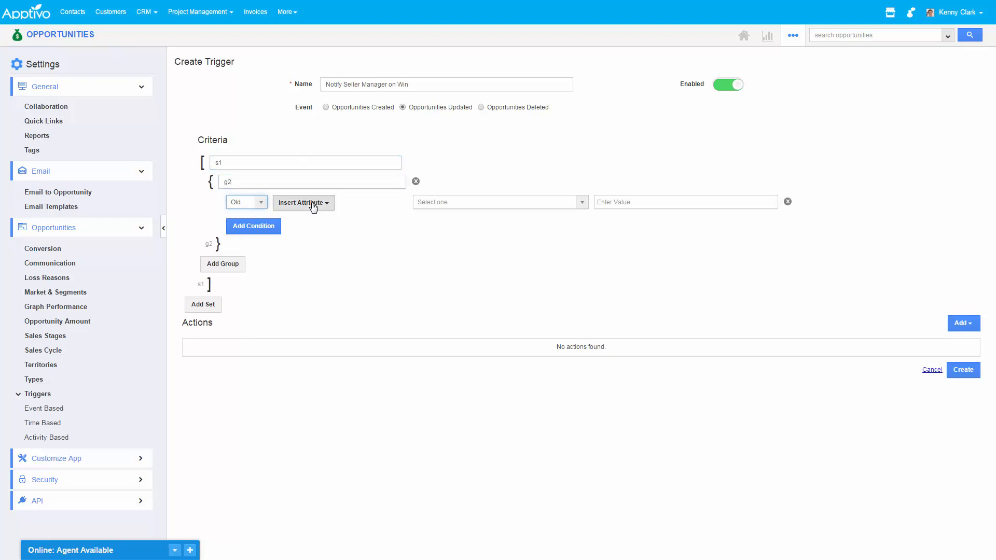
click(313, 204)
mouse_move(294, 225)
click(358, 233)
click(476, 204)
click(460, 244)
click(627, 204)
scroll(635, 270, down, 3)
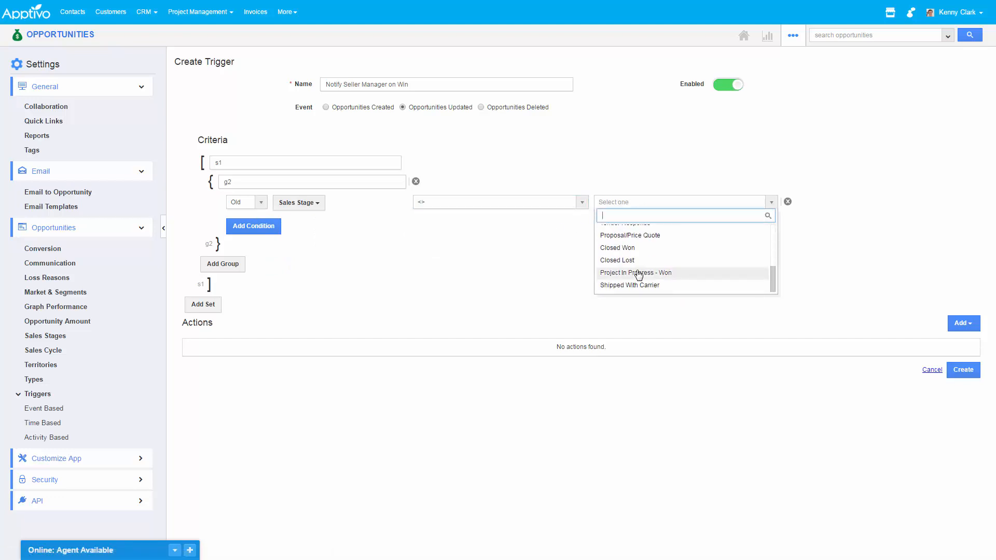
click(636, 249)
Add a second g2 condition requiring the new Sales Stage = Closed Won.
click(280, 226)
click(239, 221)
click(239, 262)
click(304, 222)
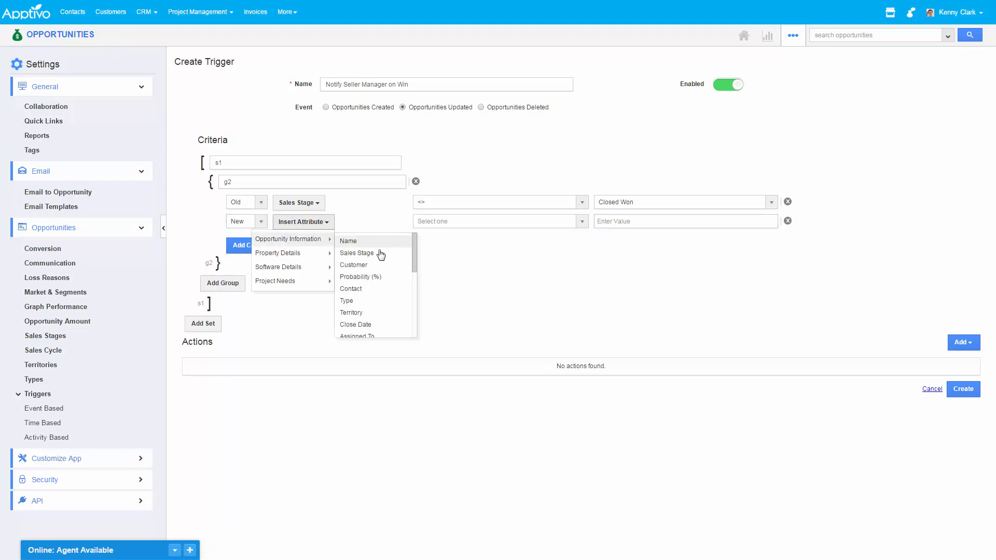
click(371, 258)
click(478, 222)
click(469, 258)
click(621, 223)
scroll(647, 301, down, 2)
click(620, 268)
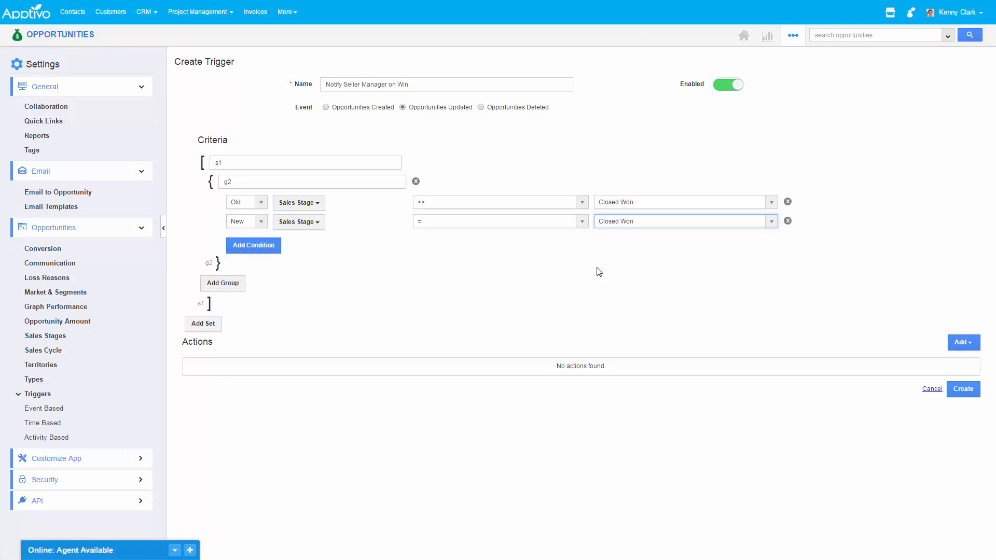
Add a third g2 condition requiring the new Type = Residential Seller.
click(263, 249)
click(232, 240)
click(238, 281)
click(303, 241)
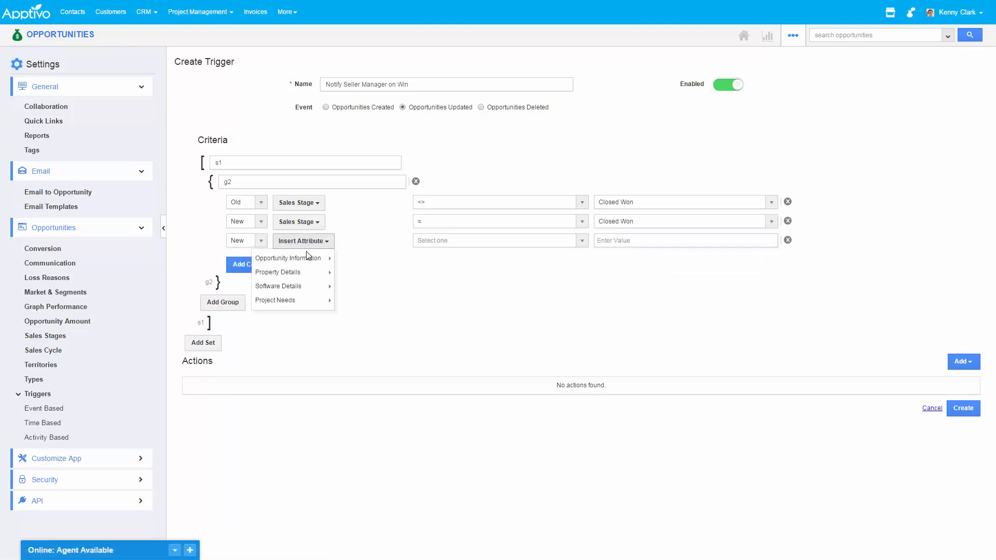
mouse_move(289, 259)
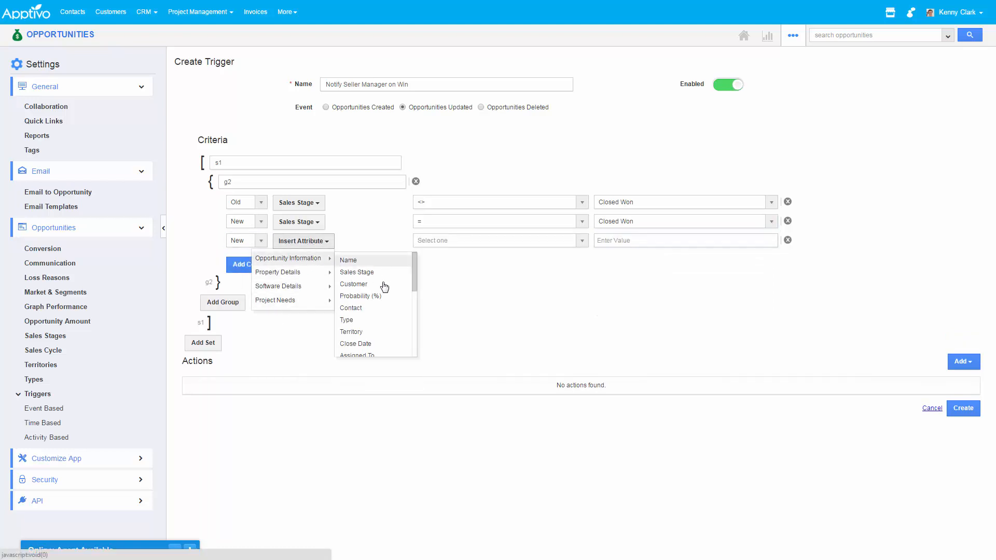
click(359, 321)
click(456, 244)
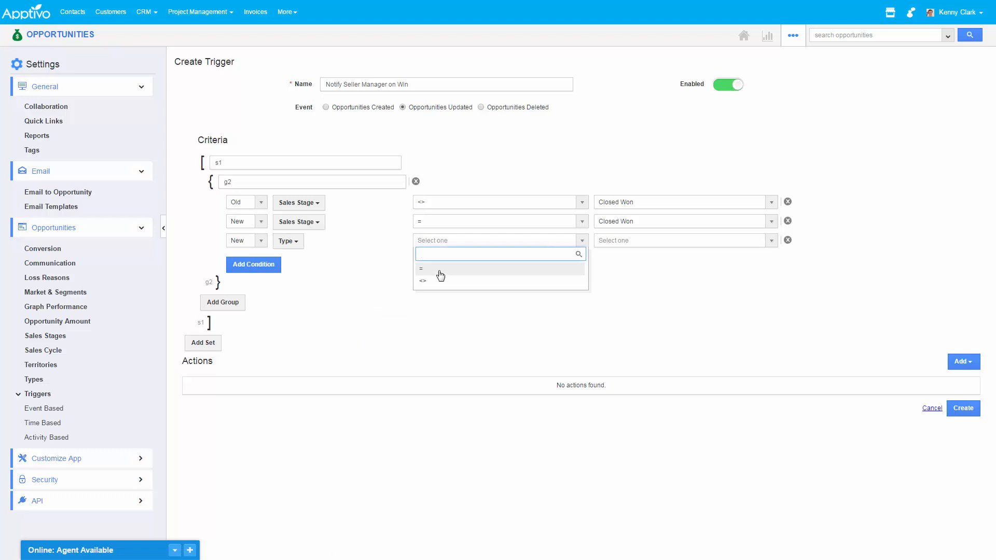
click(440, 270)
click(630, 244)
scroll(631, 310, down, 3)
click(633, 311)
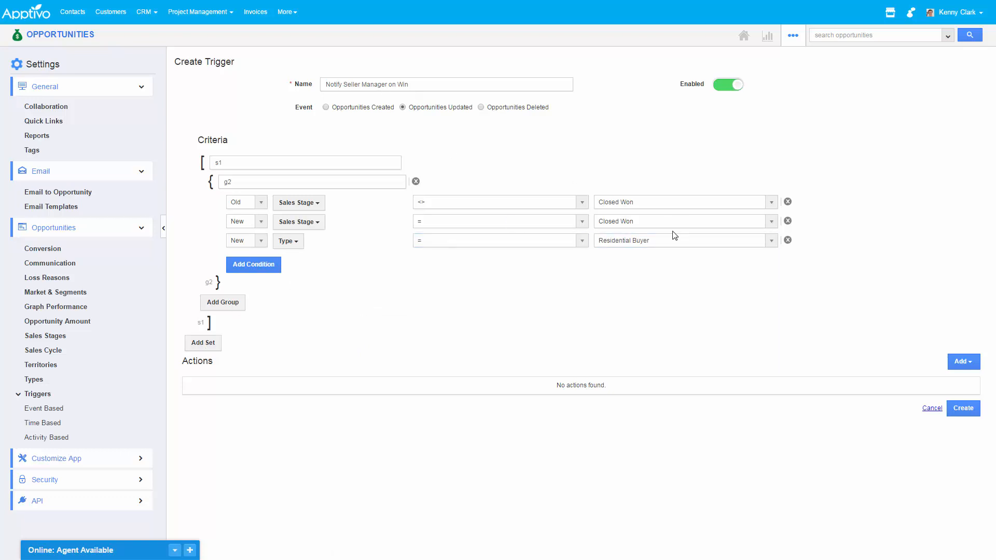
click(659, 244)
click(630, 324)
Add an external email action to the trigger using the Internal Closure Notification template.
click(961, 363)
click(902, 388)
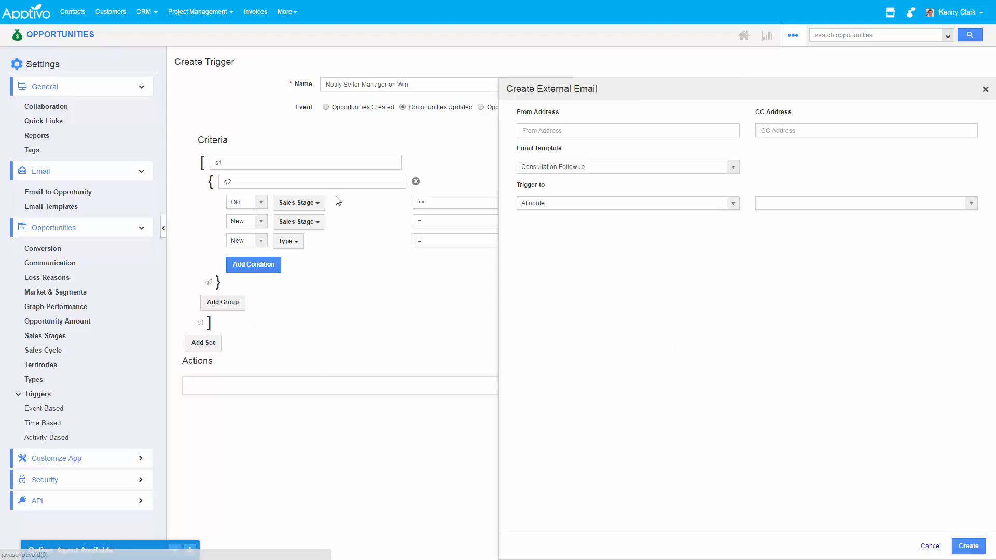
click(569, 168)
click(558, 208)
Address the email to the seller manager as an Employee recipient, and create both the action and the trigger.
click(603, 204)
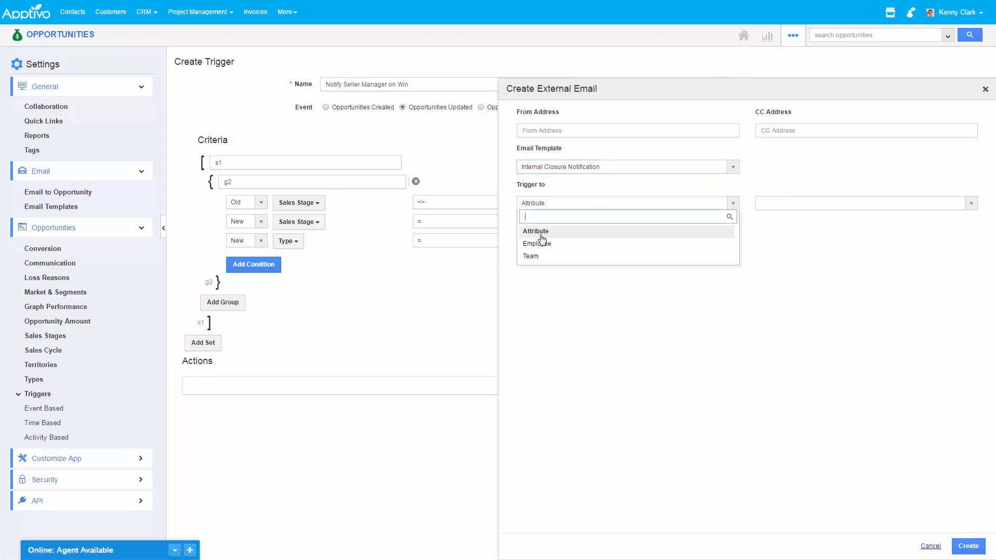
click(622, 243)
click(812, 203)
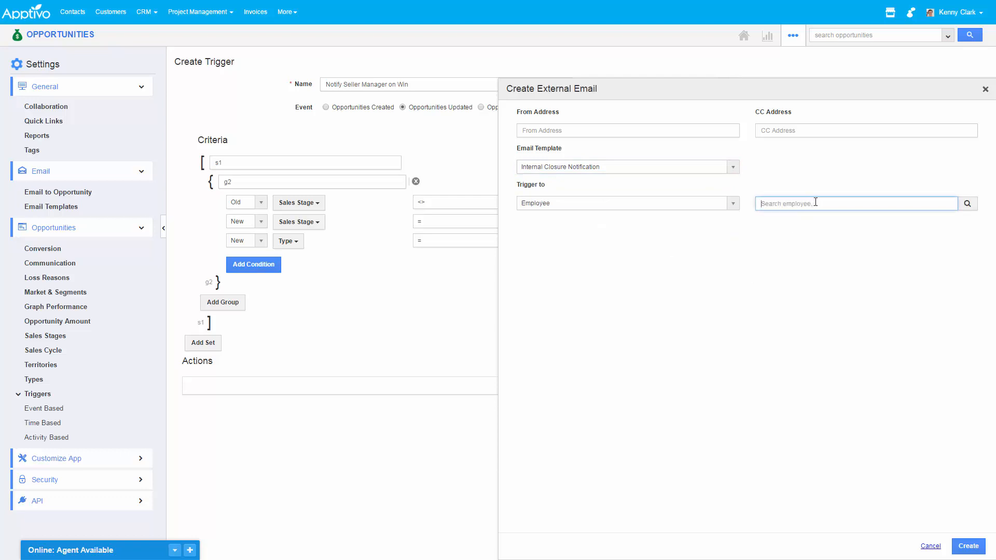
text(Danny)
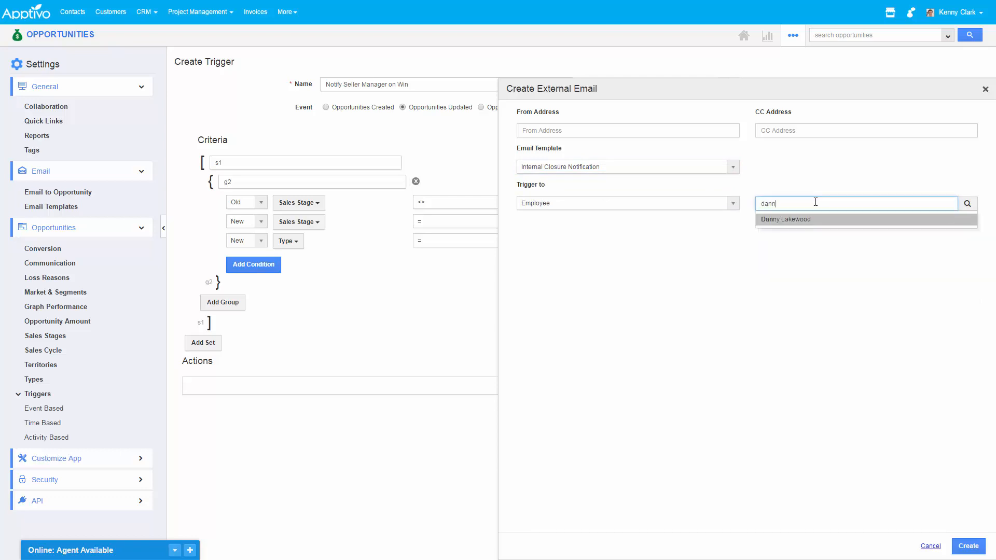
click(803, 218)
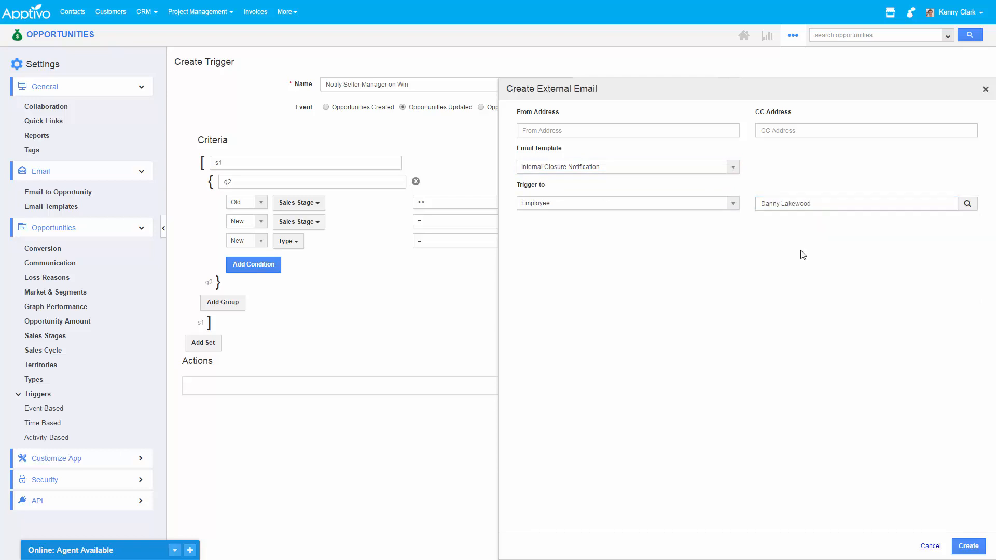
click(961, 549)
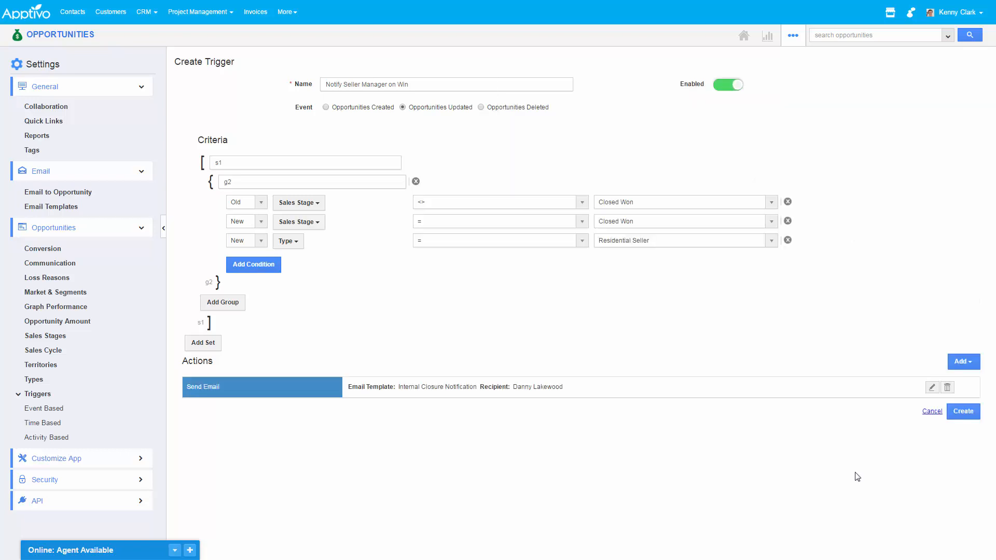
click(962, 410)
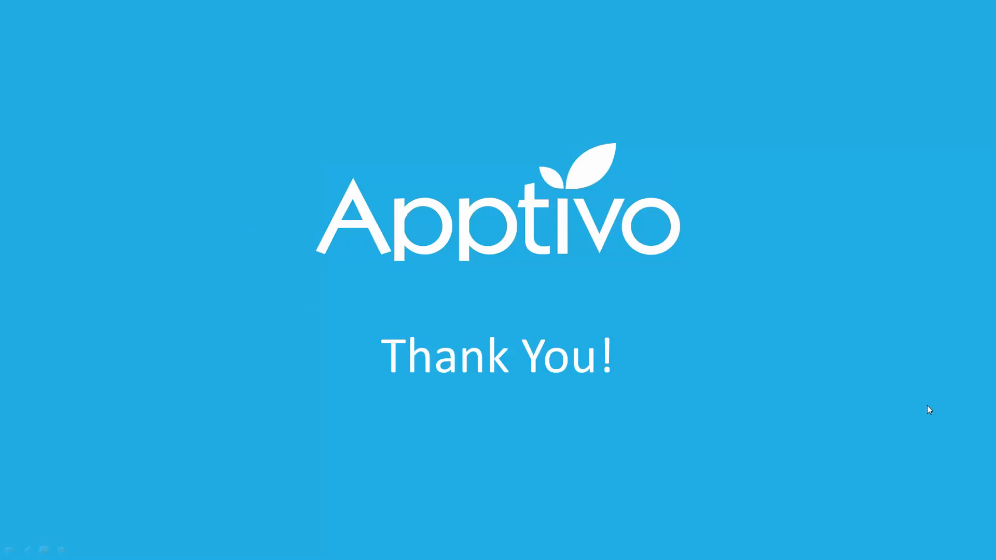
right_click(421, 246)
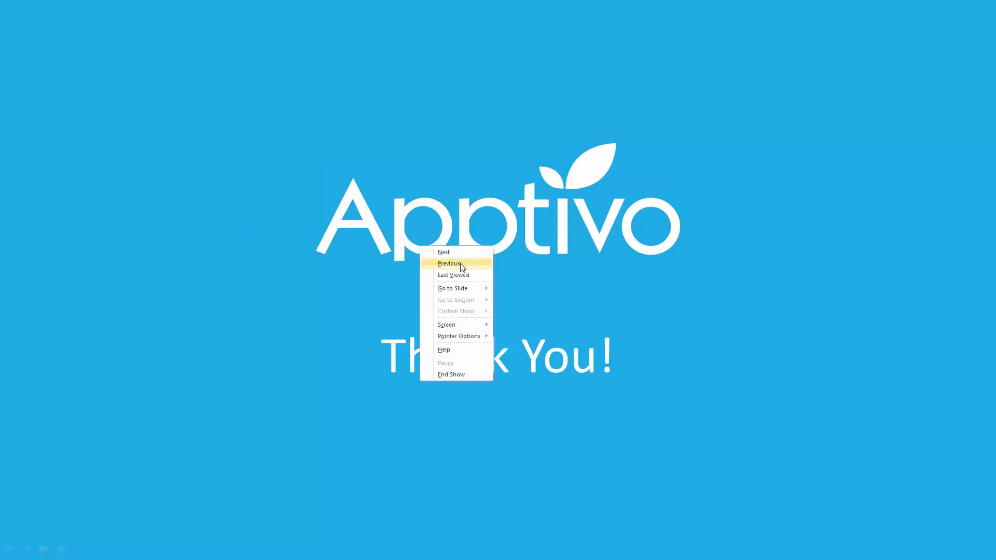
click(455, 263)
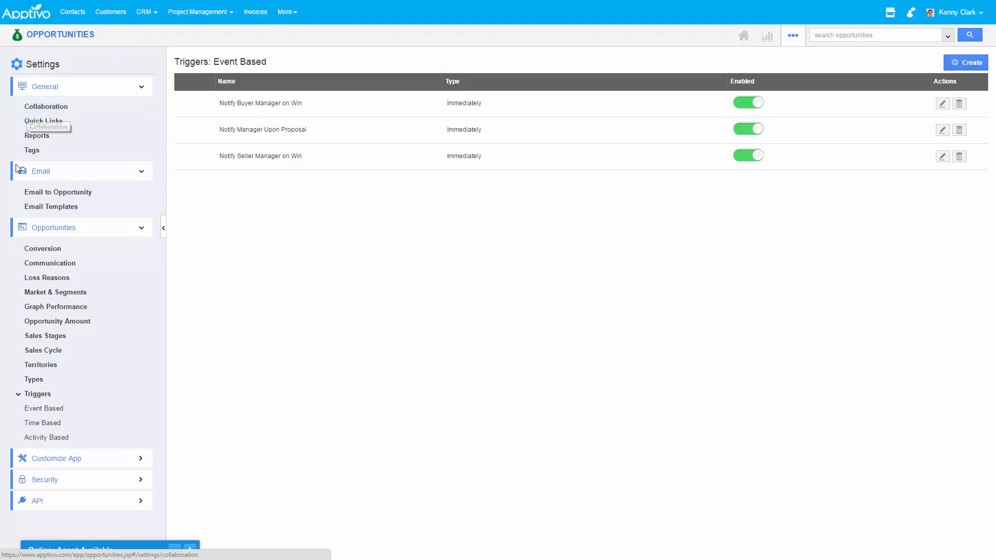
Turn on Function Security for the Extra Services dropdown in the Opportunity master layout.
click(59, 459)
click(52, 480)
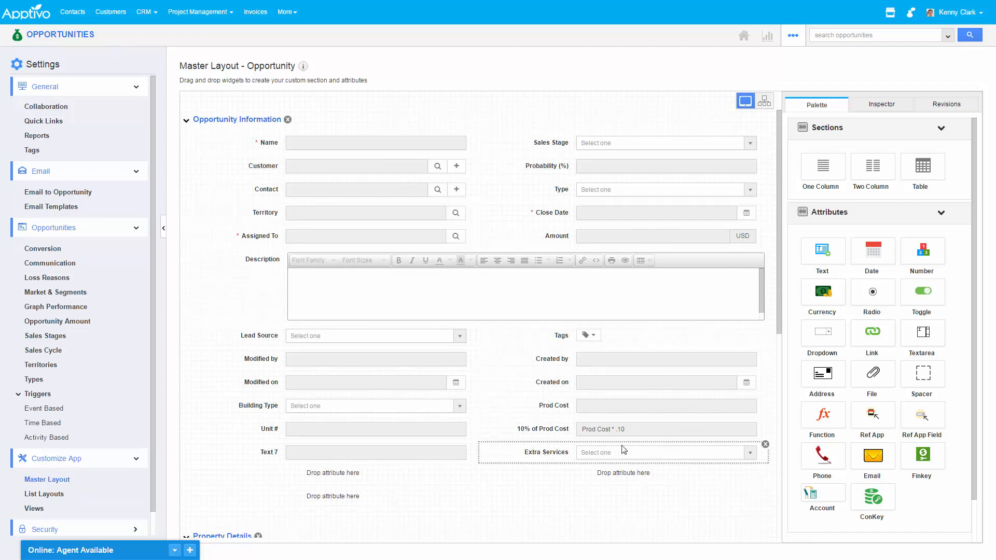
click(601, 432)
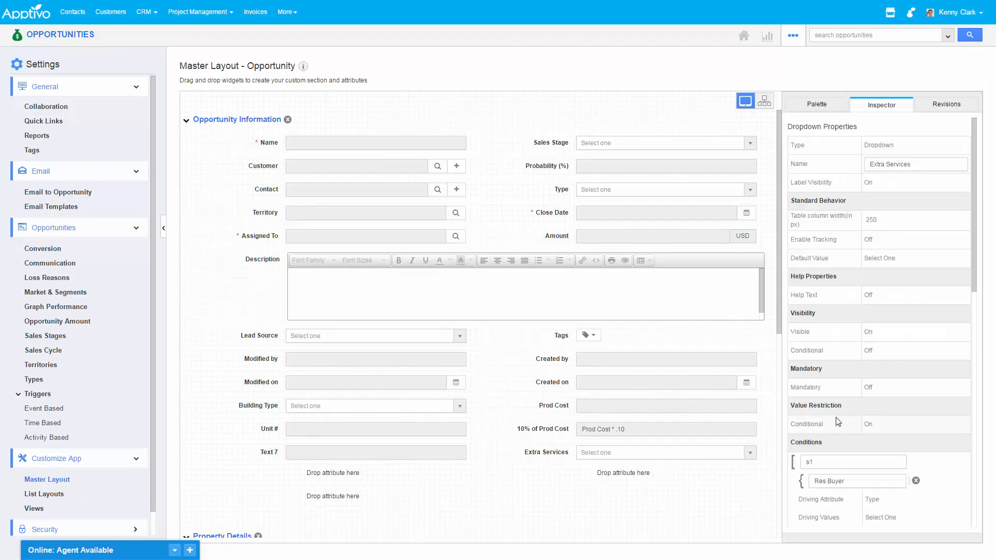
scroll(884, 425, down, 5)
scroll(889, 429, down, 3)
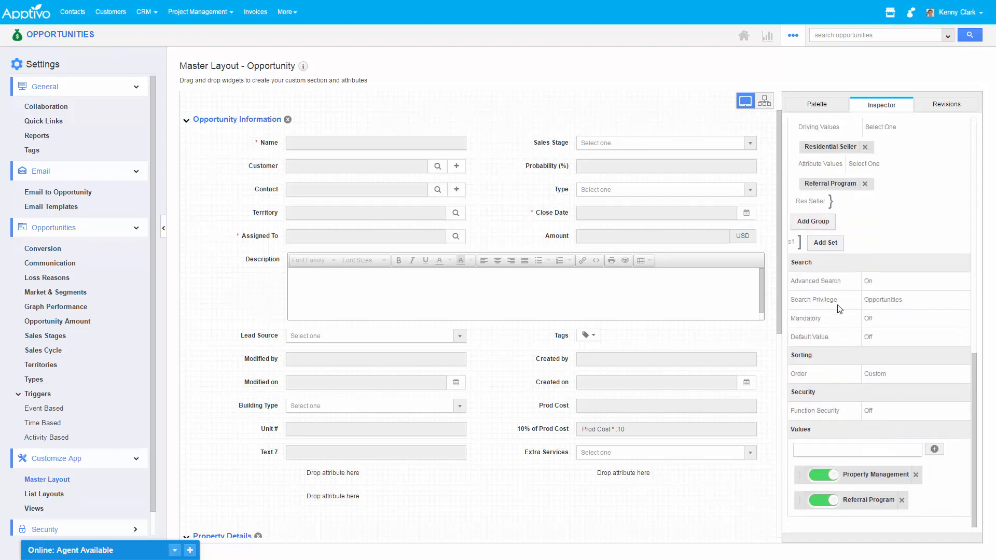
drag(798, 392, 829, 396)
click(831, 399)
mouse_move(865, 409)
click(879, 415)
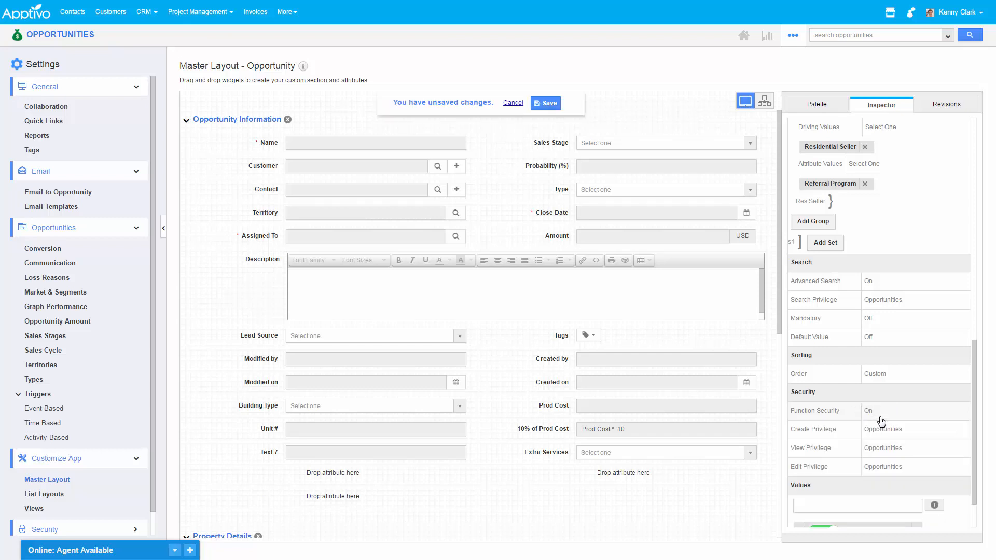
Create a new privilege named Buyer Sales Rep as the Create Privilege of the Extra Services field.
scroll(882, 420, down, 2)
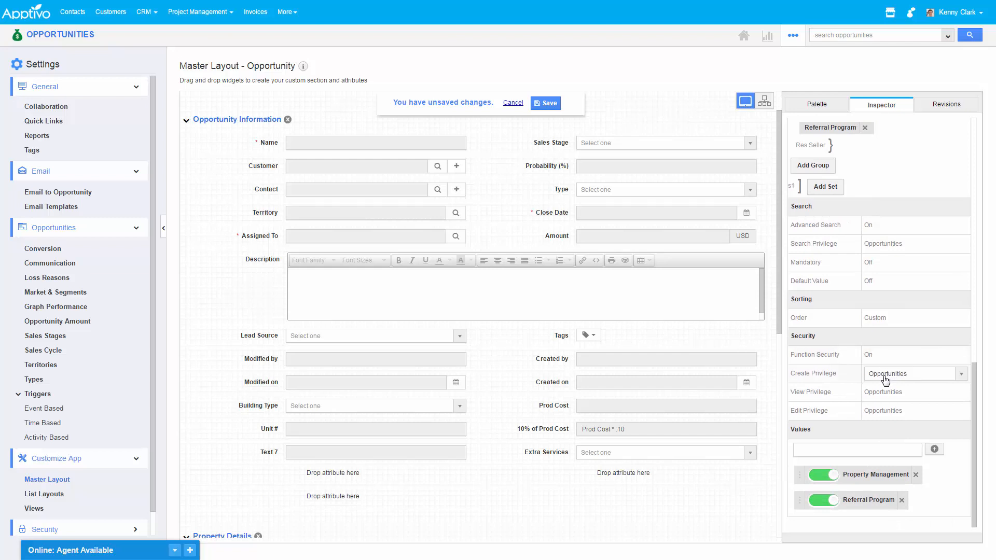
click(888, 375)
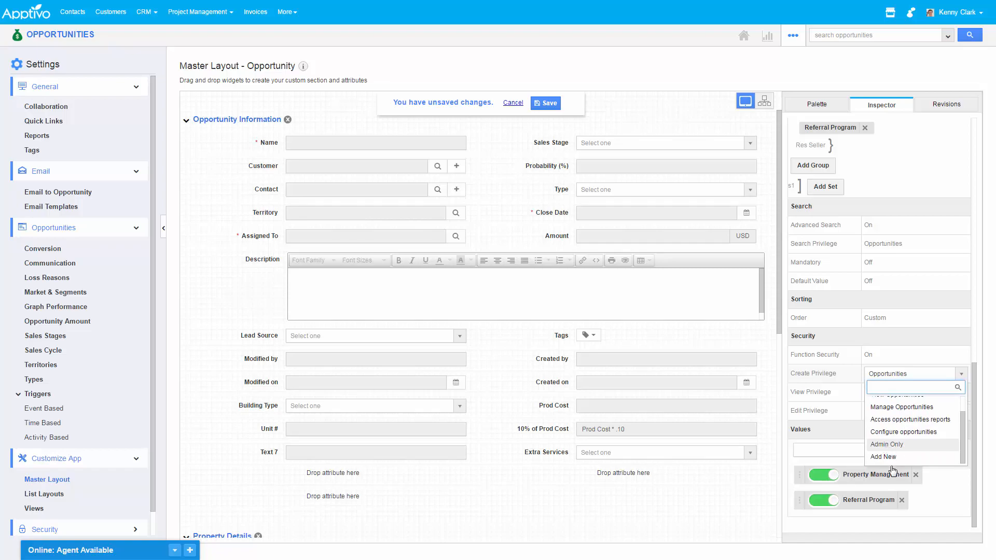
click(885, 457)
text(Buyer Sales Rep)
click(628, 153)
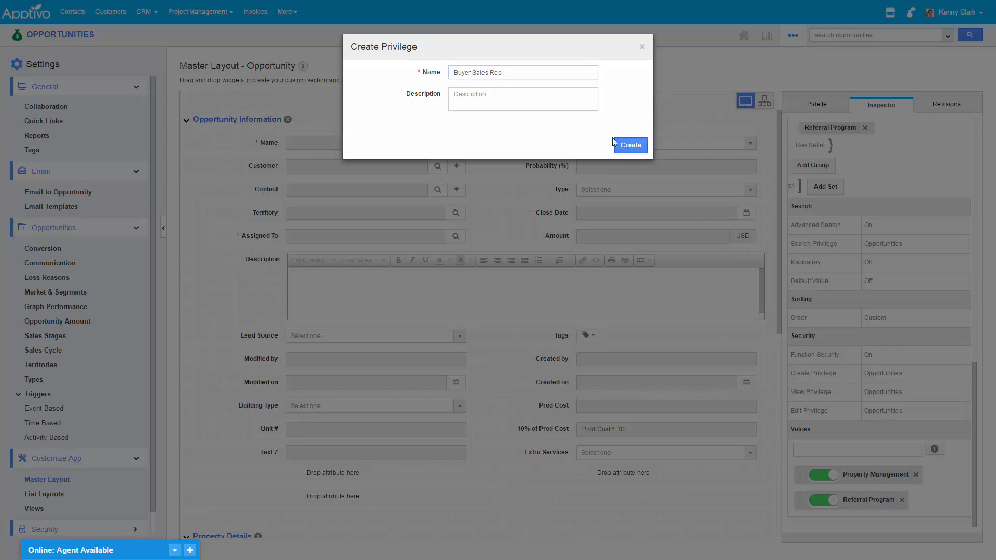
click(630, 150)
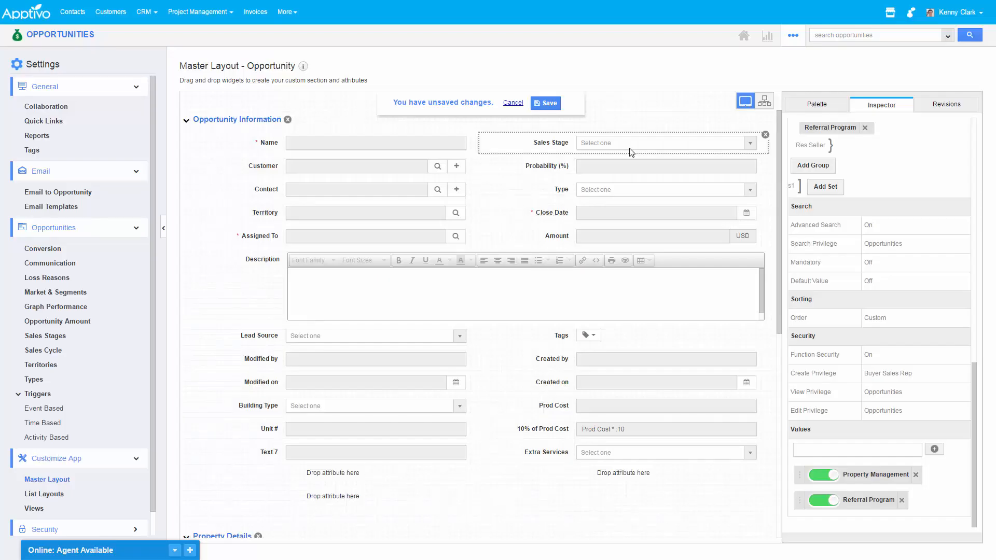
Set the View Privilege and Edit Privilege of the Extra Services field to Buyer Sales Rep.
click(883, 396)
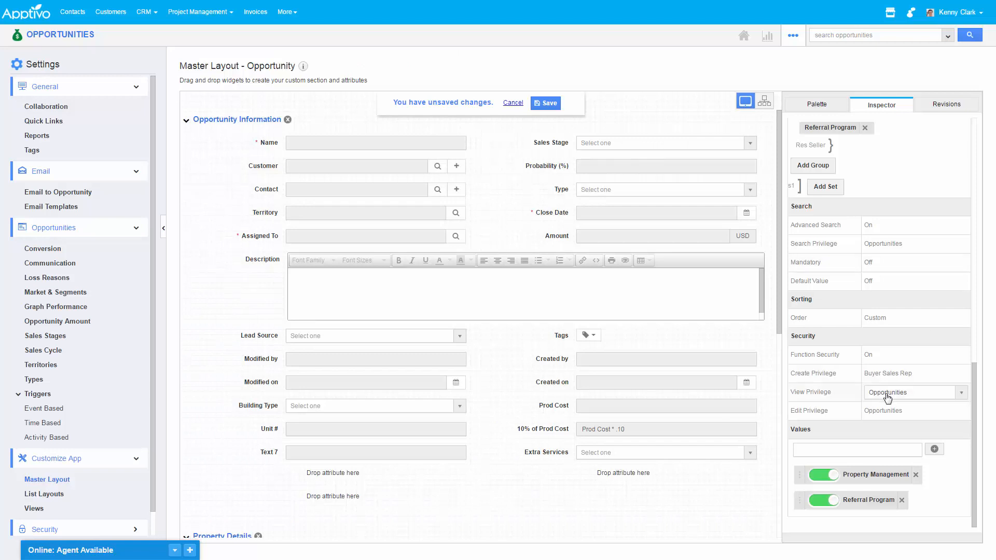
click(887, 397)
scroll(903, 456, down, 3)
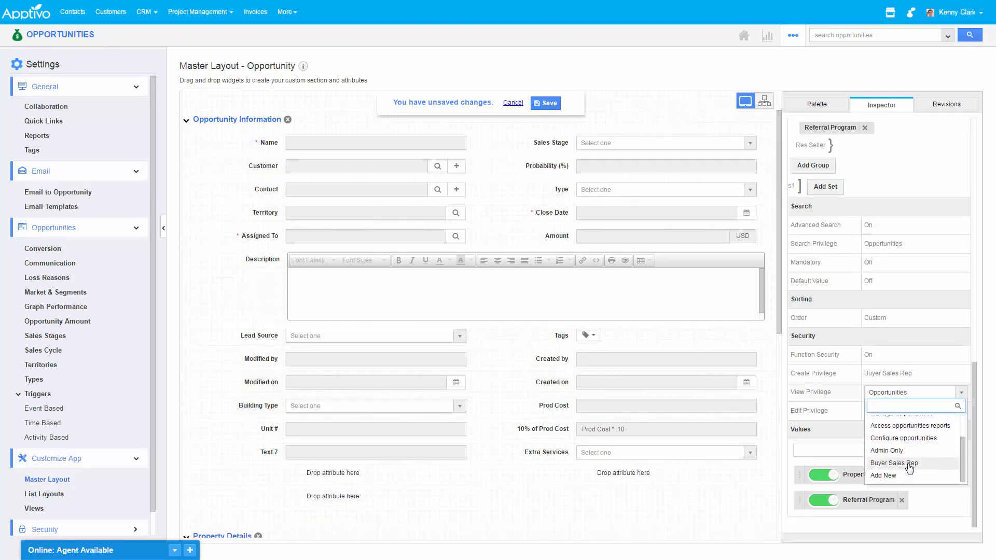
click(847, 434)
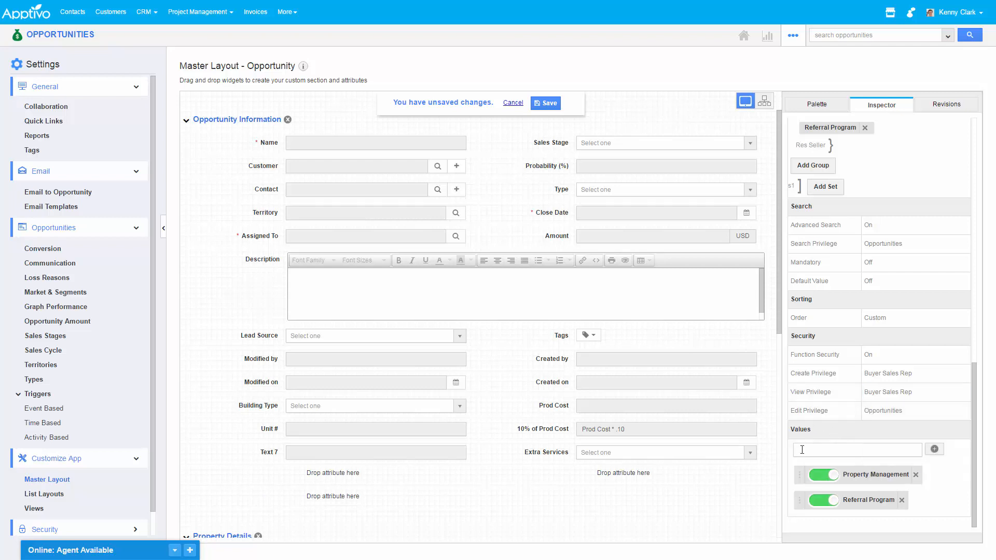
click(898, 416)
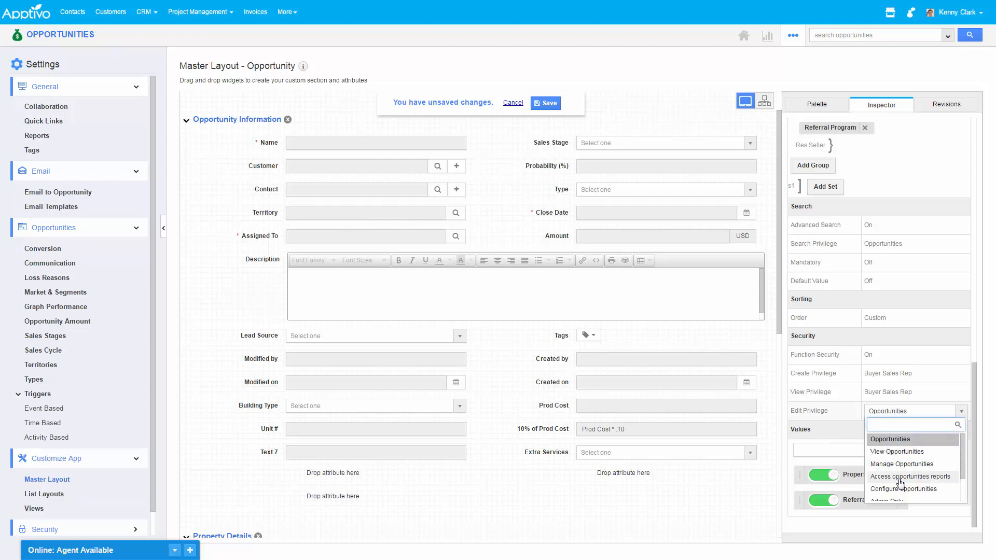
scroll(900, 484, down, 2)
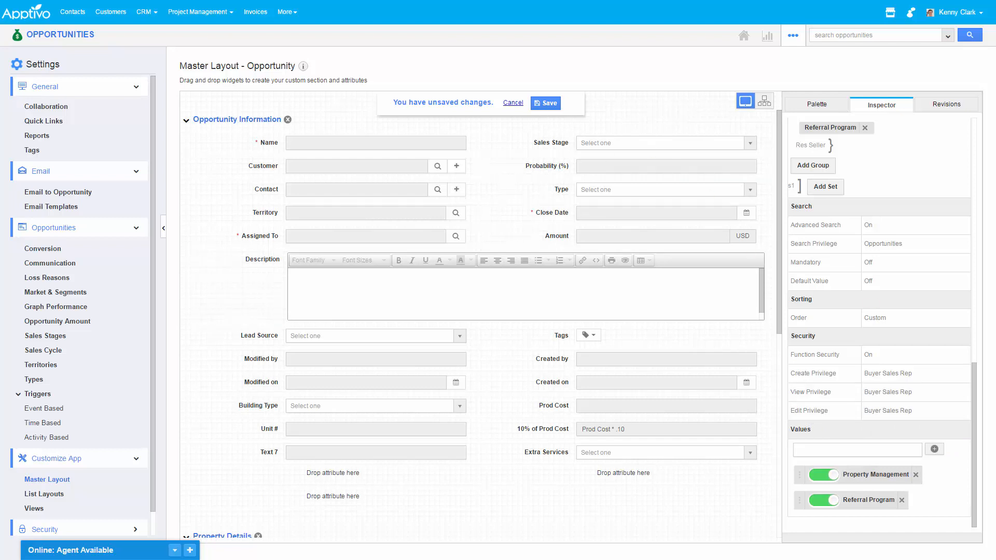
Set the Opportunities access level in the security settings to Employees.
scroll(59, 322, down, 1)
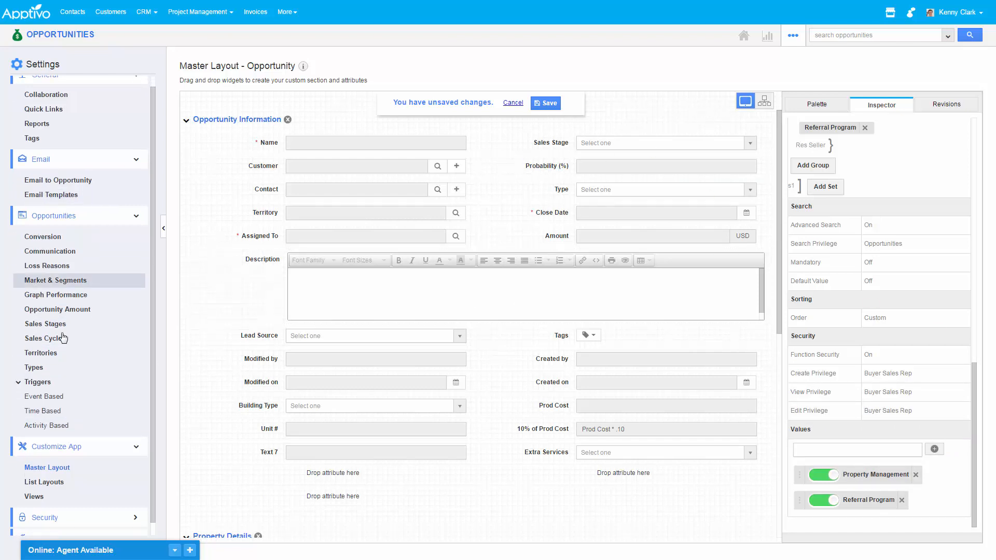
scroll(60, 322, down, 2)
click(47, 506)
click(49, 491)
click(391, 114)
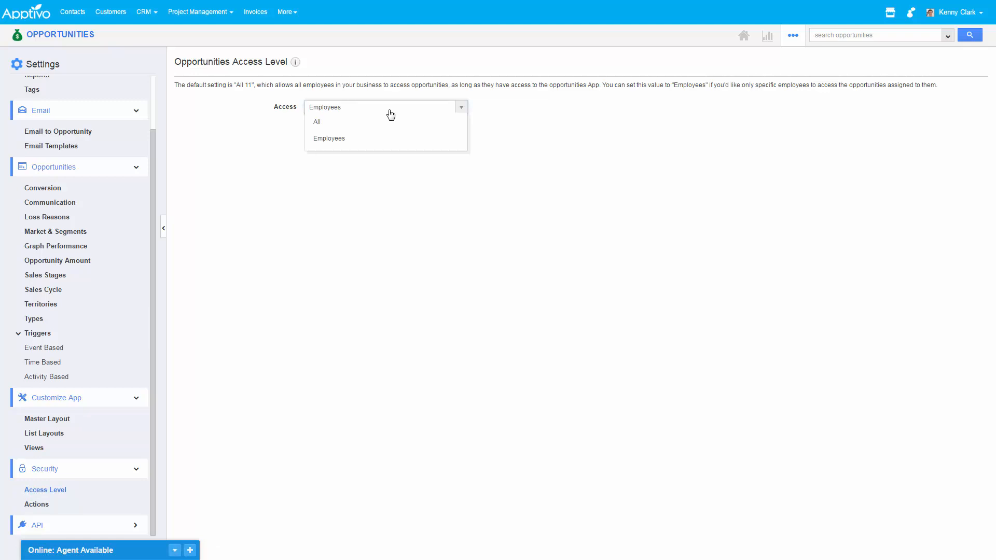
click(373, 138)
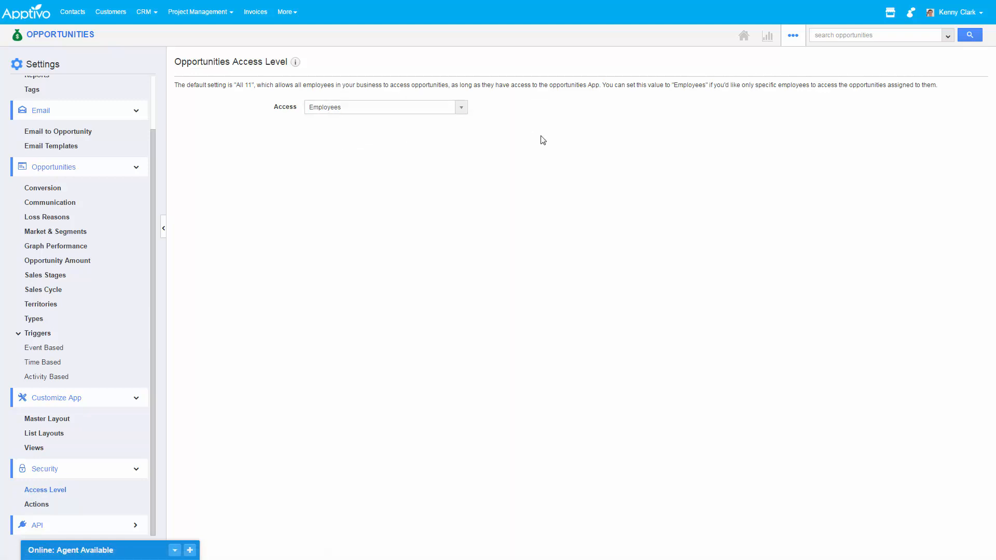